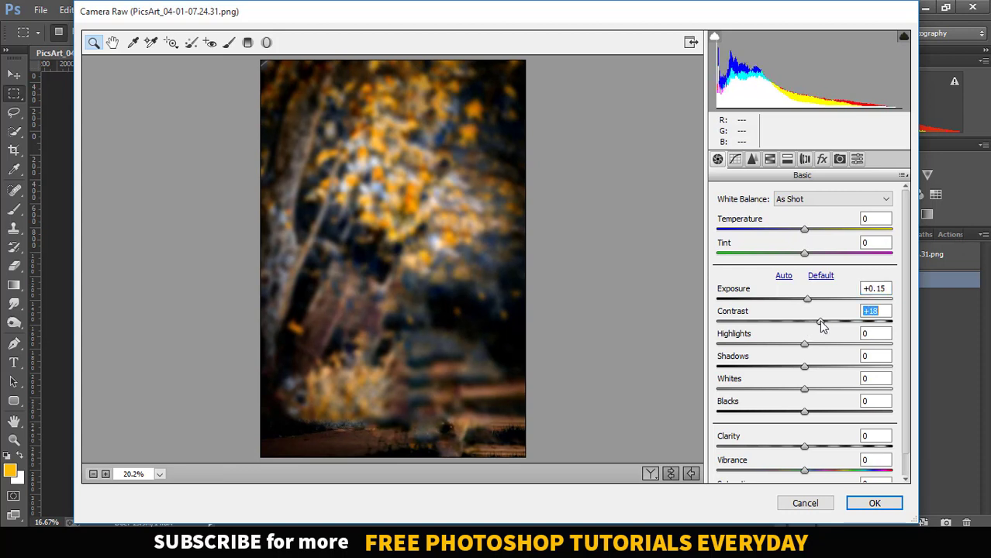
# In the HSL adjustments, raise the luminance of the Yellows to +11
pyautogui.click(771, 159)
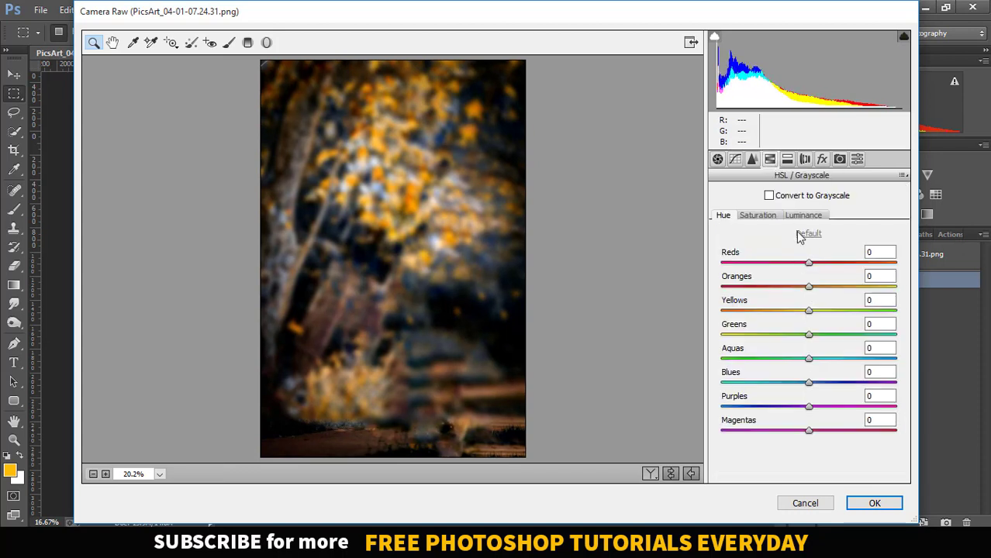
pyautogui.moveTo(810, 311)
pyautogui.mouseDown()
pyautogui.moveTo(768, 309)
pyautogui.moveTo(821, 288)
pyautogui.moveTo(811, 312)
pyautogui.moveTo(770, 314)
pyautogui.moveTo(848, 315)
pyautogui.moveTo(823, 320)
pyautogui.mouseUp()
pyautogui.click(758, 216)
pyautogui.click(822, 217)
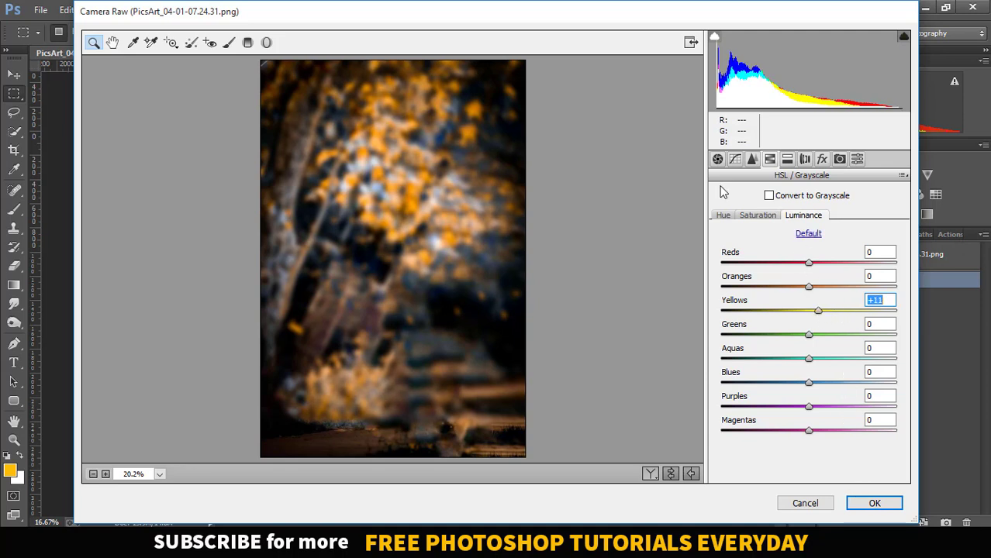
# Set the white balance temperature to +17 and apply the Camera Raw filter to the background image
pyautogui.click(717, 159)
pyautogui.moveTo(810, 230); pyautogui.dragTo(823, 232)
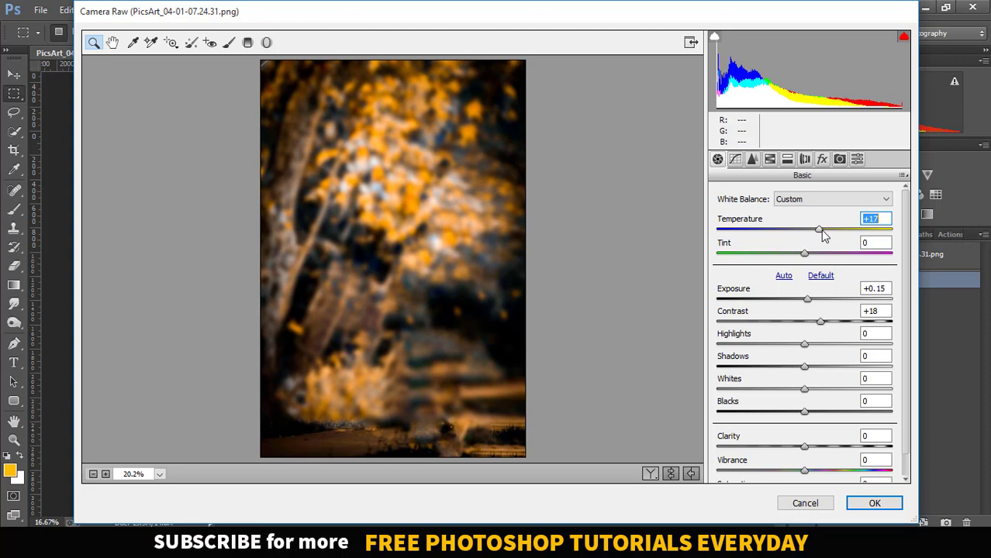
pyautogui.click(879, 504)
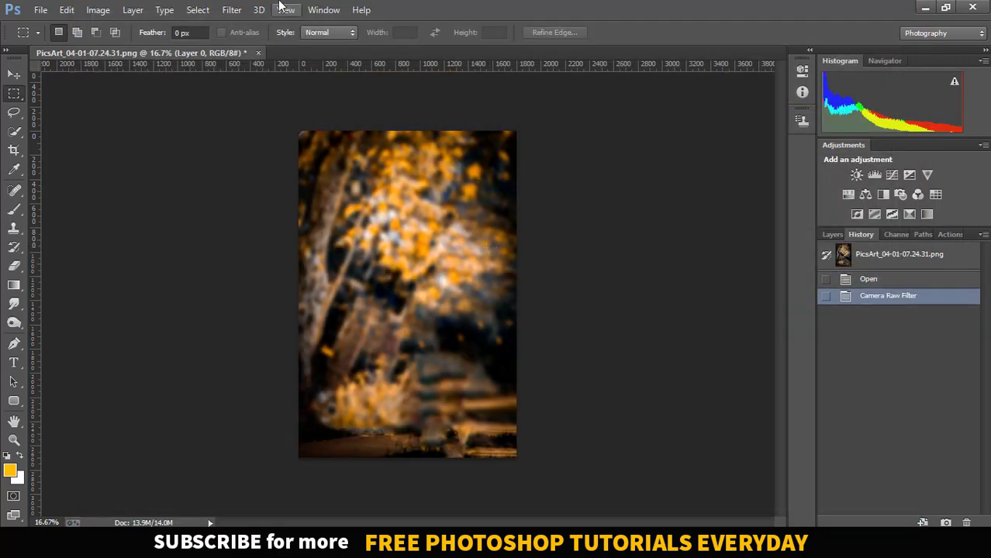
# Apply the Imagenomic Noiseware Professional filter to the background with its Default settings
pyautogui.click(231, 9)
pyautogui.moveTo(264, 370)
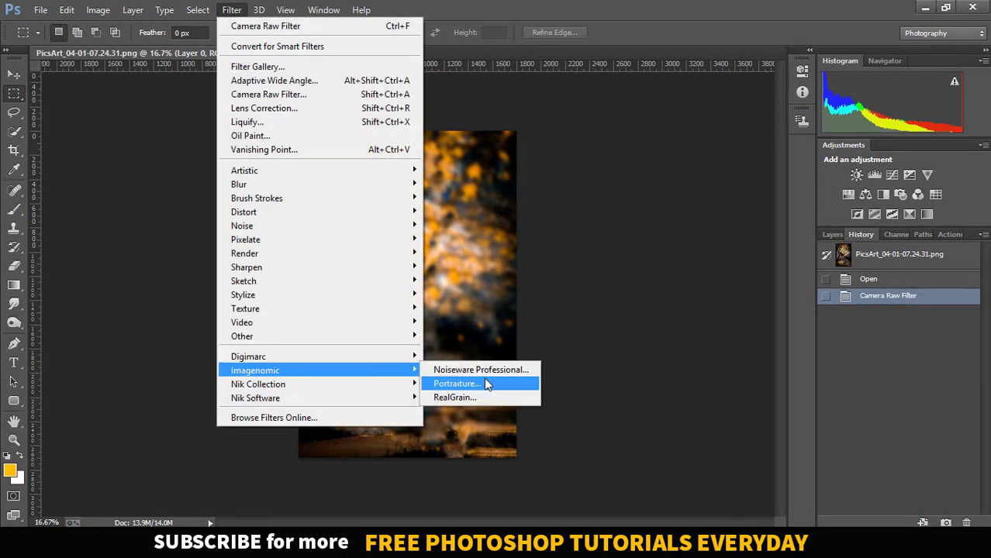
pyautogui.click(516, 370)
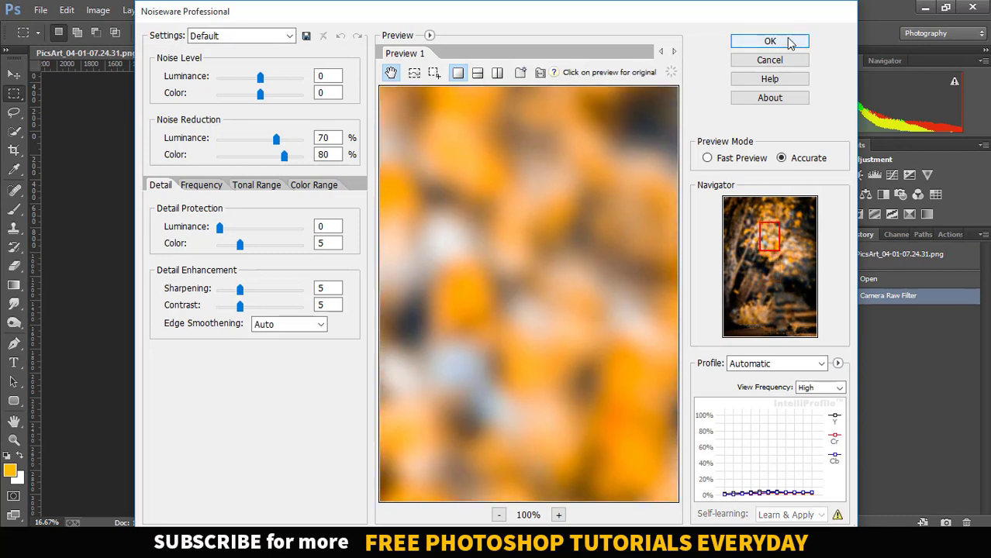
pyautogui.click(790, 43)
# Open the portrait photo DSC_0714.JPG in its own document and fit it in the view
pyautogui.click(41, 9)
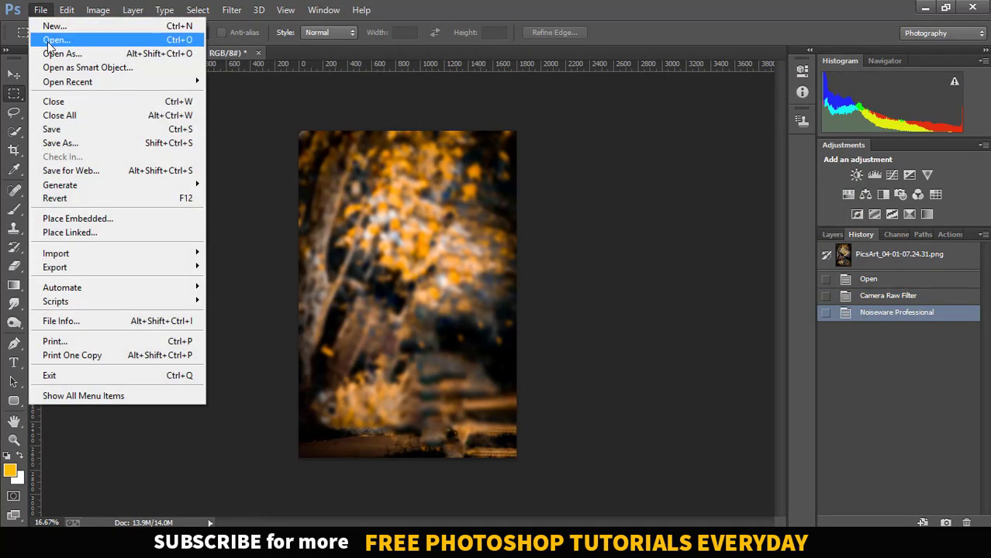
pyautogui.click(48, 41)
pyautogui.doubleClick(173, 137)
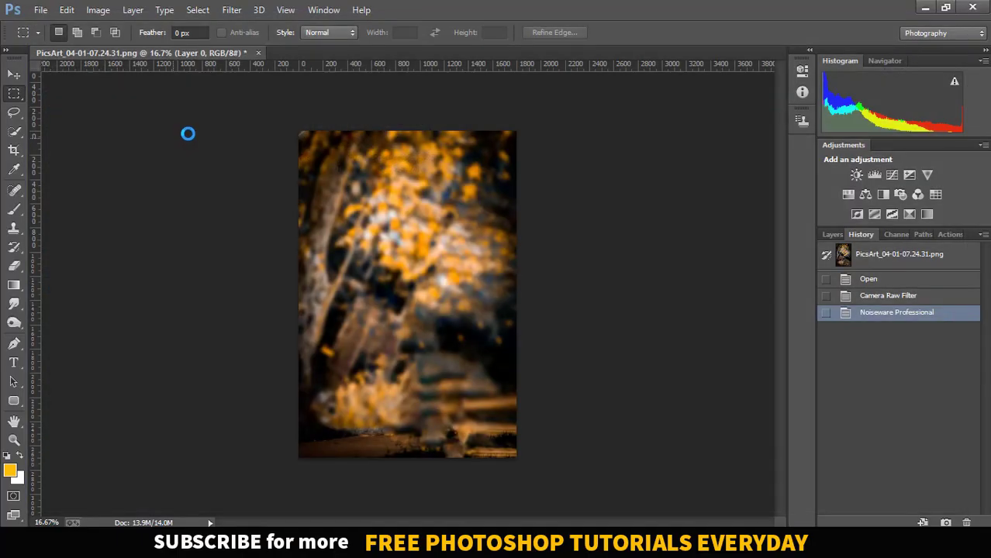
pyautogui.moveTo(208, 68); pyautogui.dragTo(352, 55)
pyautogui.hotkey('ctrl', '0')
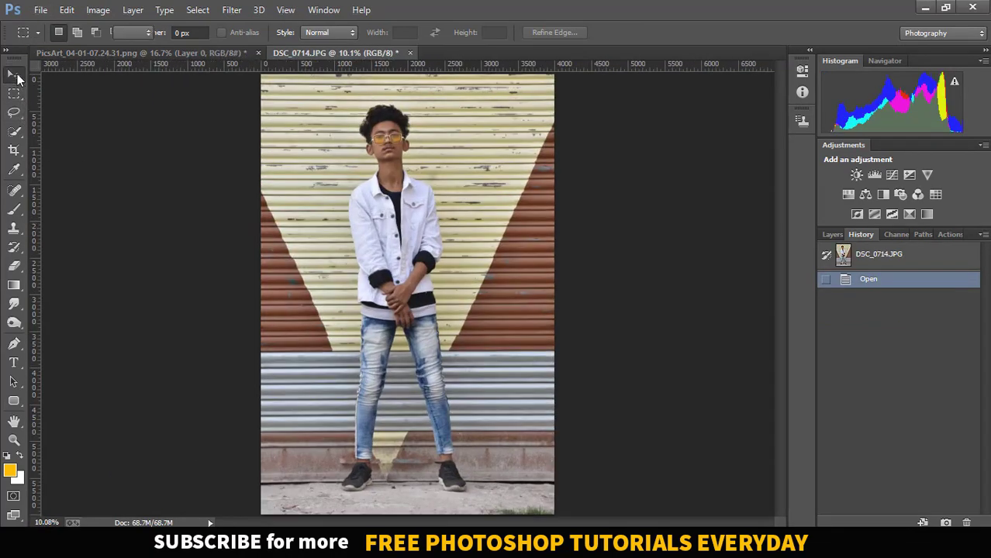
# Activate the Quick Selection tool and set its brush size to 91 px
pyautogui.click(14, 74)
pyautogui.click(14, 132)
pyautogui.click(66, 130)
pyautogui.scroll(1, 392, 180)
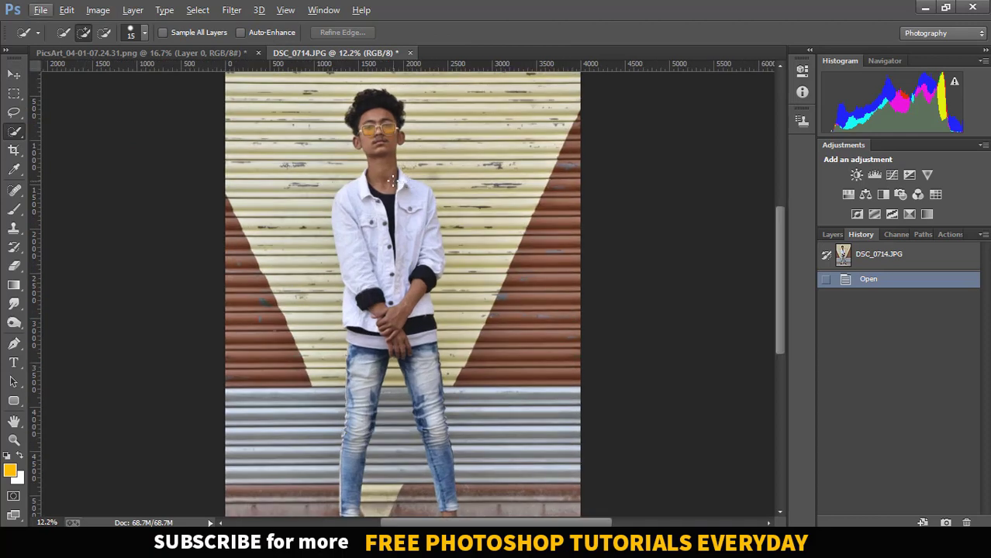
pyautogui.scroll(1, 392, 180)
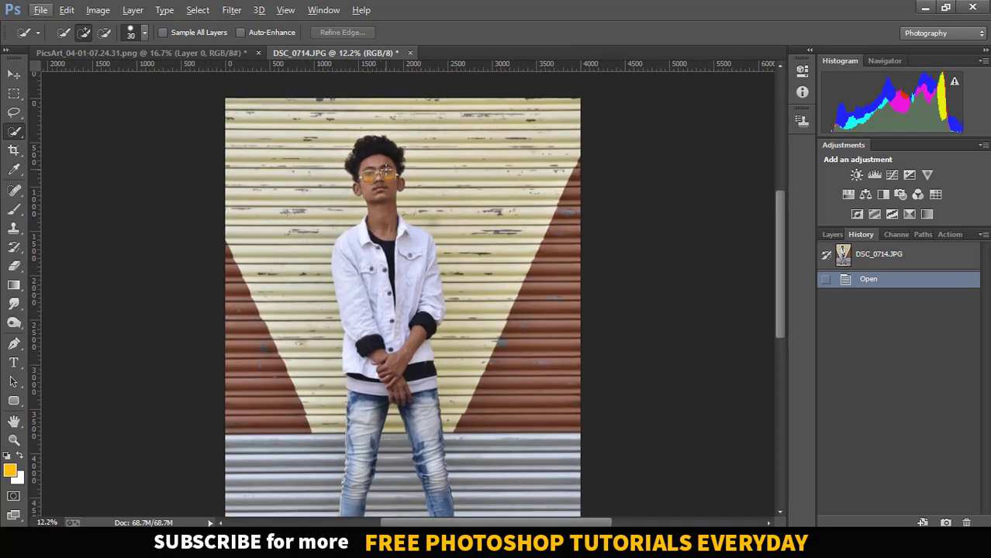
pyautogui.click(143, 32)
pyautogui.moveTo(96, 73); pyautogui.dragTo(102, 75)
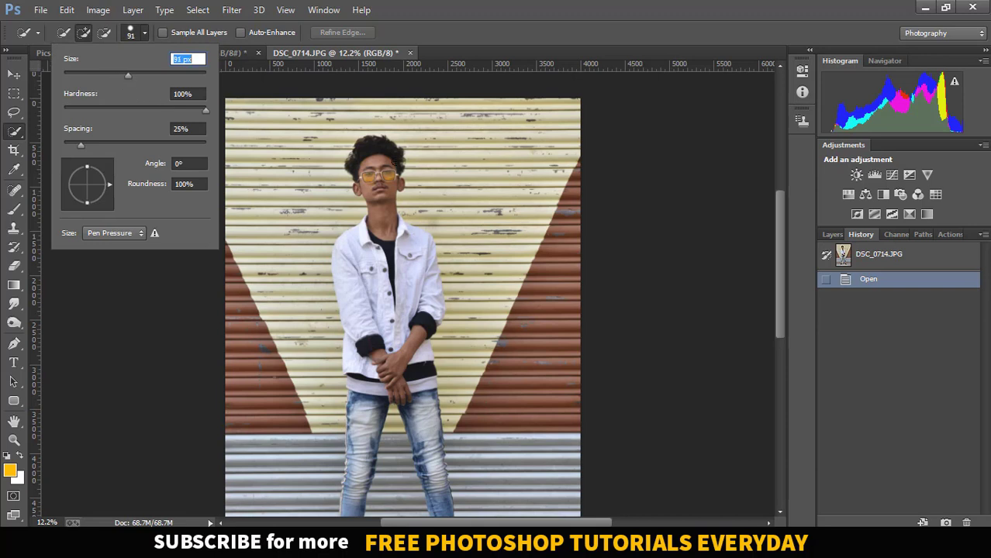
# Paint a quick selection over the standing person from the hair and jacket down both jeans legs to the shoes
pyautogui.moveTo(369, 144)
pyautogui.mouseDown()
pyautogui.moveTo(388, 208)
pyautogui.moveTo(398, 310)
pyautogui.moveTo(409, 237)
pyautogui.moveTo(363, 243)
pyautogui.moveTo(346, 272)
pyautogui.moveTo(349, 293)
pyautogui.moveTo(400, 301)
pyautogui.moveTo(418, 267)
pyautogui.moveTo(430, 317)
pyautogui.moveTo(412, 342)
pyautogui.moveTo(410, 388)
pyautogui.moveTo(411, 331)
pyautogui.moveTo(372, 286)
pyautogui.mouseUp()
pyautogui.scroll(-2, 372, 287)
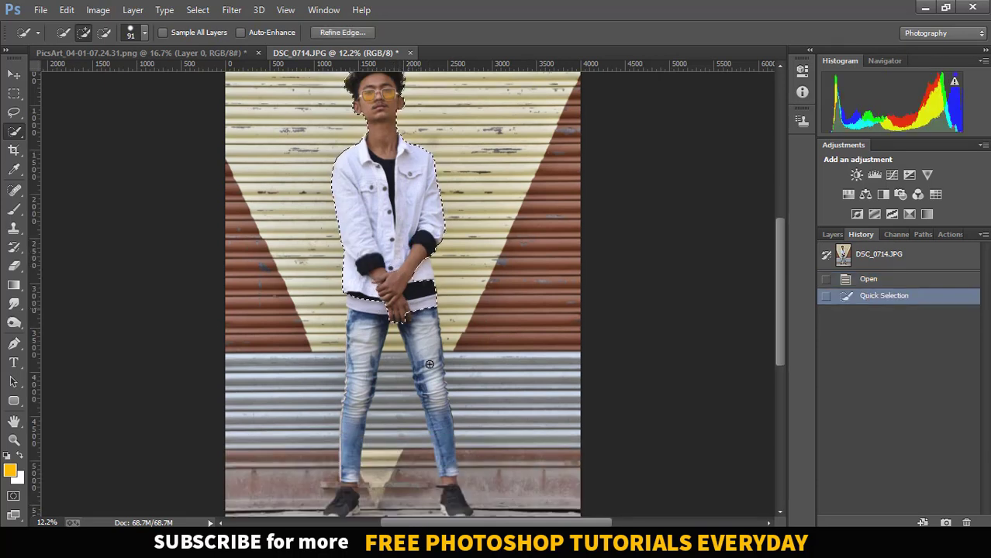
pyautogui.moveTo(429, 364); pyautogui.dragTo(437, 390)
pyautogui.scroll(-2, 348, 415)
pyautogui.moveTo(371, 307)
pyautogui.mouseDown()
pyautogui.moveTo(359, 224)
pyautogui.moveTo(359, 360)
pyautogui.moveTo(336, 447)
pyautogui.moveTo(357, 442)
pyautogui.moveTo(353, 416)
pyautogui.moveTo(438, 323)
pyautogui.moveTo(442, 350)
pyautogui.mouseUp()
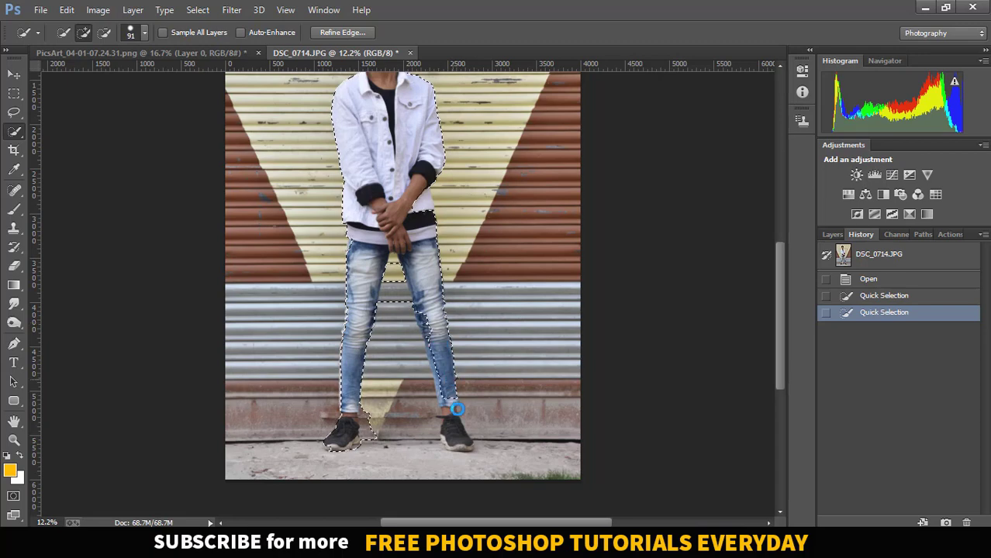
pyautogui.moveTo(457, 408); pyautogui.dragTo(464, 448)
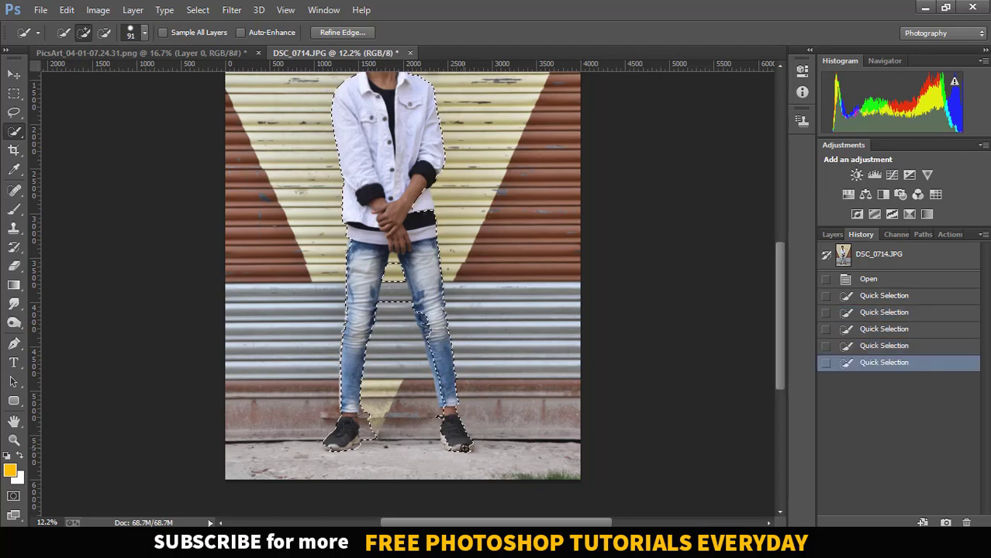
pyautogui.click(430, 354)
# Refine the selection at the jacket hem and inner knee, and subtract the wall in the gap between the thighs
pyautogui.scroll(3, 425, 215)
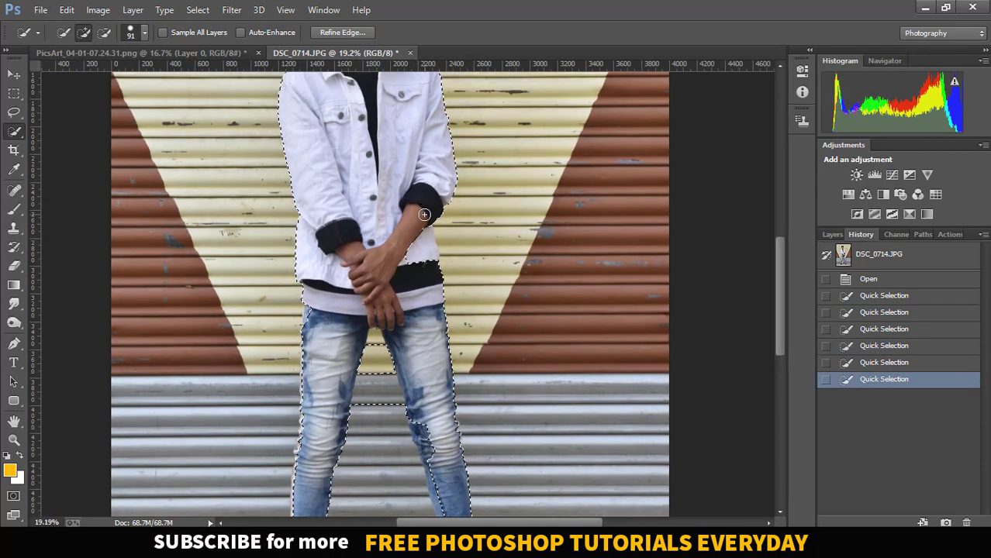
pyautogui.moveTo(446, 223)
pyautogui.mouseDown()
pyautogui.moveTo(532, 228)
pyautogui.moveTo(530, 253)
pyautogui.mouseUp()
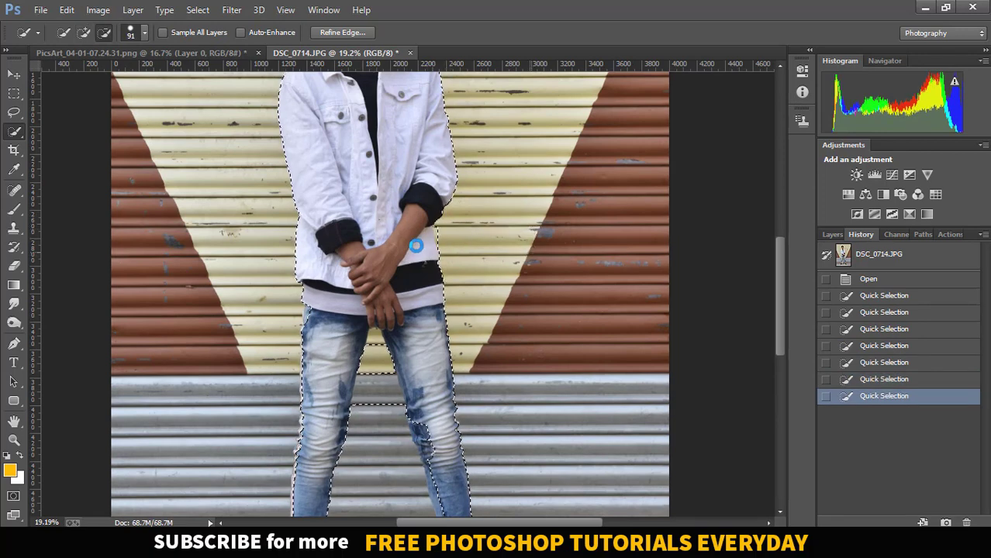
pyautogui.scroll(-3, 379, 265)
pyautogui.keyDown('alt'); pyautogui.click(373, 208); pyautogui.keyUp('alt')
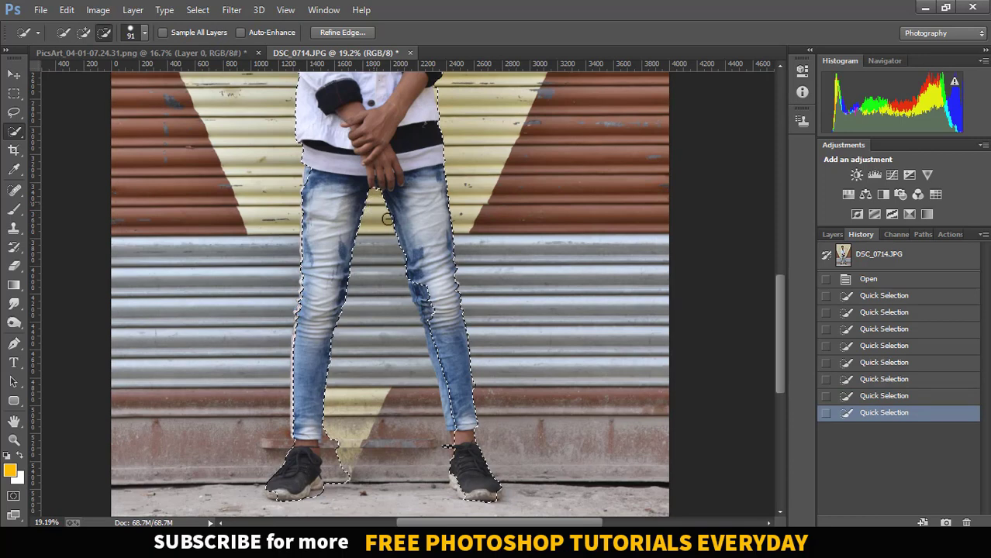
pyautogui.scroll(-2, 429, 256)
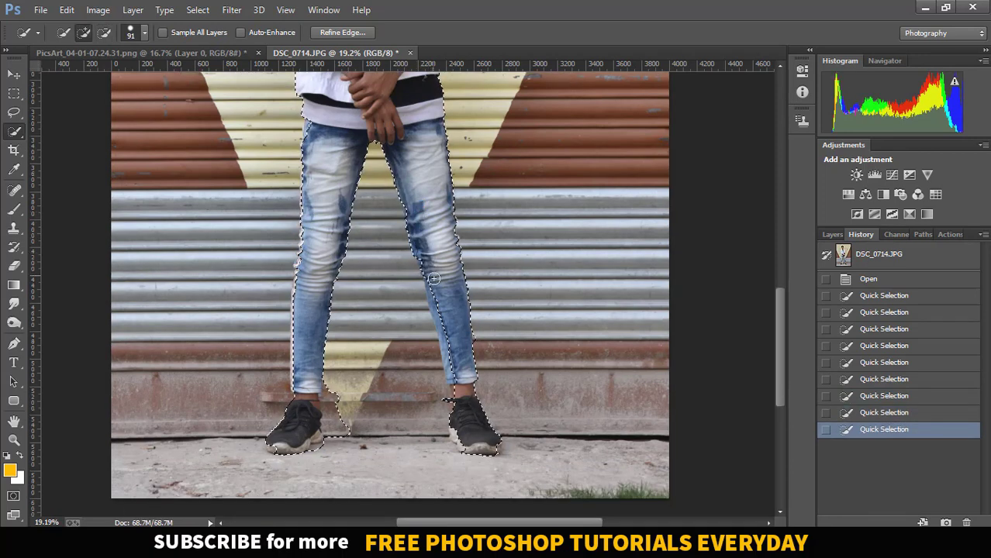
pyautogui.click(358, 283)
# Extend the quick selection around the shoes and trim the ground beside the shoe's heel
pyautogui.scroll(-5, 431, 287)
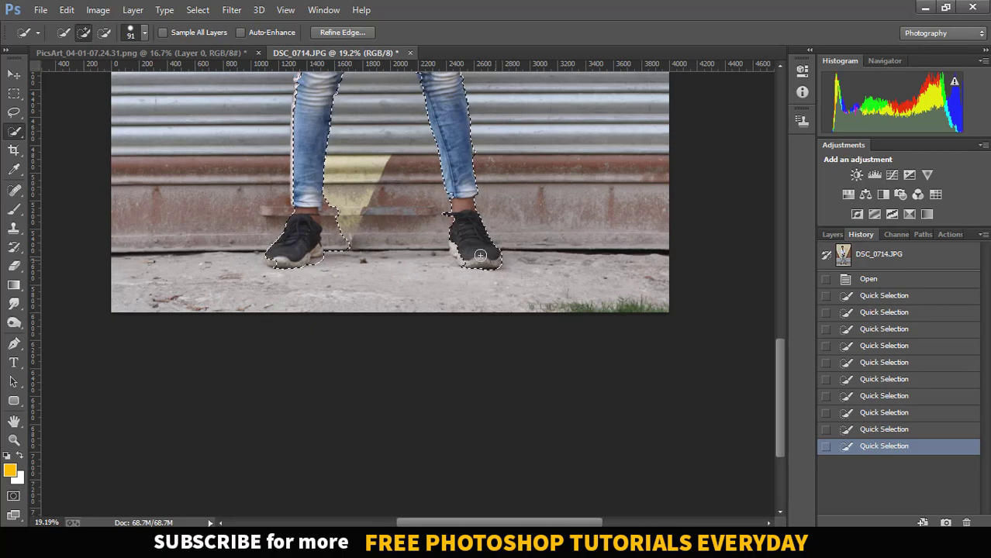
pyautogui.click(453, 243)
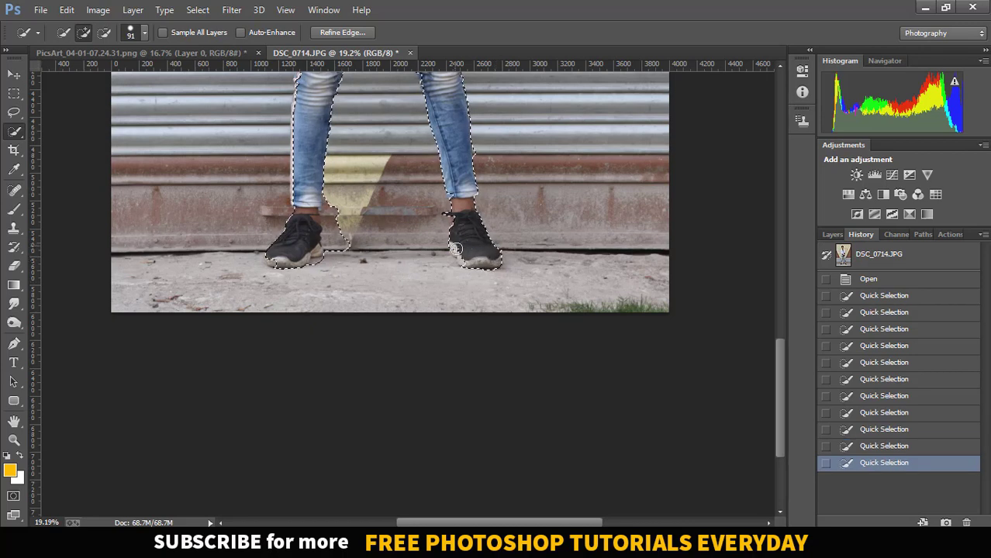
pyautogui.click(335, 267)
pyautogui.keyDown('alt'); pyautogui.click(317, 266); pyautogui.keyUp('alt')
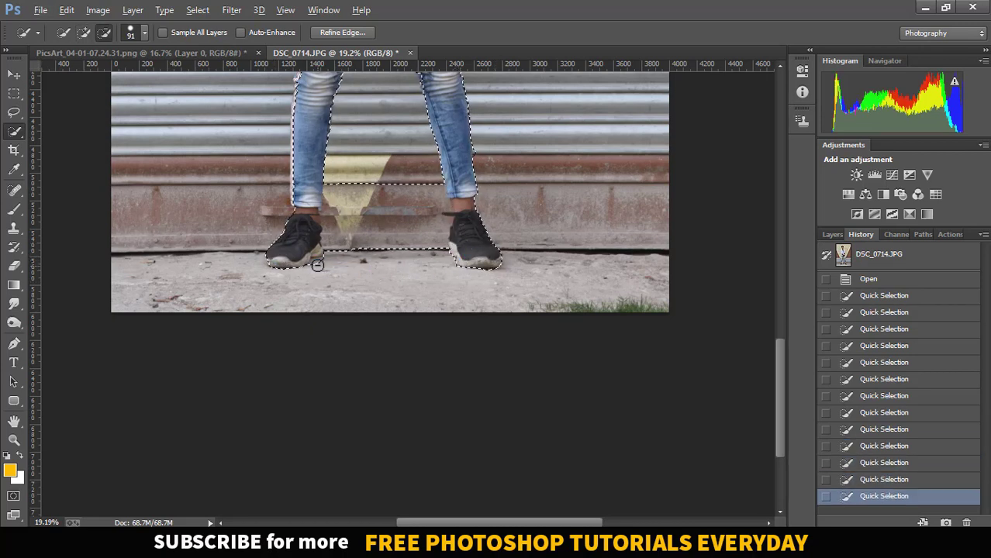
pyautogui.keyDown('alt'); pyautogui.click(320, 264); pyautogui.keyUp('alt')
# Subtract the wall area between the two shoes and ankles, including the yellow triangle, from the selection
pyautogui.scroll(5, 356, 252)
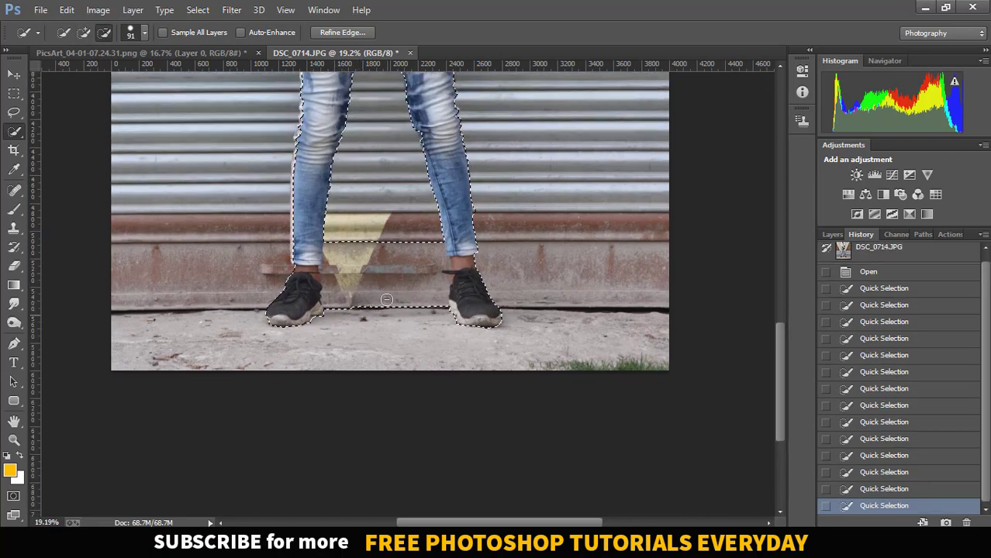
pyautogui.moveTo(385, 301); pyautogui.dragTo(386, 248)
pyautogui.keyDown('alt'); pyautogui.click(434, 310); pyautogui.keyUp('alt')
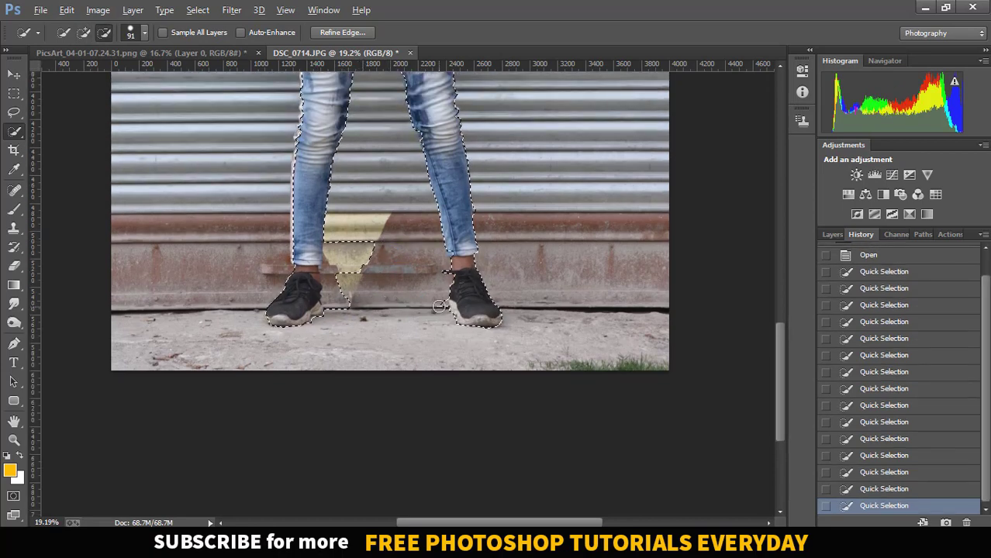
pyautogui.keyDown('alt'); pyautogui.click(344, 240); pyautogui.keyUp('alt')
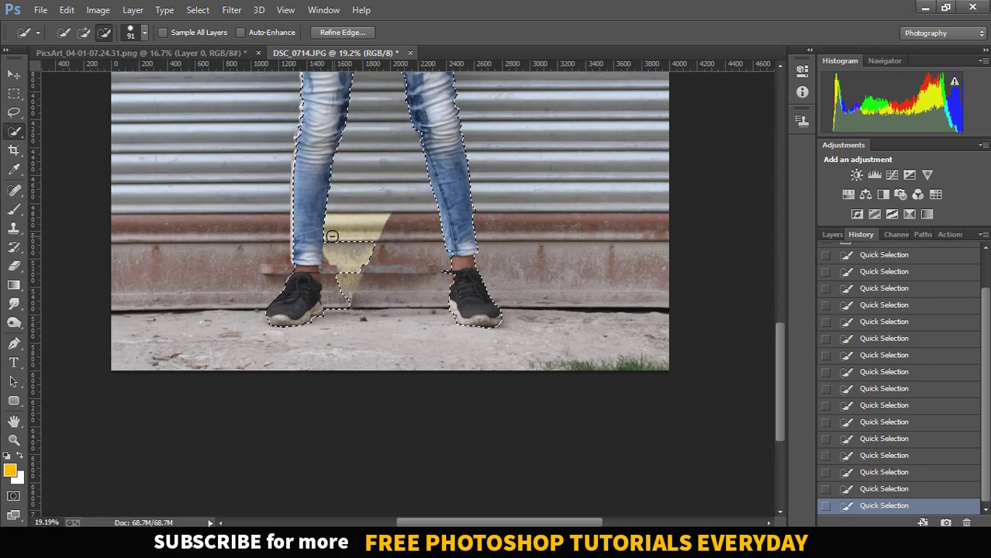
pyautogui.keyDown('alt'); pyautogui.click(329, 302); pyautogui.keyUp('alt')
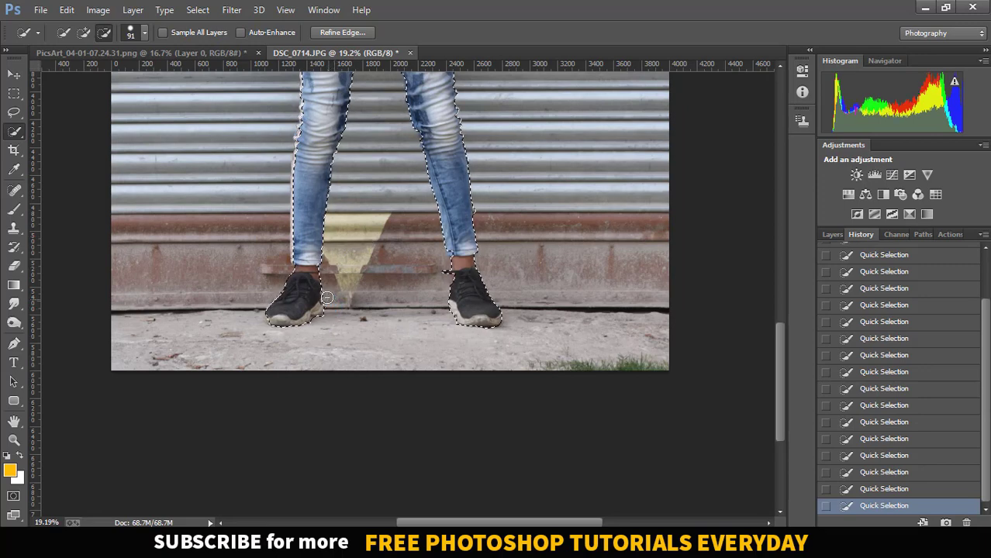
# Check the selection outline from the shoes up to the head, and subtract the wall beside the jacket below the cuff
pyautogui.scroll(-1, 390, 293)
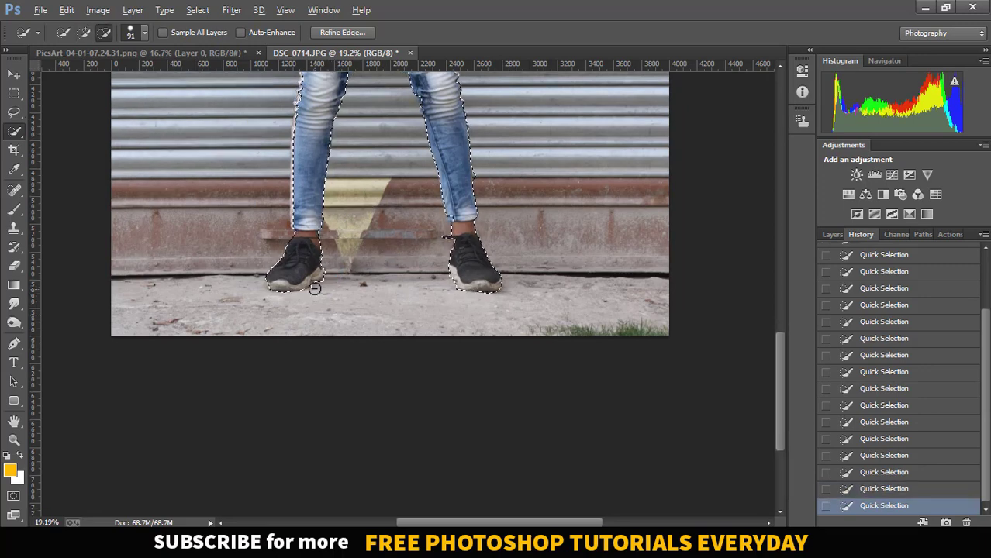
pyautogui.scroll(1, 342, 294)
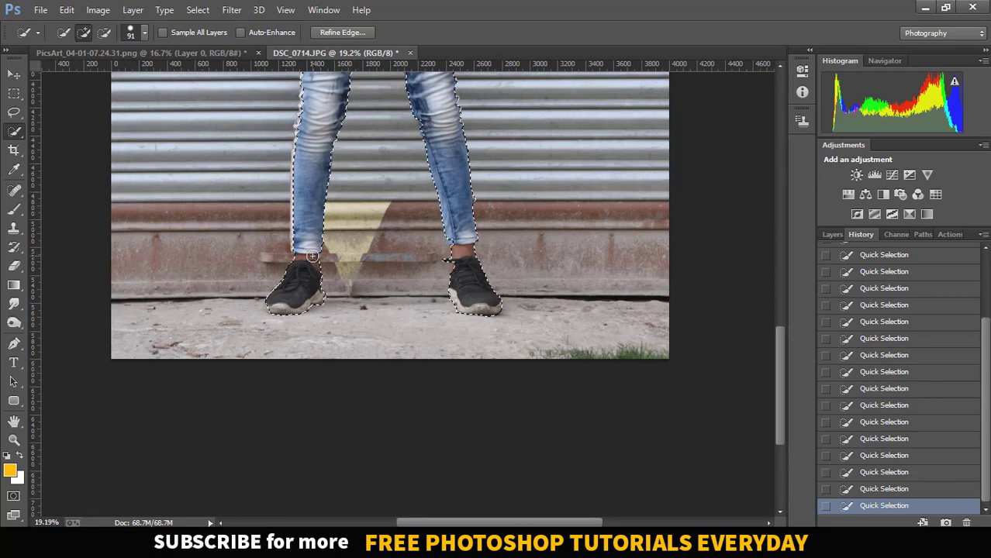
pyautogui.scroll(2, 453, 268)
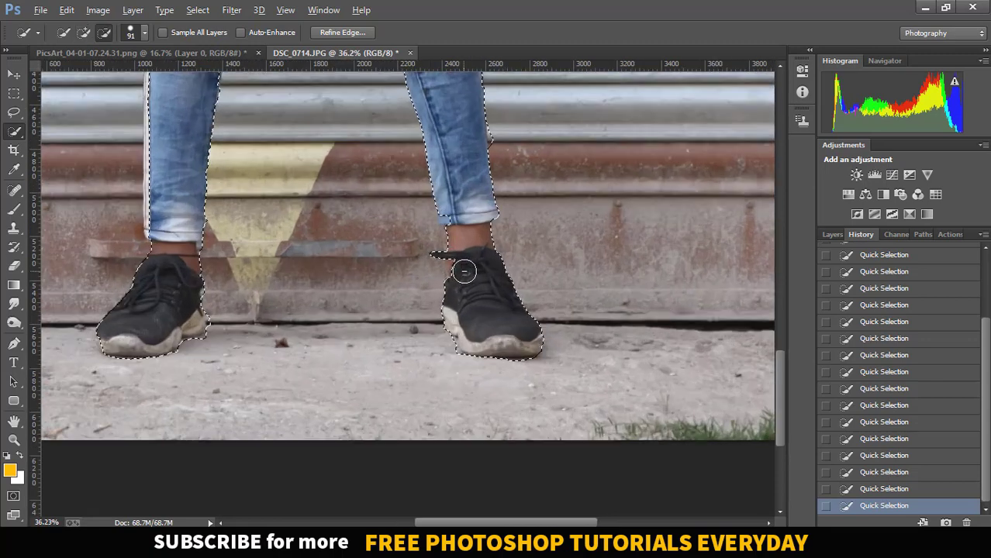
pyautogui.scroll(5, 472, 277)
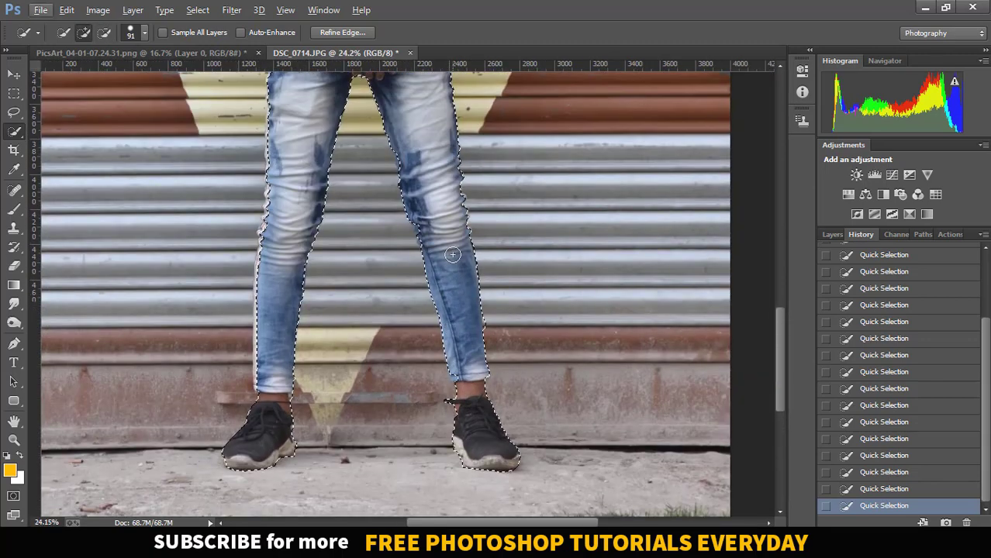
pyautogui.scroll(2, 443, 287)
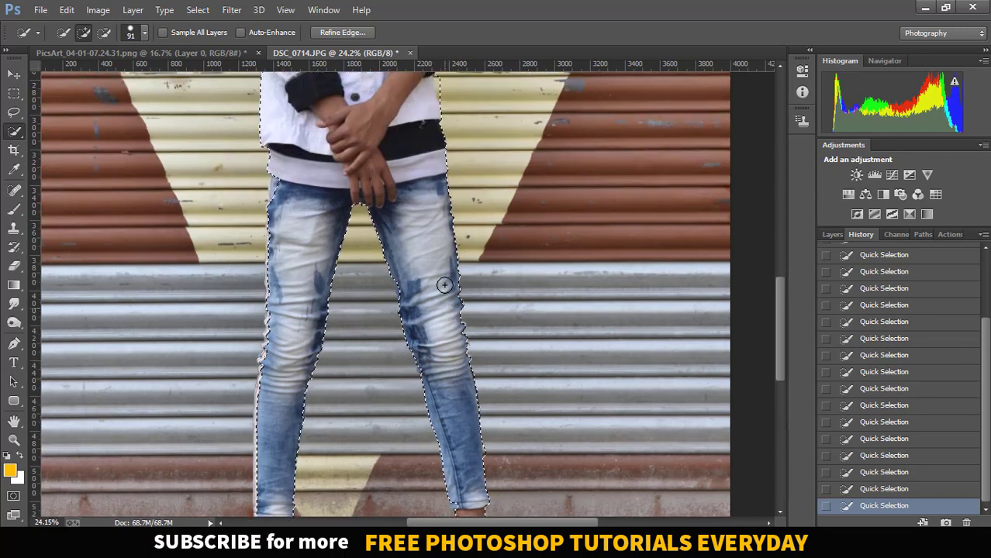
pyautogui.scroll(-1, 272, 302)
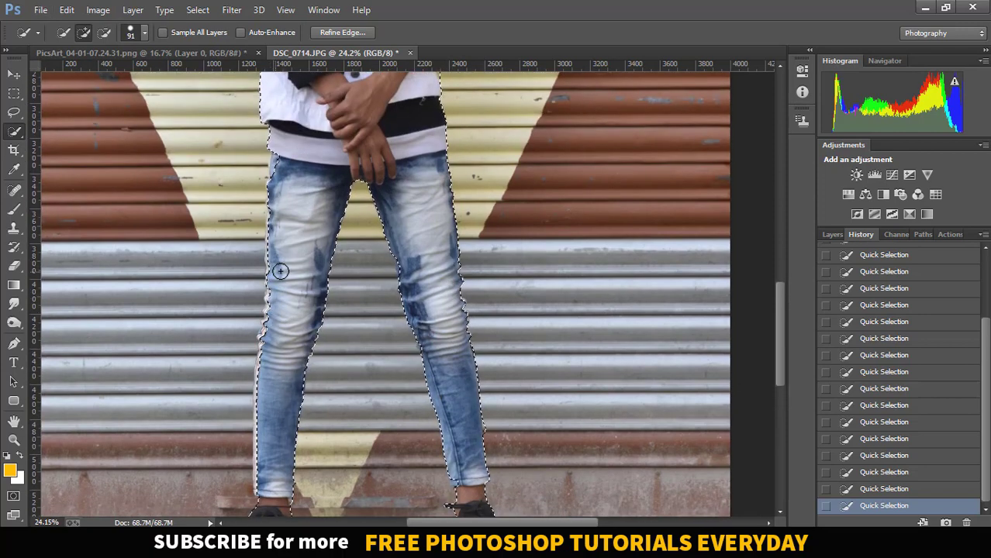
pyautogui.scroll(3, 275, 287)
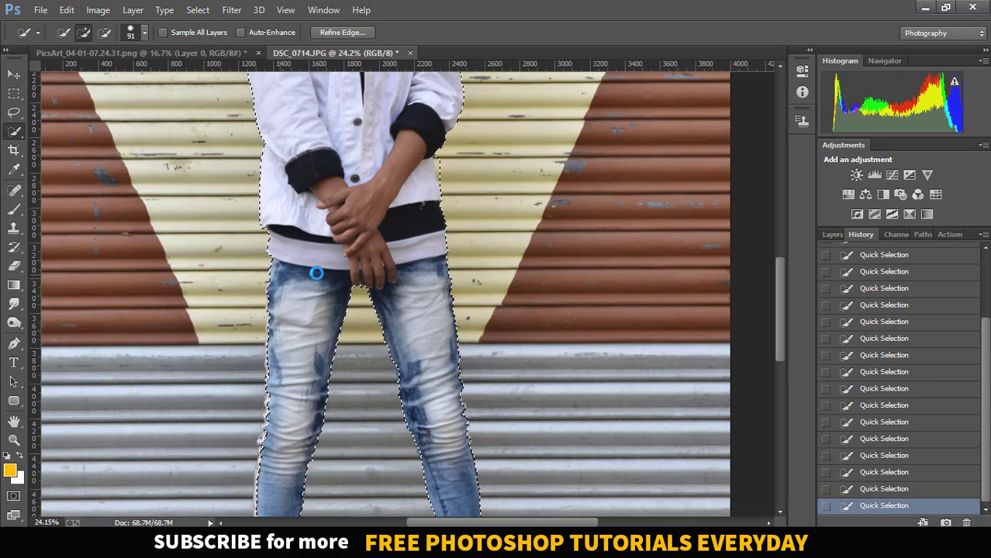
pyautogui.scroll(3, 317, 273)
pyautogui.keyDown('alt'); pyautogui.click(444, 328); pyautogui.keyUp('alt')
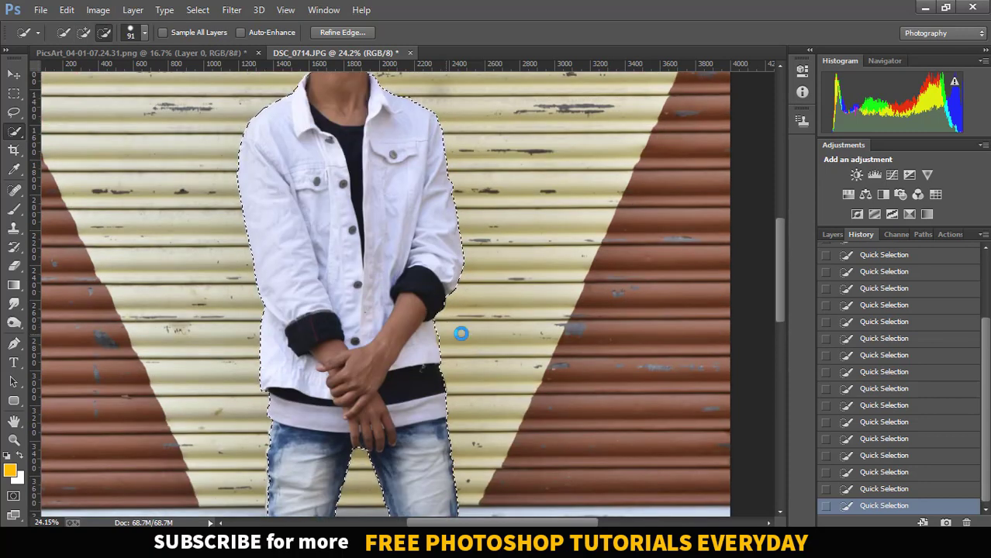
pyautogui.scroll(3, 378, 305)
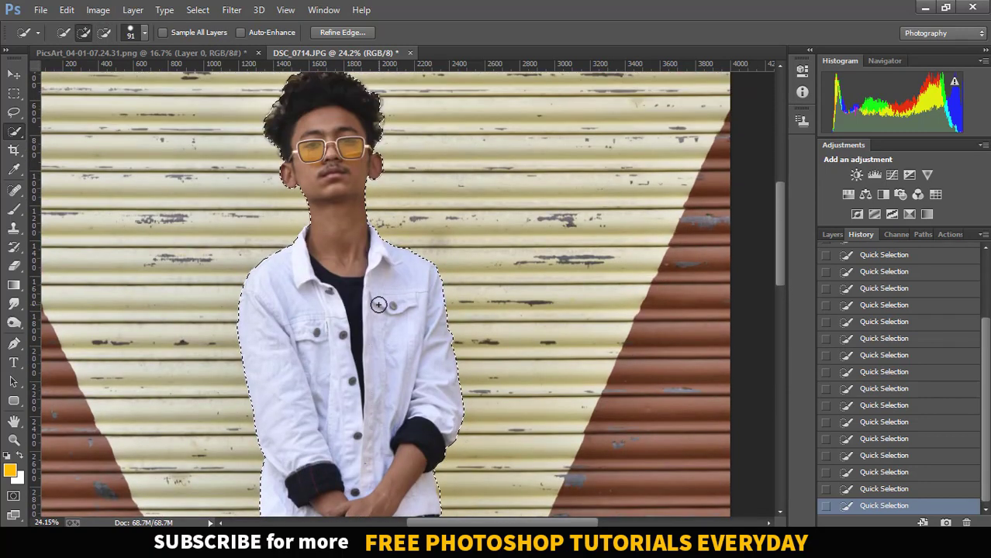
# Mask out the wall and ground around the person with a layer mask made from the selection
pyautogui.scroll(1, 378, 305)
pyautogui.scroll(-1, 378, 305)
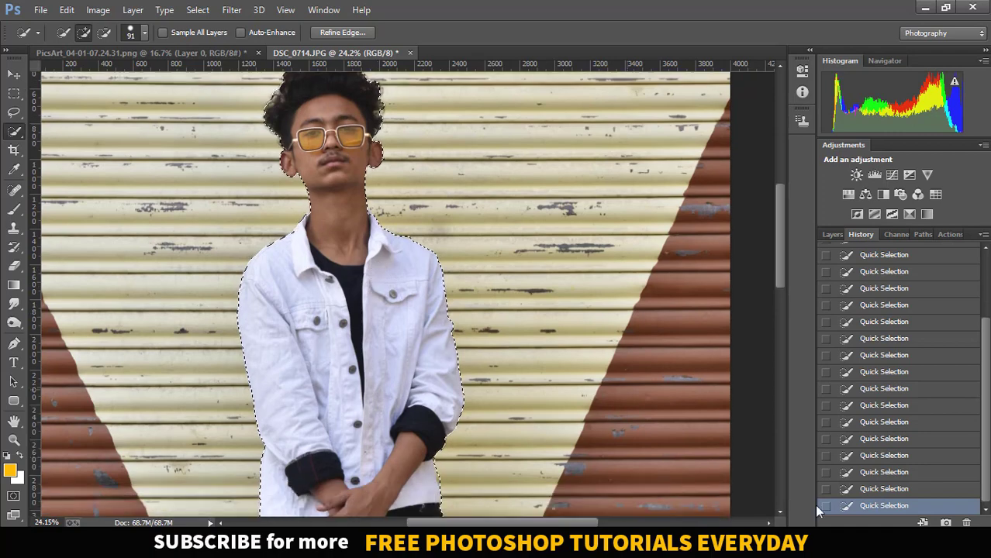
pyautogui.click(830, 234)
pyautogui.click(889, 523)
pyautogui.scroll(-3, 517, 321)
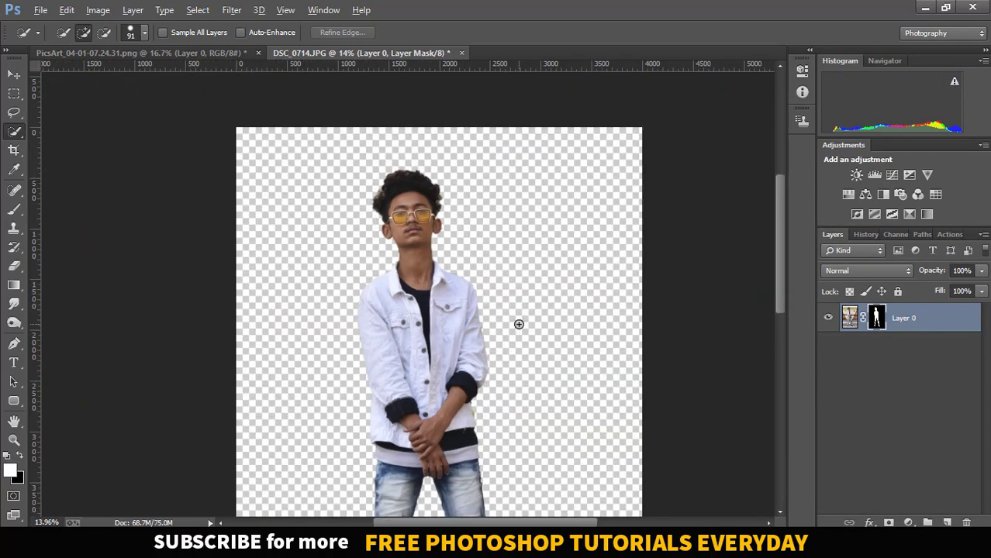
pyautogui.scroll(-1, 519, 325)
# Open Refine Mask for the portrait's layer mask and set the edge detection radius to 0.3 px
pyautogui.rightClick(877, 321)
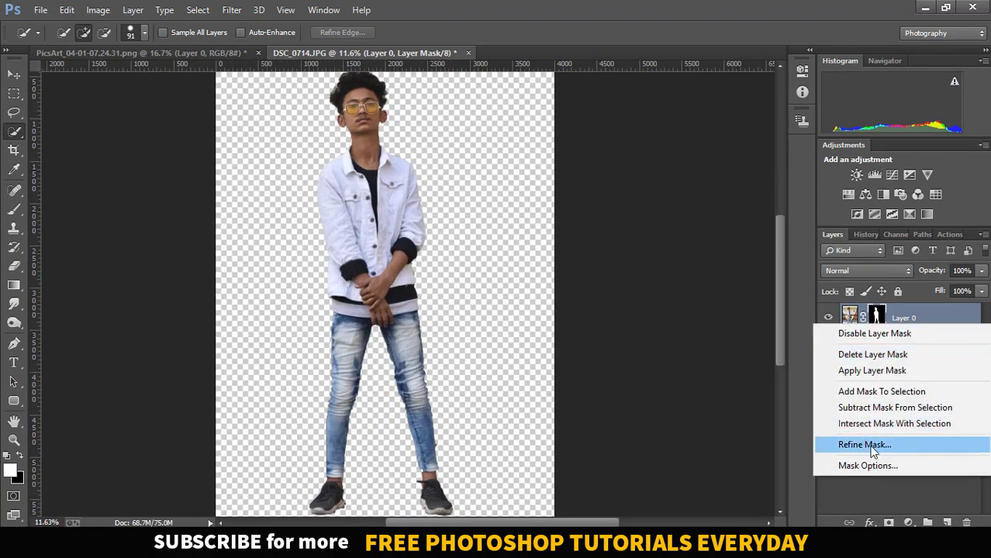
pyautogui.click(865, 445)
pyautogui.moveTo(532, 186); pyautogui.dragTo(545, 284)
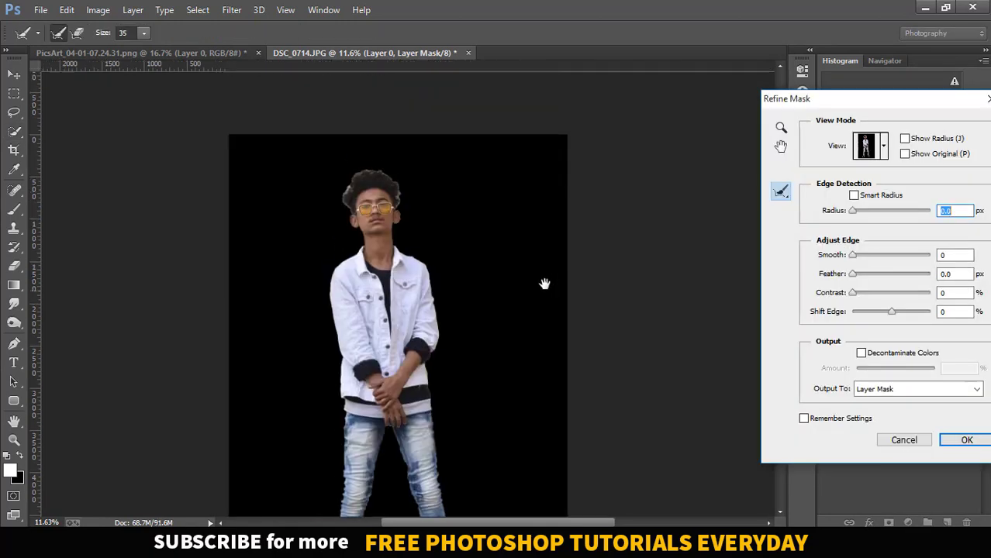
pyautogui.press('alt')
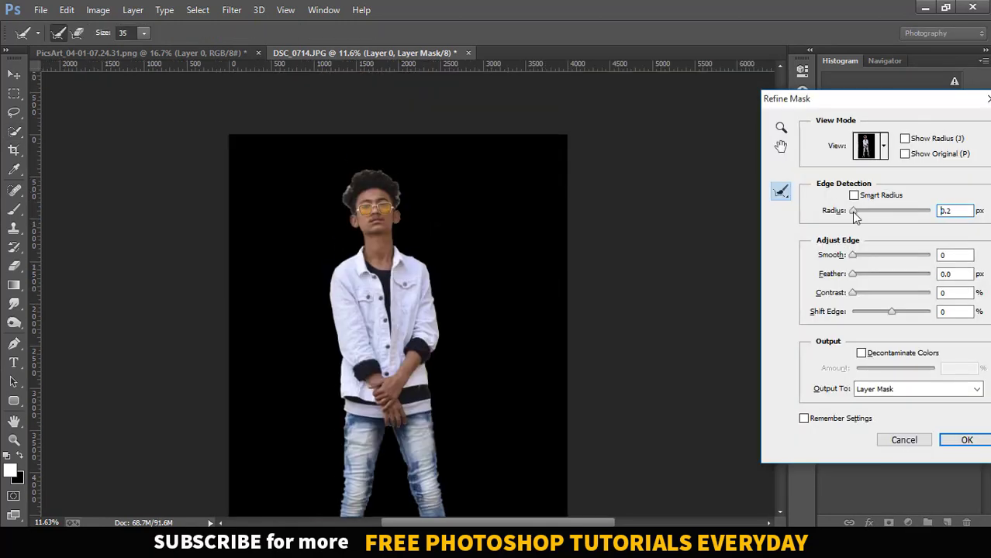
# Brush the Refine Radius tool along the curly hair's outline, over the crown and both sides, to clean up the wall remnants
pyautogui.click(781, 127)
pyautogui.click(384, 211)
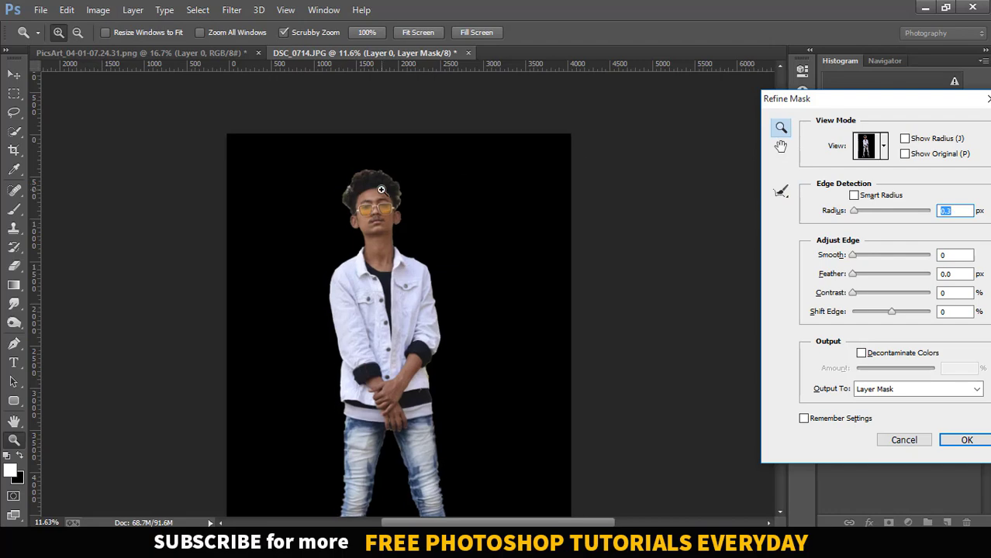
pyautogui.click(385, 210)
pyautogui.click(372, 215)
pyautogui.click(373, 215)
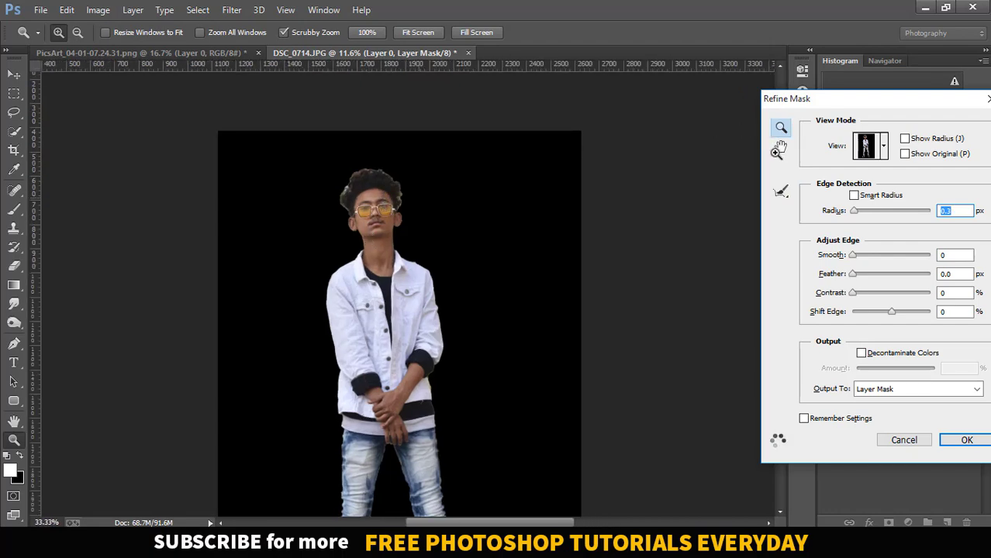
pyautogui.click(782, 192)
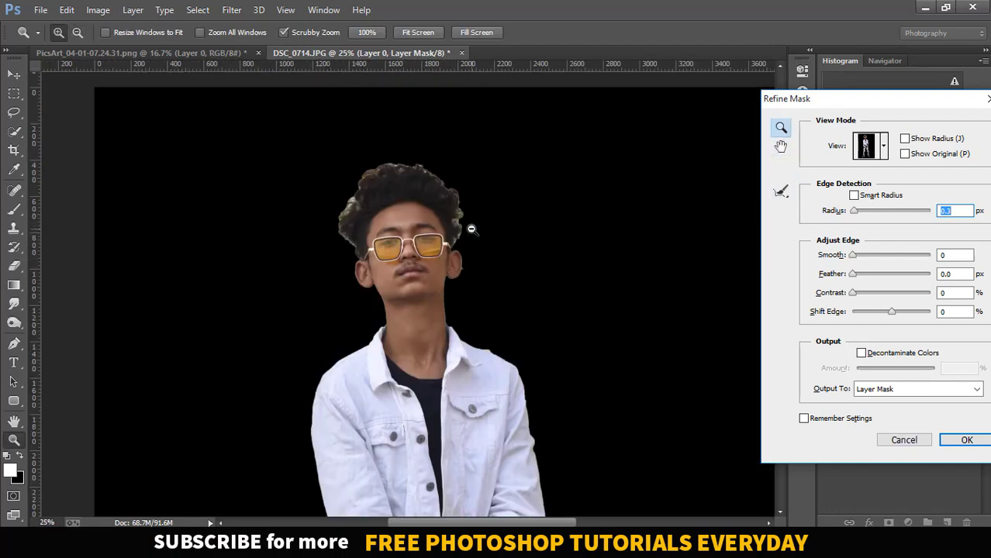
pyautogui.click(472, 227)
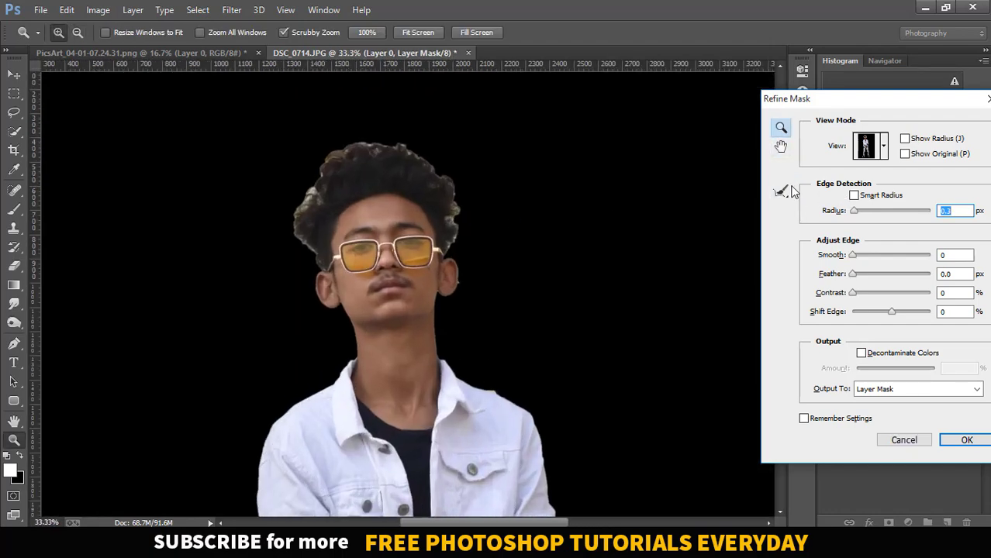
pyautogui.click(788, 192)
pyautogui.moveTo(410, 193); pyautogui.dragTo(438, 249)
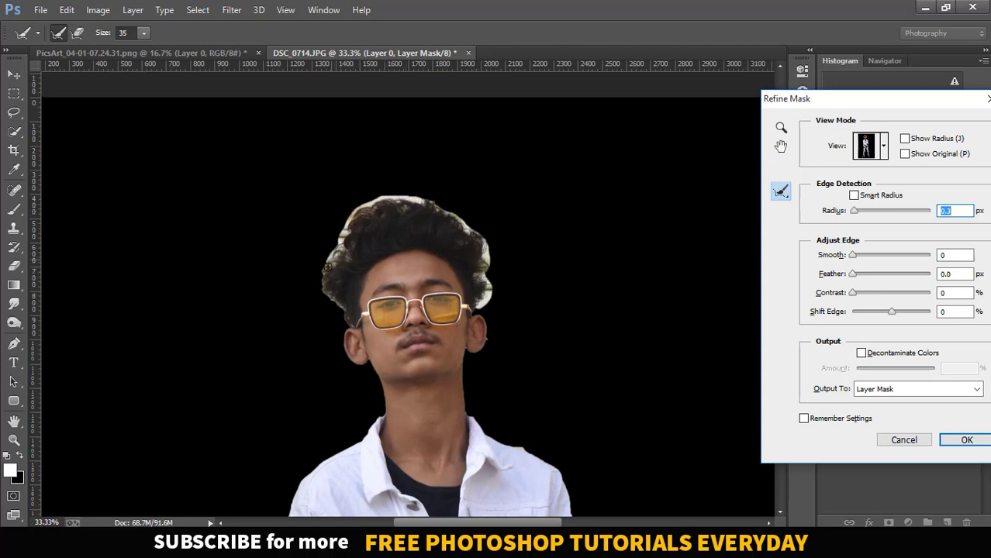
pyautogui.moveTo(352, 314); pyautogui.dragTo(352, 318)
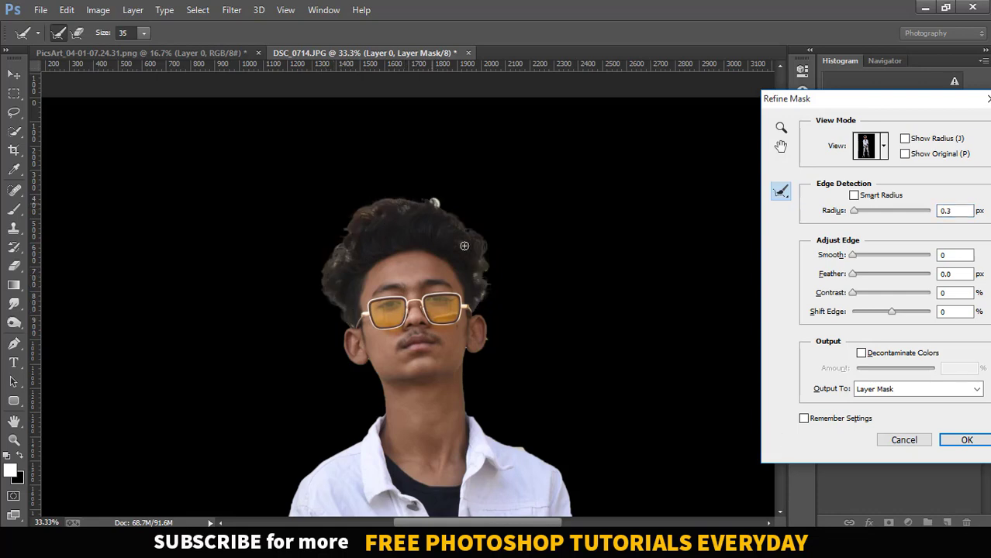
pyautogui.moveTo(464, 246); pyautogui.dragTo(482, 272)
pyautogui.click(485, 266)
# Set the mask's feather to 0.2 px, contrast to 6% and shift edge to +12%, and apply the refinement
pyautogui.press('Tab')
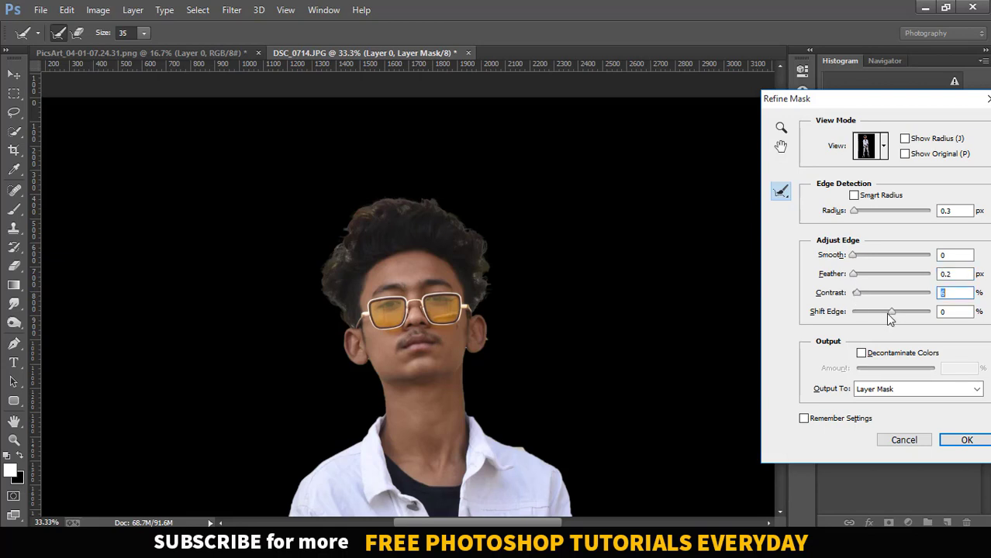
pyautogui.moveTo(892, 312); pyautogui.dragTo(897, 313)
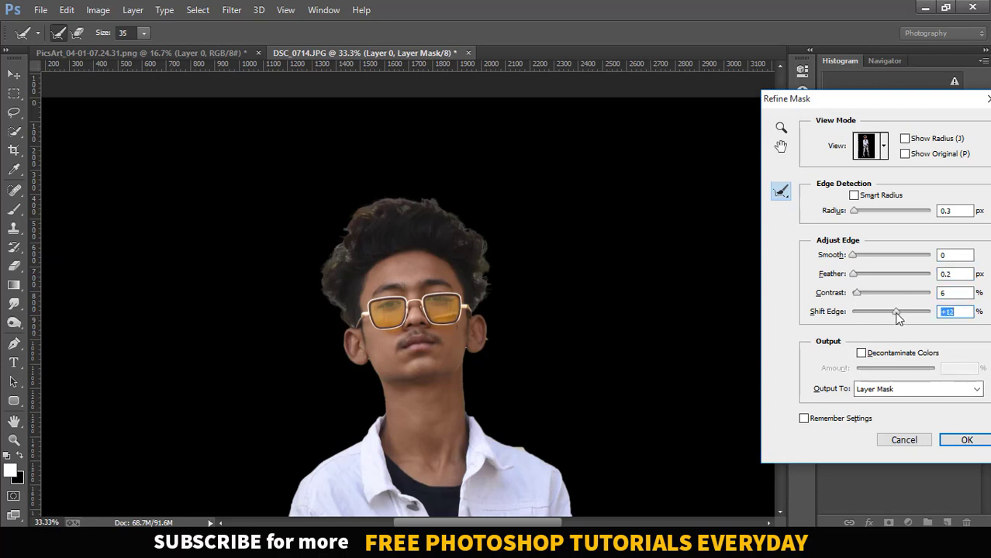
pyautogui.click(967, 440)
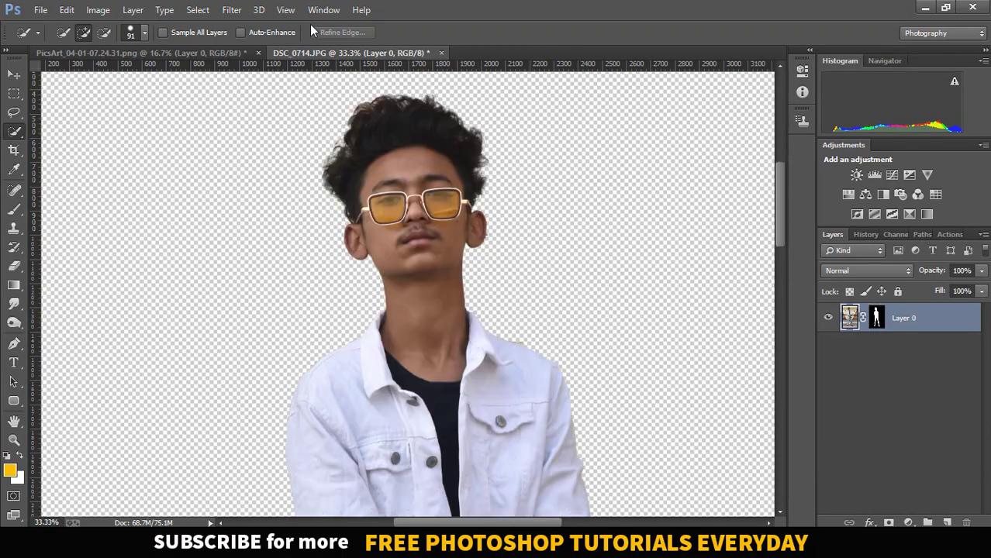
# Open the portrait layer in the Camera Raw Filter and set Exposure to +0.40, Contrast to +16 and Blacks to -38
pyautogui.click(232, 10)
pyautogui.click(256, 96)
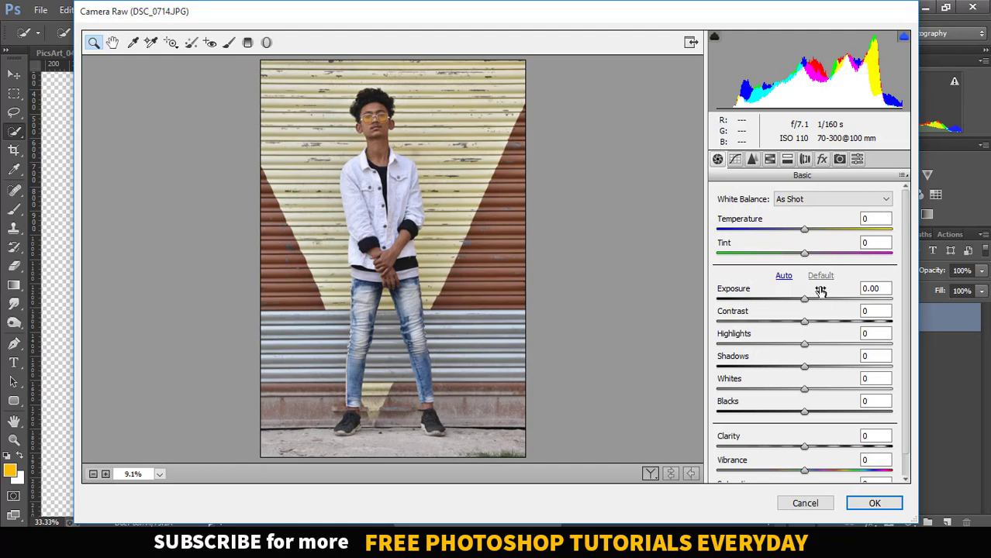
pyautogui.moveTo(809, 305); pyautogui.dragTo(822, 329)
pyautogui.moveTo(804, 419); pyautogui.dragTo(773, 422)
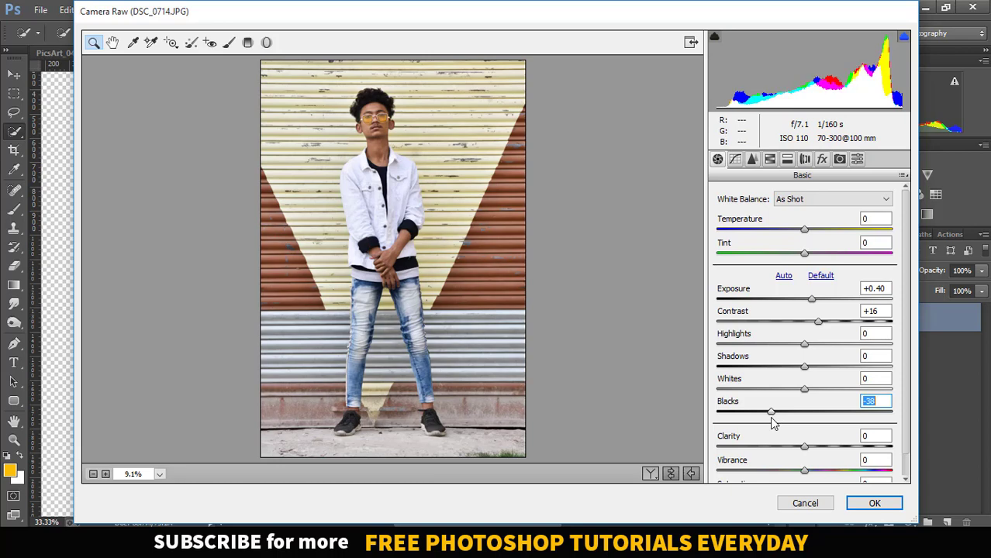
# Adjust the orange luminance, set the hue of Oranges to +20 and Yellows to -4, and apply the Camera Raw adjustments
pyautogui.click(770, 159)
pyautogui.click(799, 217)
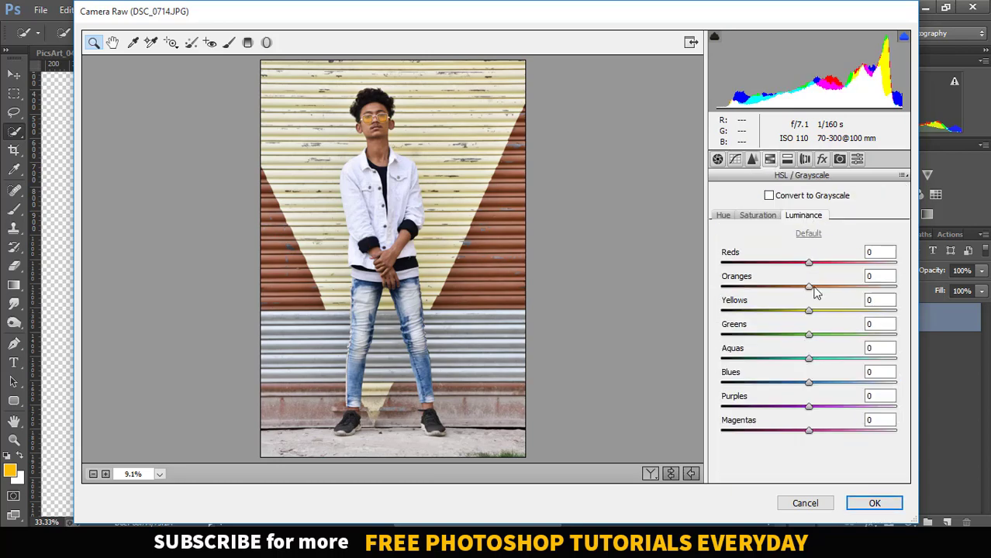
pyautogui.moveTo(811, 287); pyautogui.dragTo(808, 314)
pyautogui.click(758, 216)
pyautogui.click(722, 217)
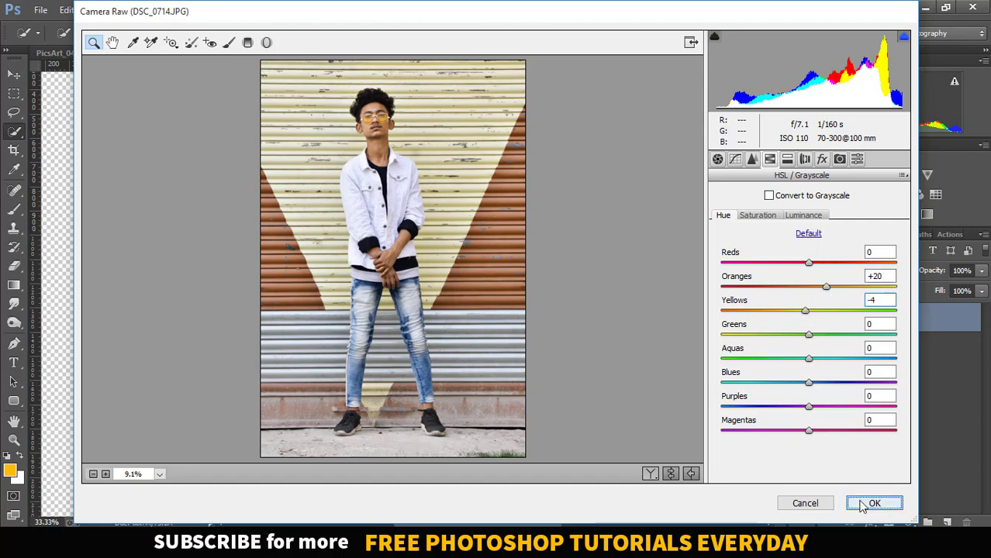
pyautogui.click(872, 504)
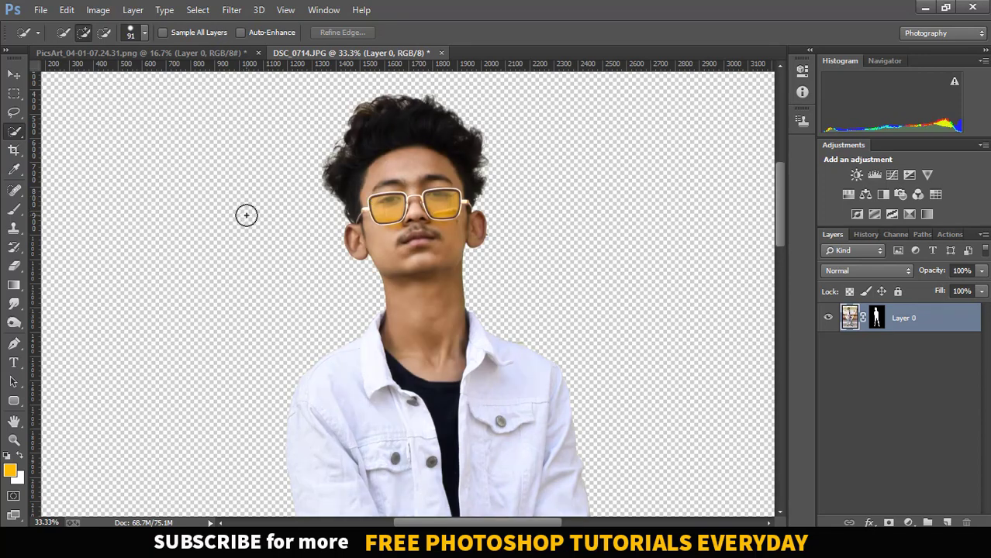
# Run the Camera Raw Filter again on the portrait layer with the luminance of Oranges set to +15
pyautogui.scroll(-1, 78, 261)
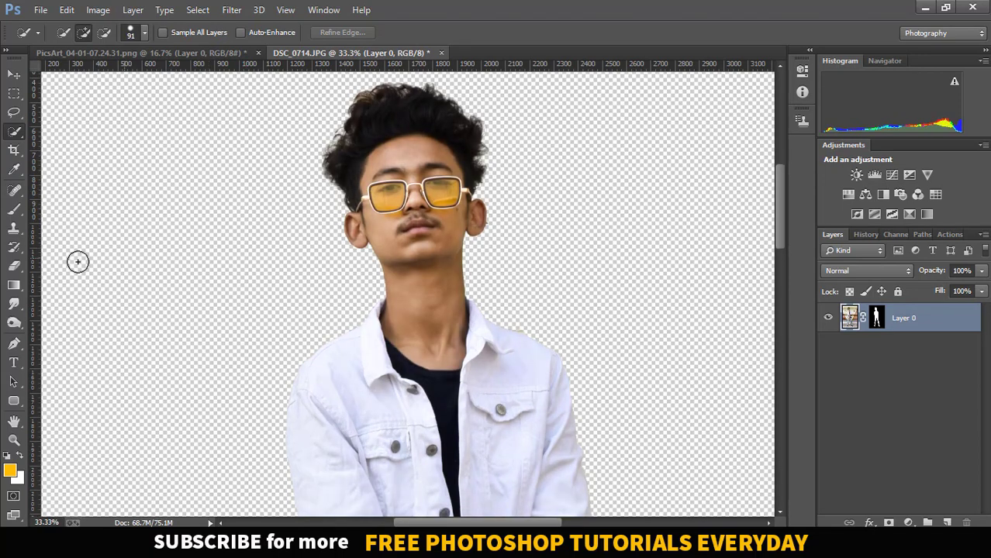
pyautogui.click(238, 10)
pyautogui.click(265, 98)
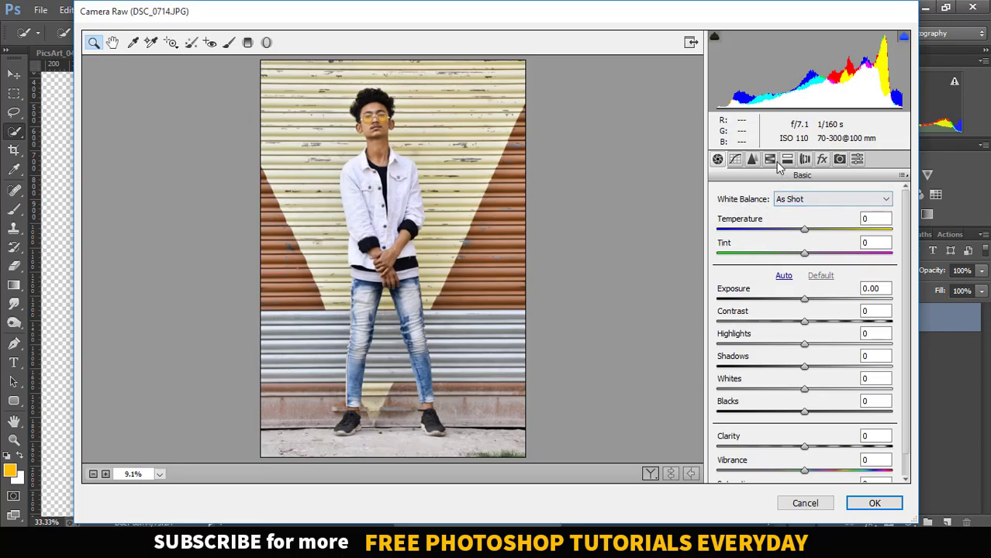
pyautogui.click(771, 160)
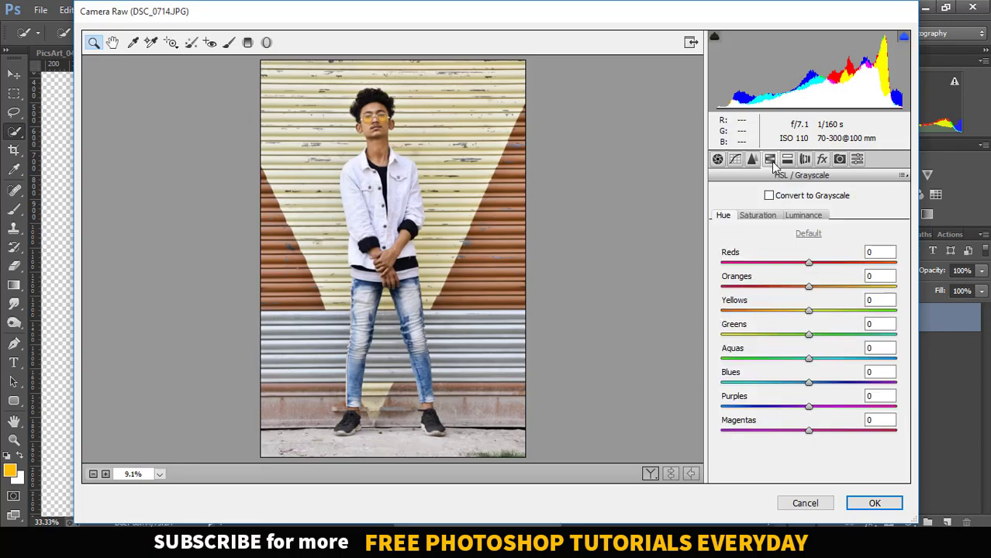
pyautogui.moveTo(809, 287); pyautogui.dragTo(804, 291)
pyautogui.click(758, 215)
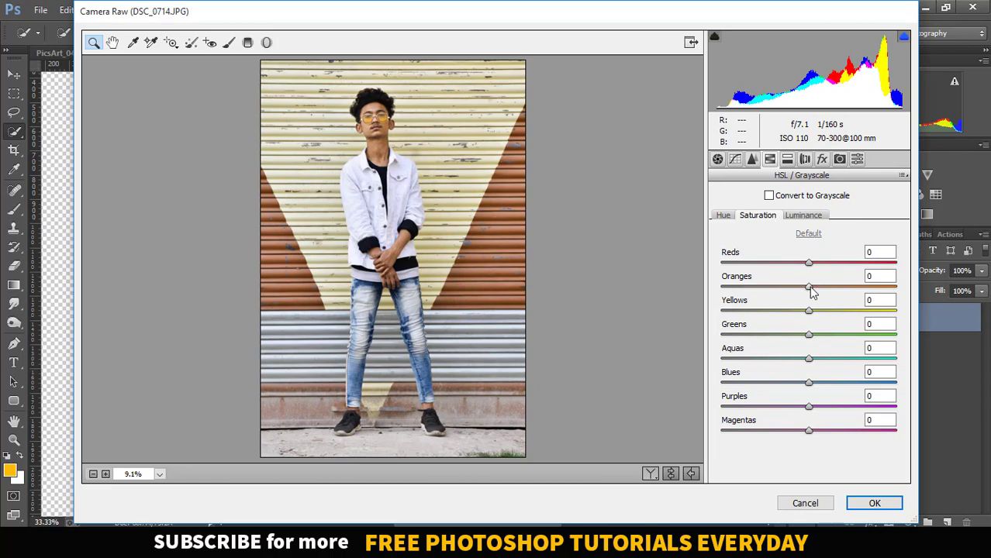
pyautogui.click(803, 217)
pyautogui.moveTo(812, 293); pyautogui.dragTo(826, 292)
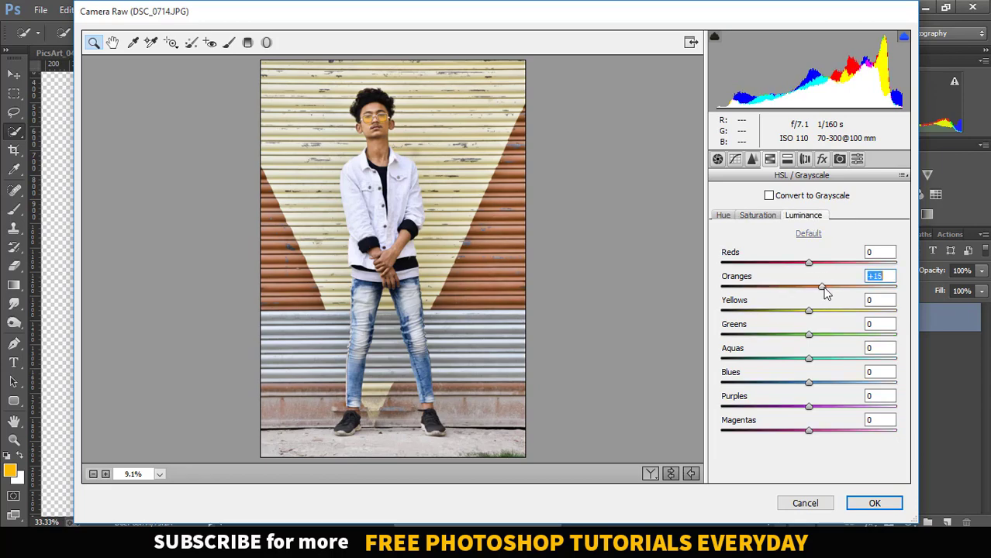
pyautogui.click(875, 503)
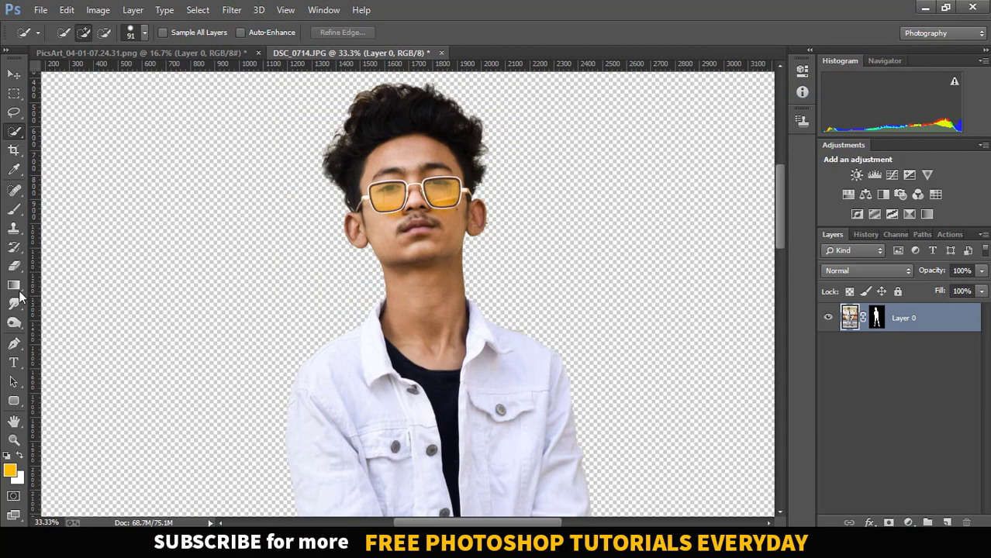
# Smooth the skin of the forehead and face using the Smudge tool at 9% strength, with the brush reduced to 80 and 70 px
pyautogui.moveTo(14, 304); pyautogui.dragTo(73, 330)
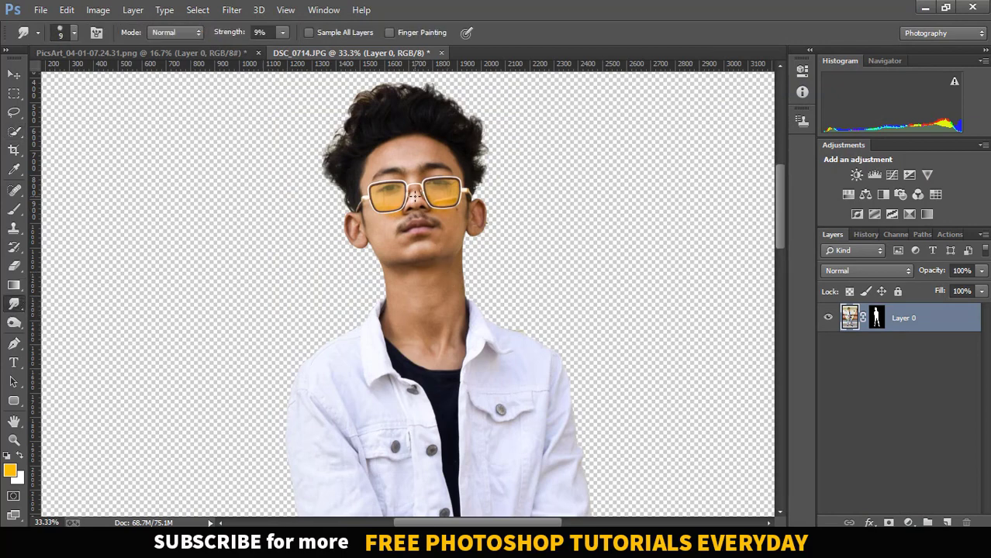
pyautogui.click(74, 32)
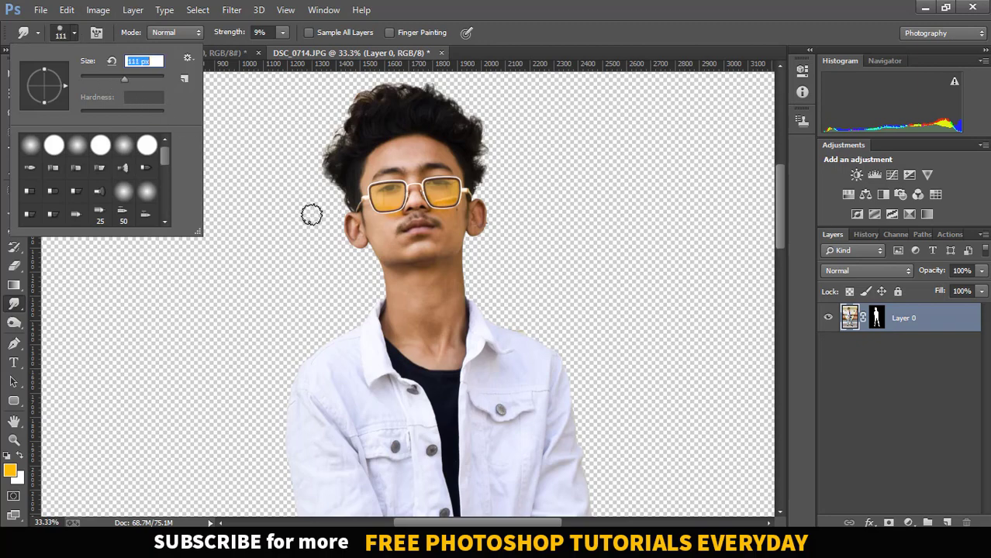
pyautogui.press('Return')
pyautogui.scroll(2, 315, 246)
pyautogui.scroll(3, 388, 294)
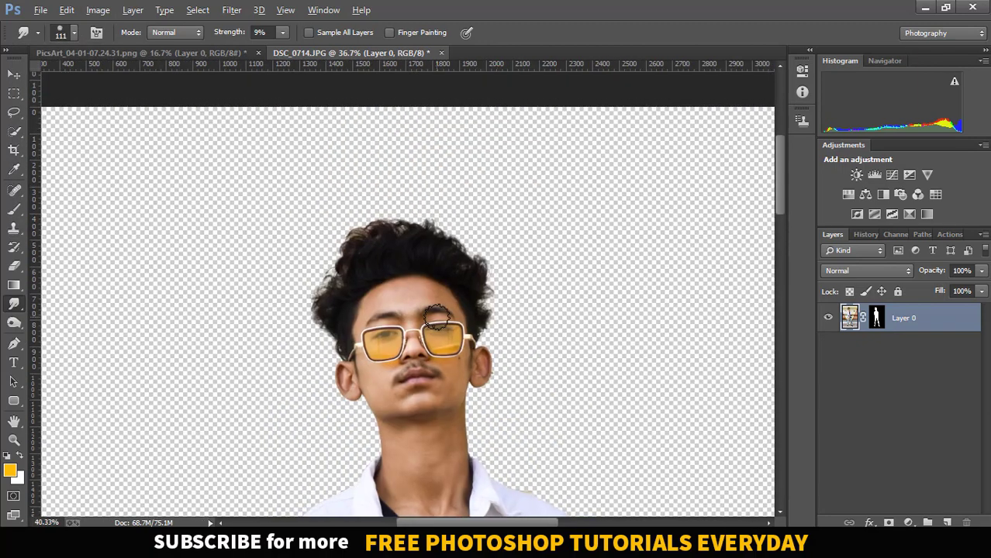
pyautogui.scroll(3, 437, 318)
pyautogui.moveTo(437, 318); pyautogui.dragTo(438, 231)
pyautogui.press('[')
pyautogui.press('[')
pyautogui.press('[')
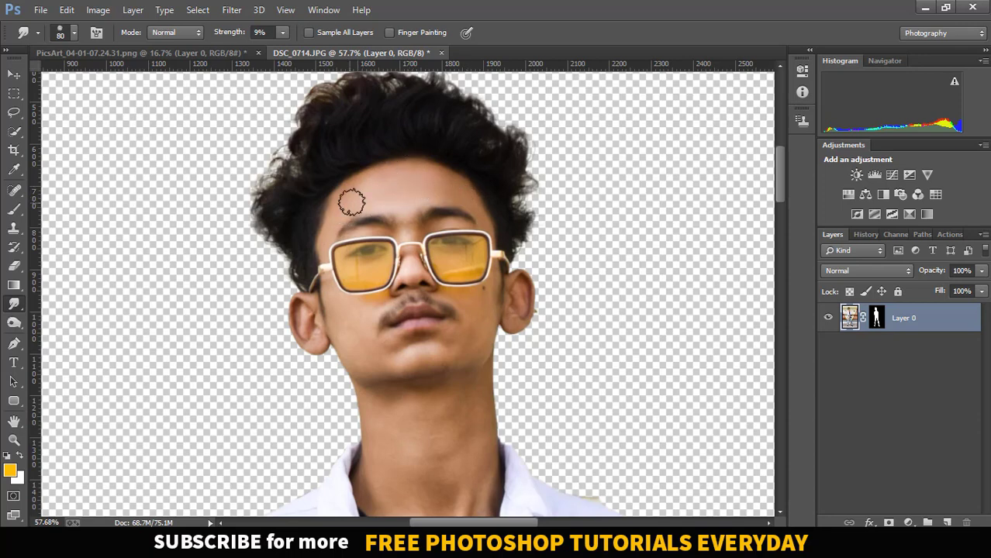
pyautogui.press('[')
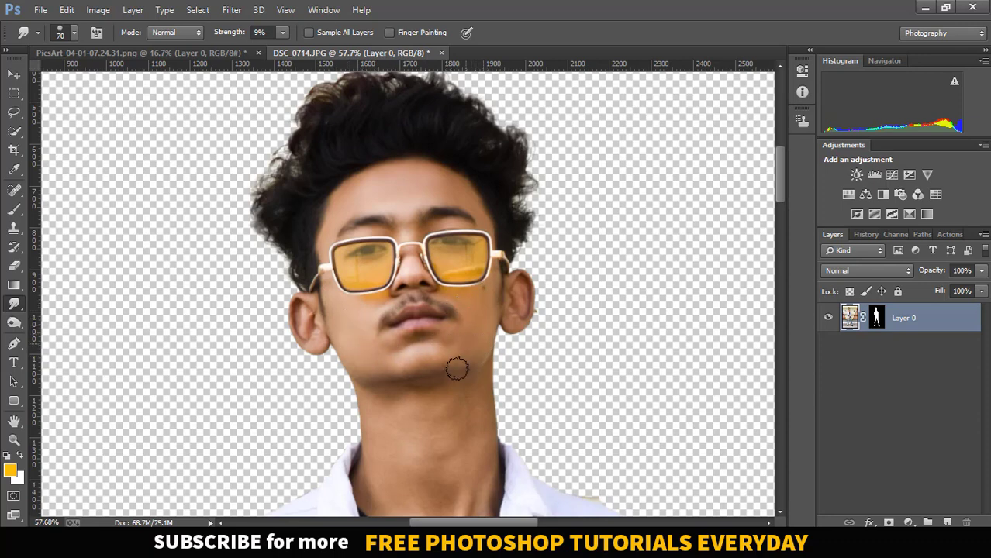
# Smudge the skin of the neck below the chin with the brush enlarged to 90 px
pyautogui.scroll(-1, 419, 339)
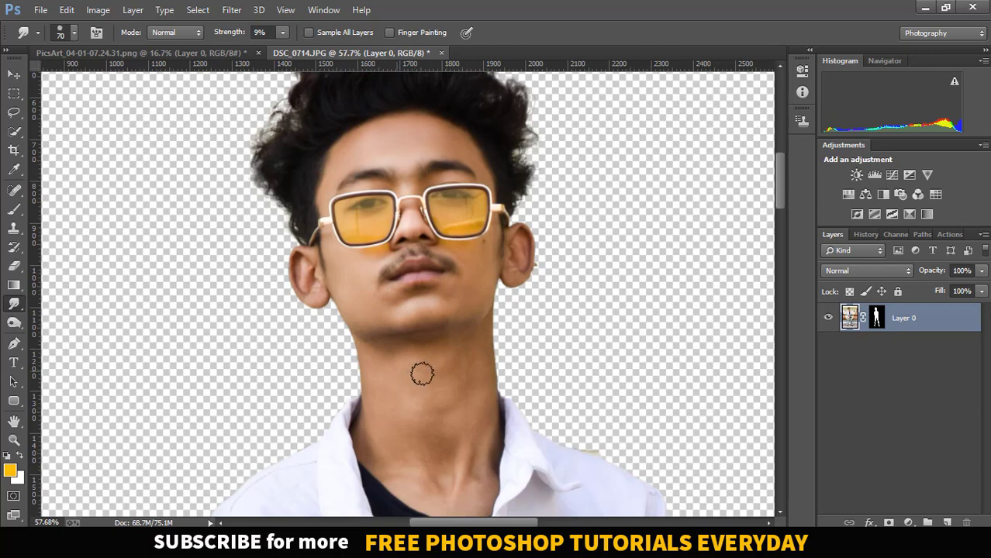
pyautogui.press(']')
pyautogui.press(']')
pyautogui.scroll(-1, 387, 386)
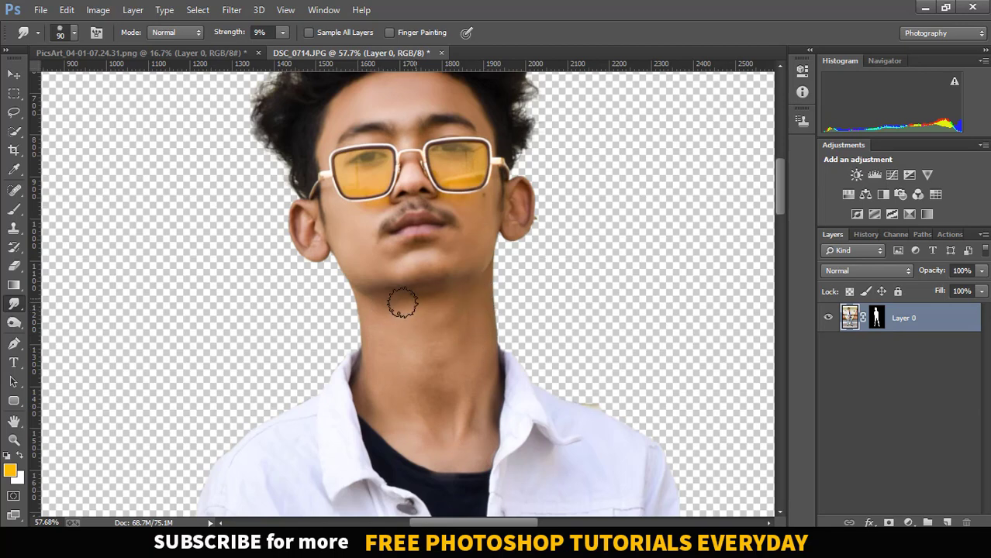
# Smooth the skin around the jaw and the base of the neck, reducing the Smudge brush to 50 px
pyautogui.scroll(1, 470, 290)
pyautogui.scroll(1, 481, 280)
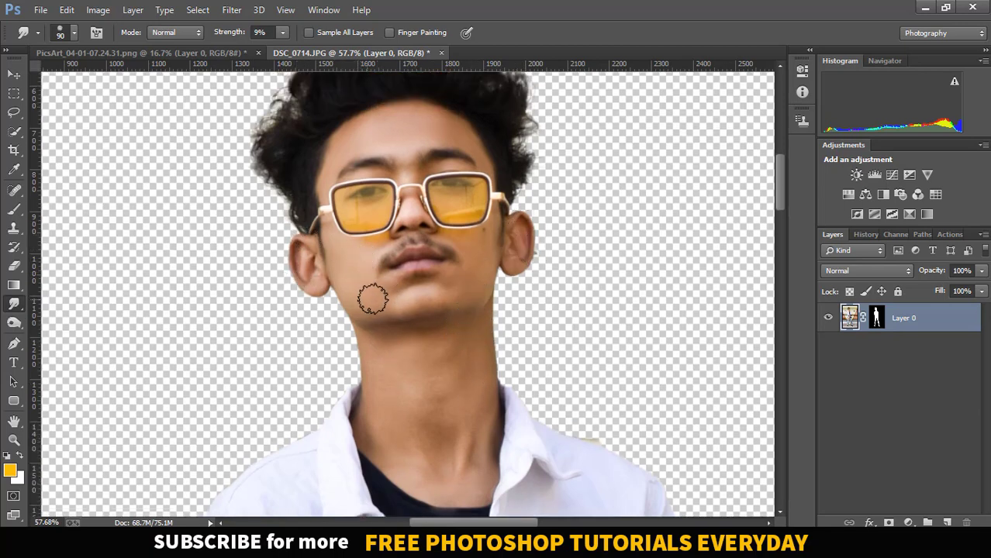
pyautogui.press('[')
pyautogui.press('[')
pyautogui.press('[')
pyautogui.moveTo(432, 458); pyautogui.dragTo(431, 364)
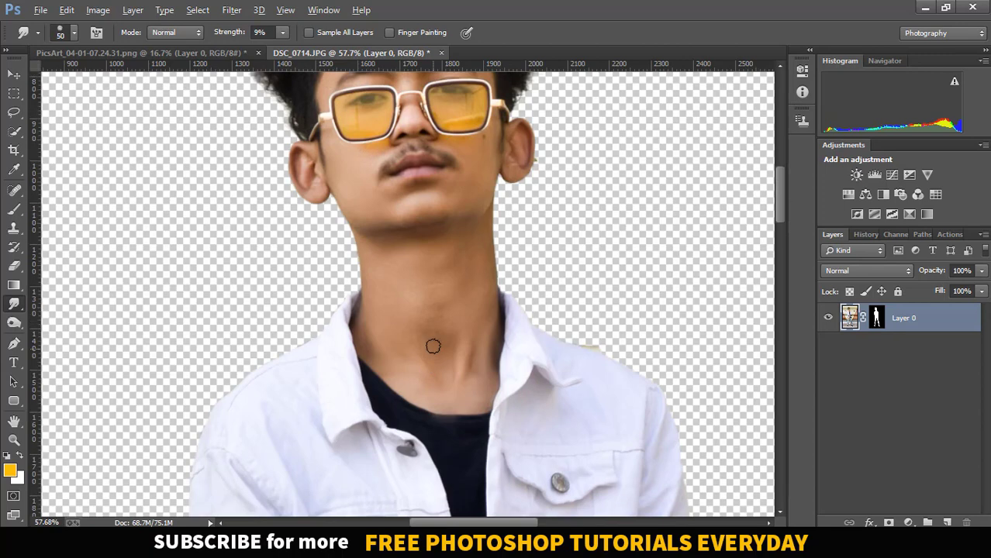
# Smooth the skin of the forearms and hands using the Smudge tool with the brush enlarged to 125 px
pyautogui.scroll(-1, 434, 345)
pyautogui.moveTo(468, 265); pyautogui.dragTo(468, 124)
pyautogui.moveTo(474, 488)
pyautogui.mouseDown()
pyautogui.moveTo(463, 202)
pyautogui.moveTo(434, 85)
pyautogui.mouseUp()
pyautogui.moveTo(461, 388); pyautogui.dragTo(425, 275)
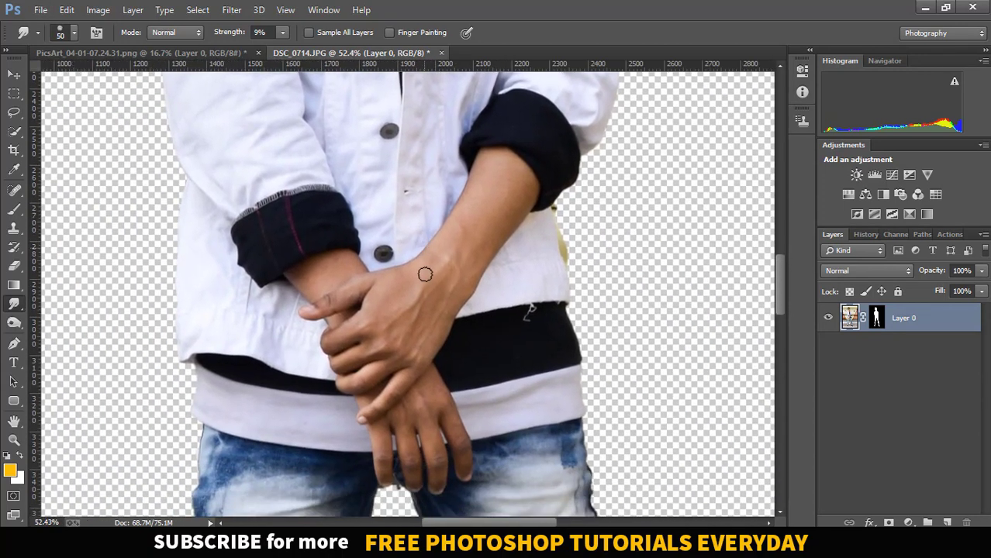
pyautogui.press(']')
pyautogui.press(']')
pyautogui.press(']')
pyautogui.press(']')
pyautogui.press(']')
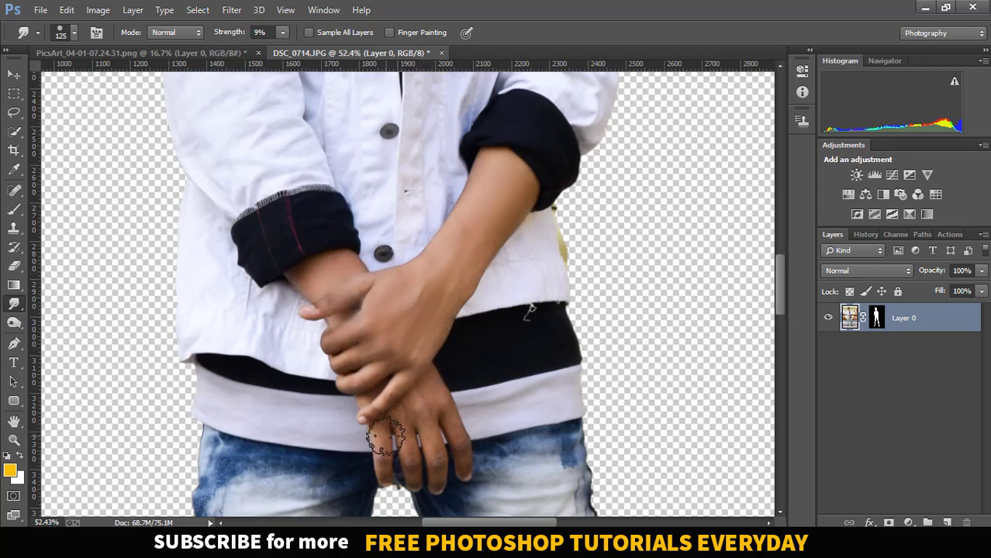
# Run the Camera Raw Filter on the portrait layer with exposure at +0.20 and contrast at +14
pyautogui.scroll(-2, 430, 446)
pyautogui.scroll(-6, 434, 409)
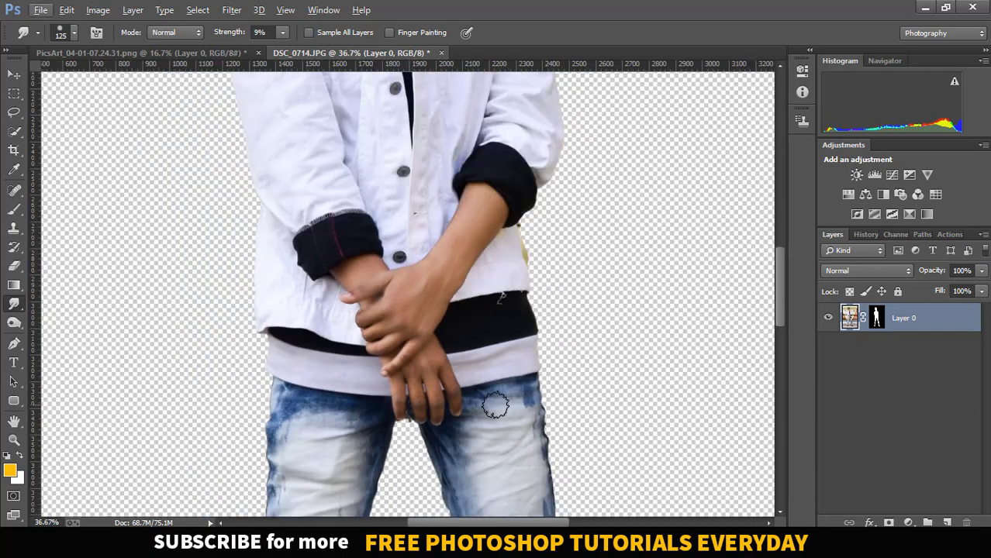
pyautogui.scroll(-1, 505, 384)
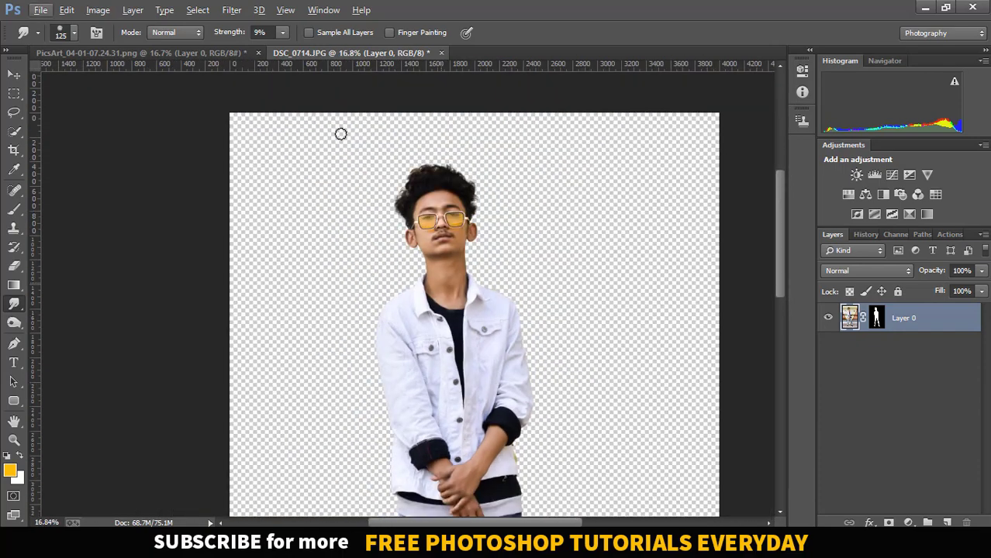
pyautogui.click(232, 9)
pyautogui.click(268, 94)
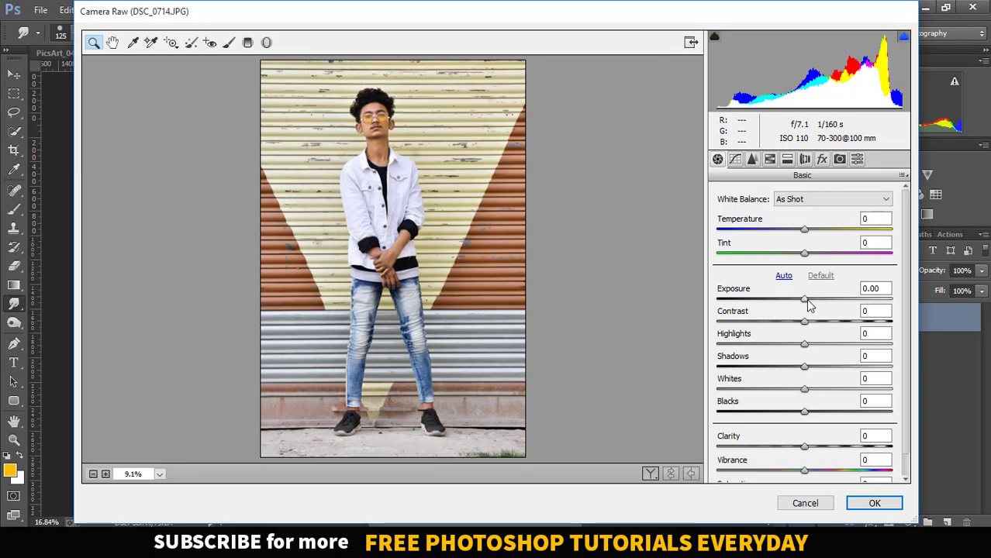
pyautogui.moveTo(805, 301); pyautogui.dragTo(821, 327)
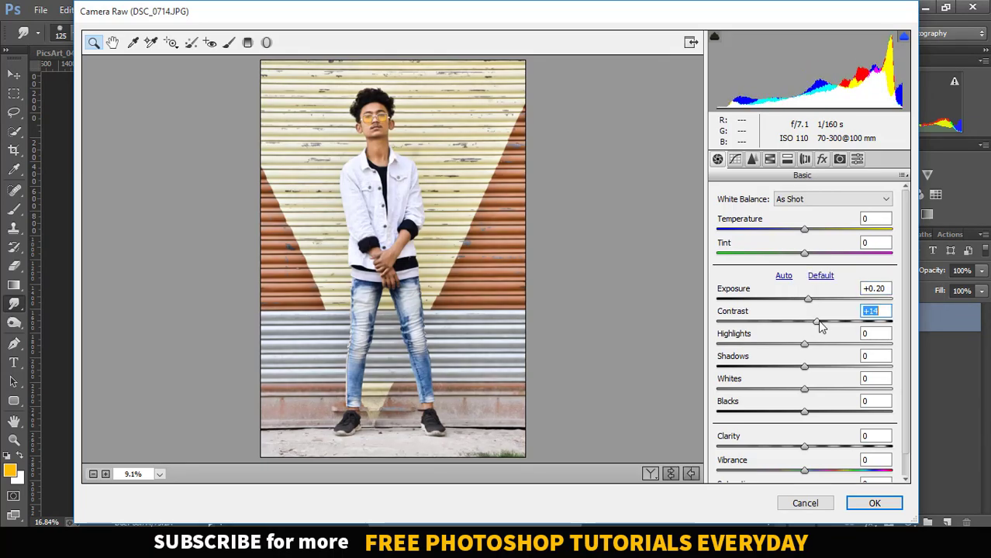
pyautogui.scroll(-1, 808, 382)
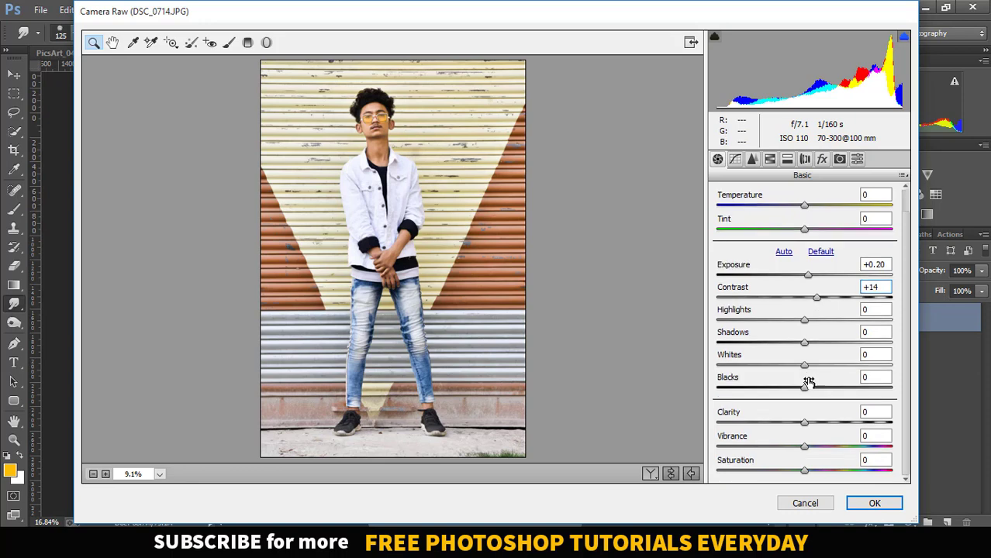
# Raise the saturation of Blues to +86 and shift the hue of Blues to +13 and Purples to +4
pyautogui.click(771, 161)
pyautogui.moveTo(809, 386); pyautogui.dragTo(879, 392)
pyautogui.click(758, 220)
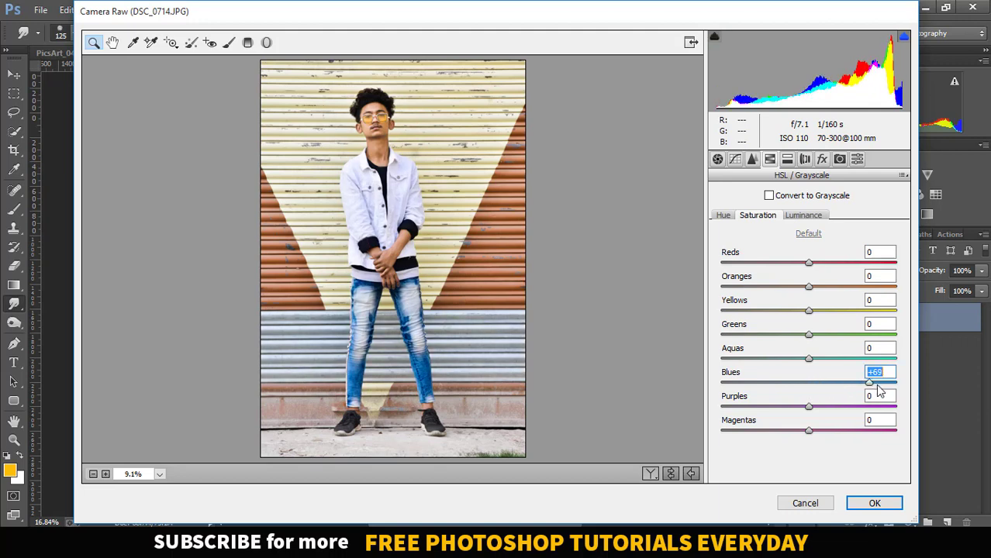
pyautogui.click(723, 215)
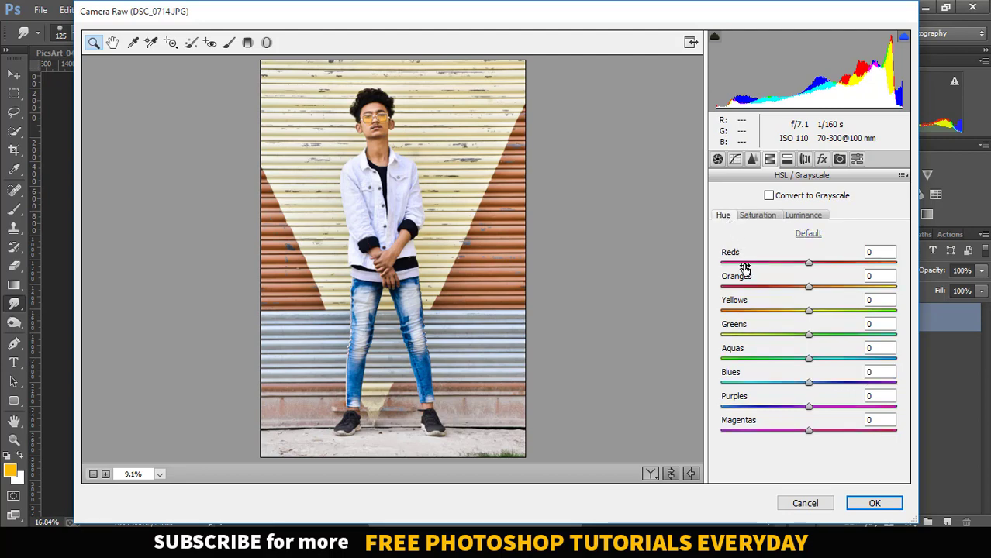
pyautogui.moveTo(812, 390); pyautogui.dragTo(805, 413)
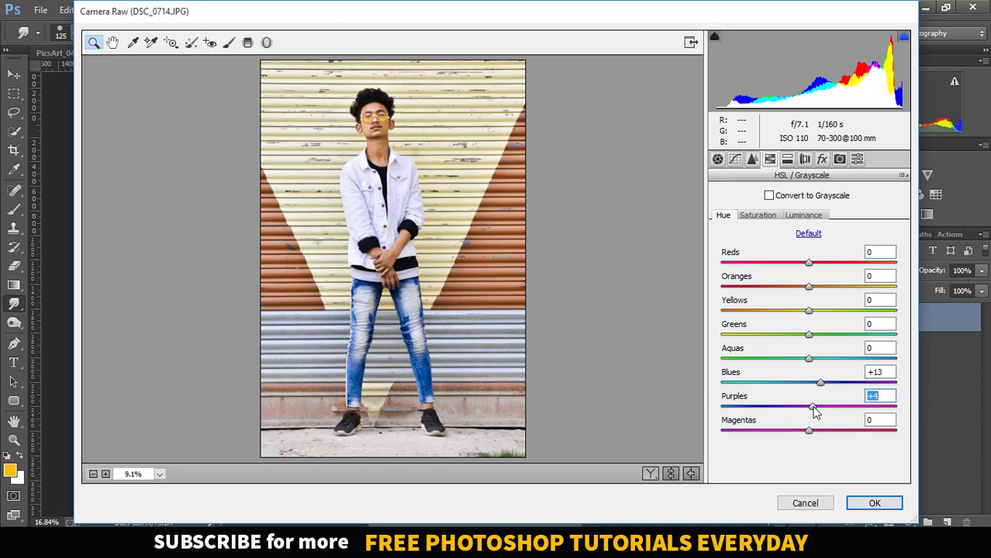
pyautogui.click(764, 218)
pyautogui.moveTo(872, 393); pyautogui.dragTo(888, 389)
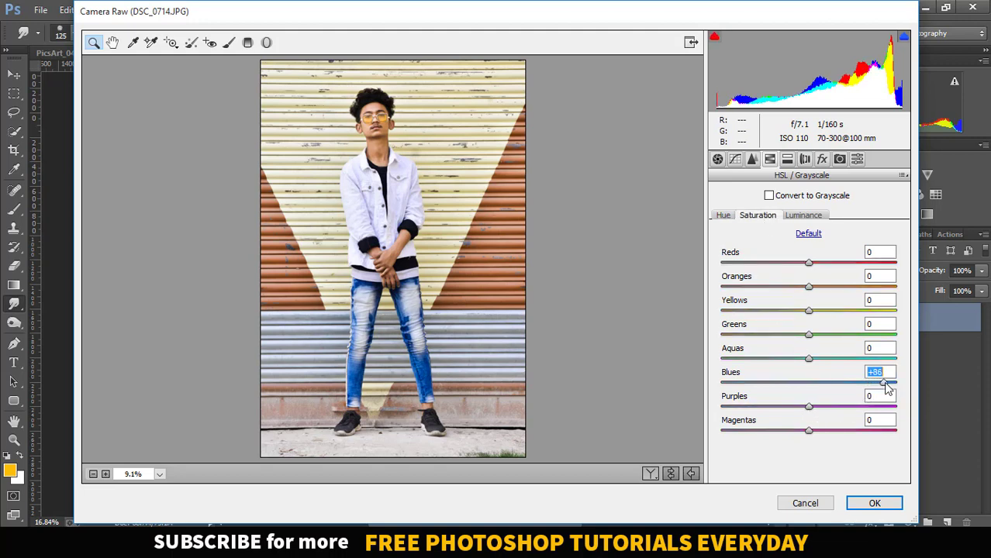
# Set the luminance of Oranges to +35, Yellows to -6 and Blues to -17
pyautogui.click(726, 218)
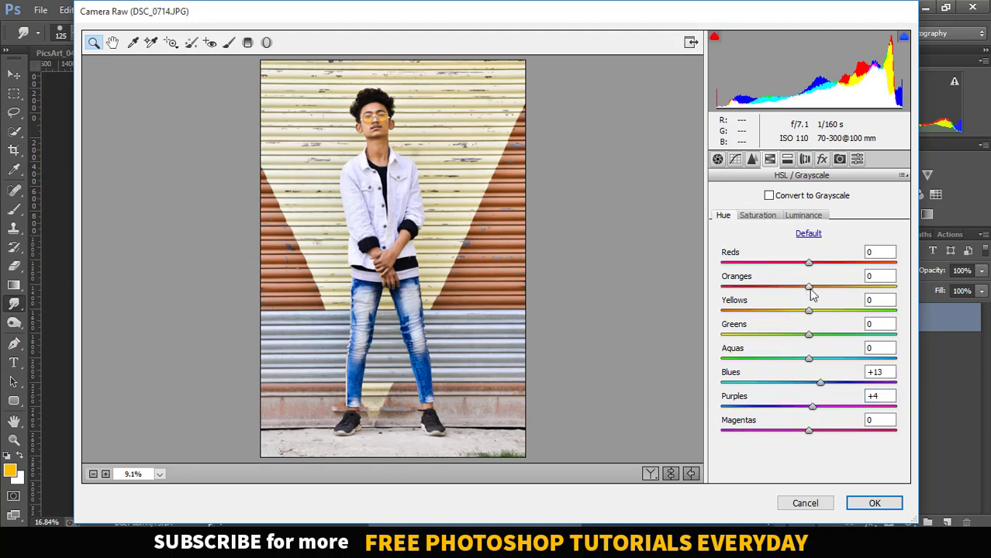
pyautogui.click(802, 217)
pyautogui.moveTo(810, 288); pyautogui.dragTo(840, 286)
pyautogui.click(809, 312)
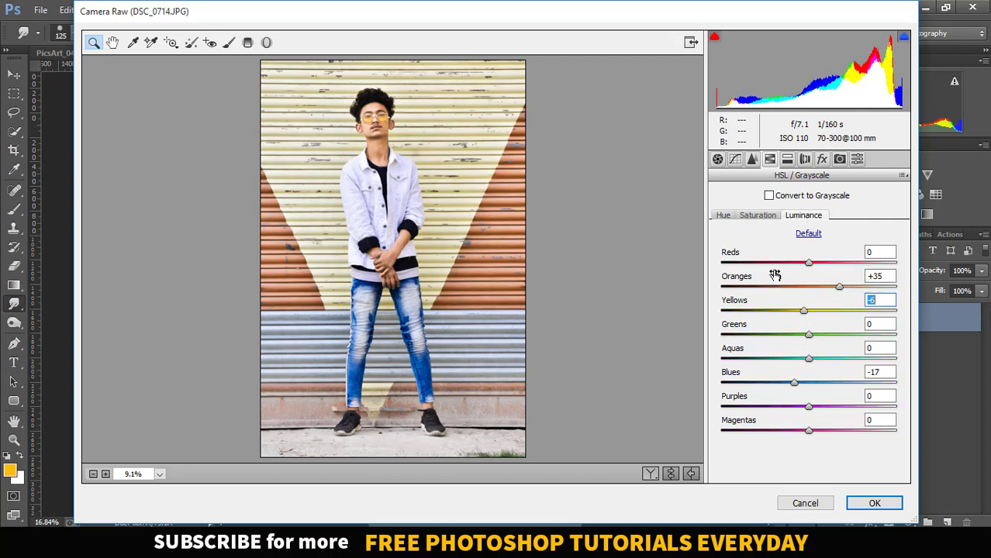
# Shift the hue of Yellows to +19 and apply the Camera Raw adjustments to the portrait layer
pyautogui.click(771, 219)
pyautogui.moveTo(811, 311)
pyautogui.mouseDown()
pyautogui.moveTo(830, 311)
pyautogui.moveTo(809, 341)
pyautogui.moveTo(823, 314)
pyautogui.mouseUp()
pyautogui.click(725, 217)
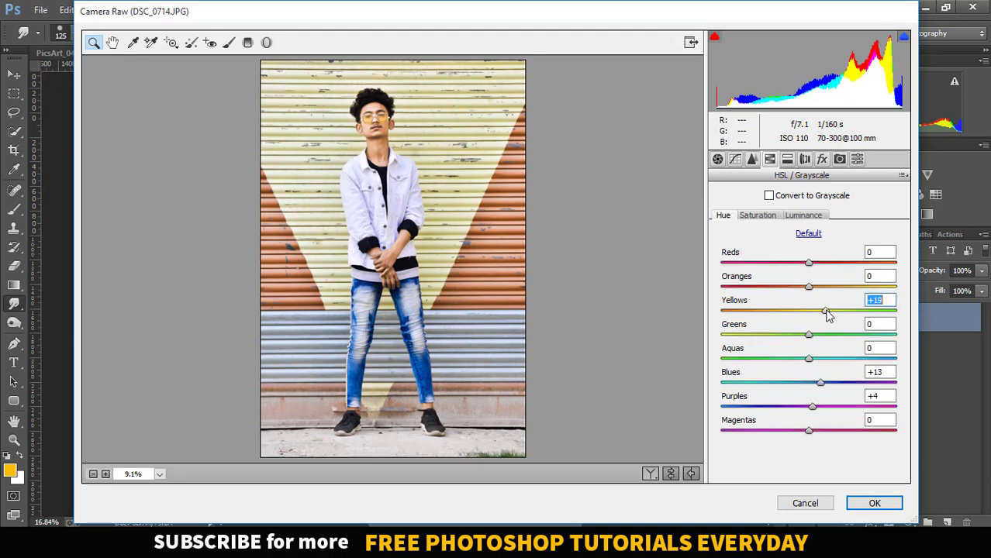
pyautogui.click(809, 338)
pyautogui.click(872, 504)
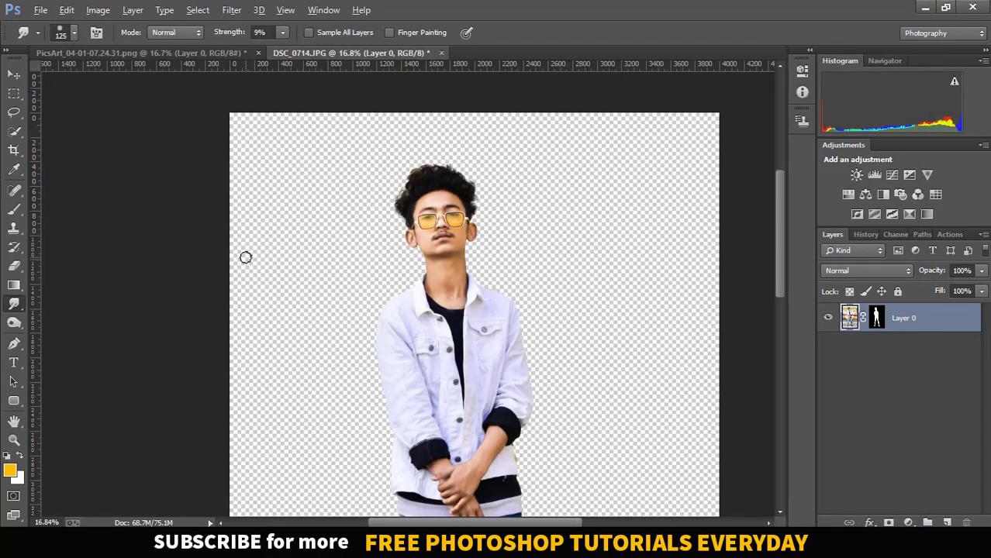
# Try to save the color-graded background document PicsArt_04-01-07.24.31.png and return to the DSC_0714.JPG document
pyautogui.scroll(-4, 246, 258)
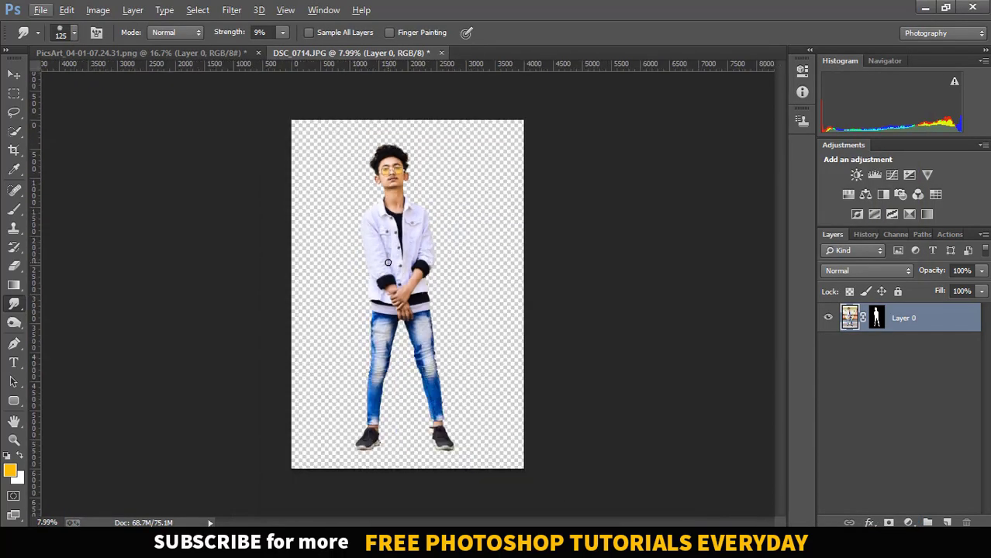
pyautogui.click(178, 54)
pyautogui.click(332, 54)
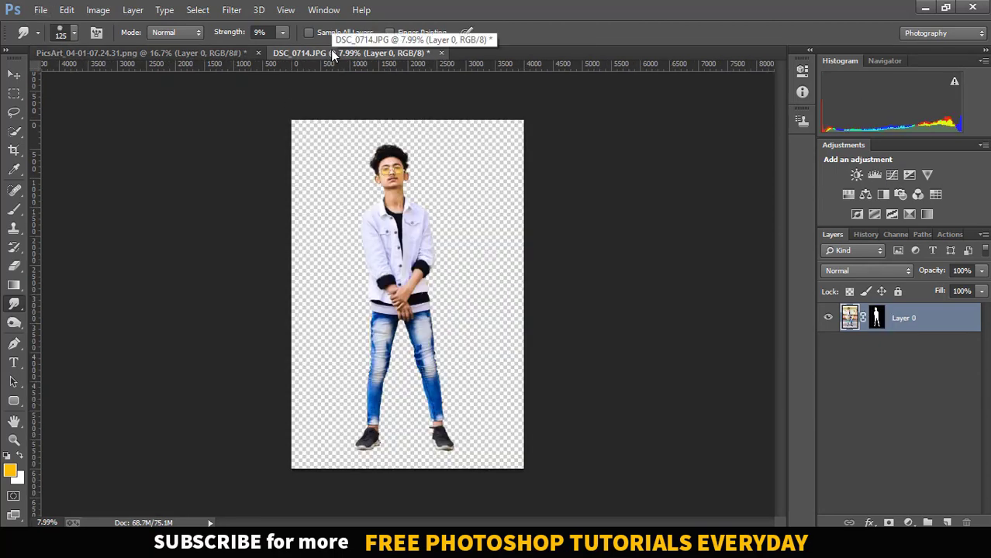
pyautogui.click(40, 9)
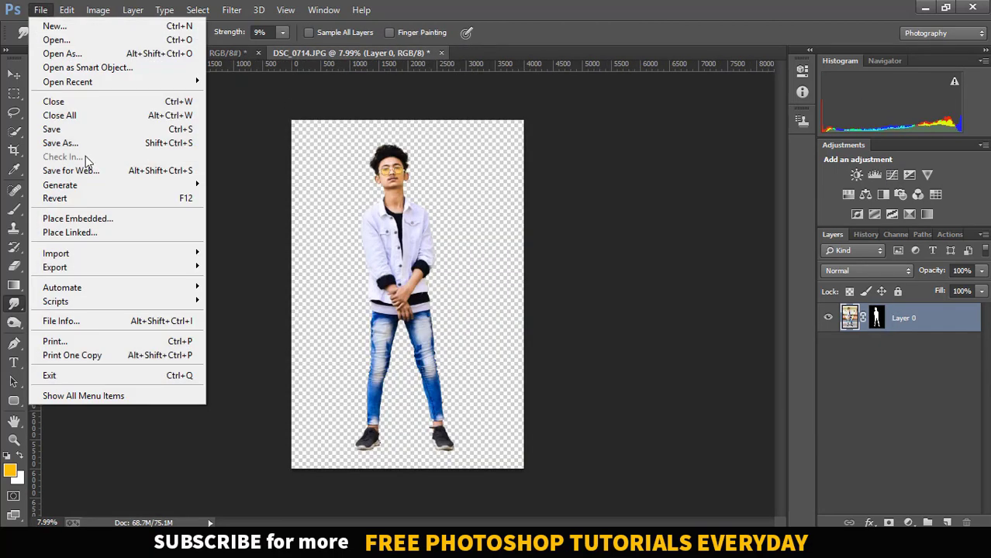
pyautogui.click(301, 53)
pyautogui.click(40, 10)
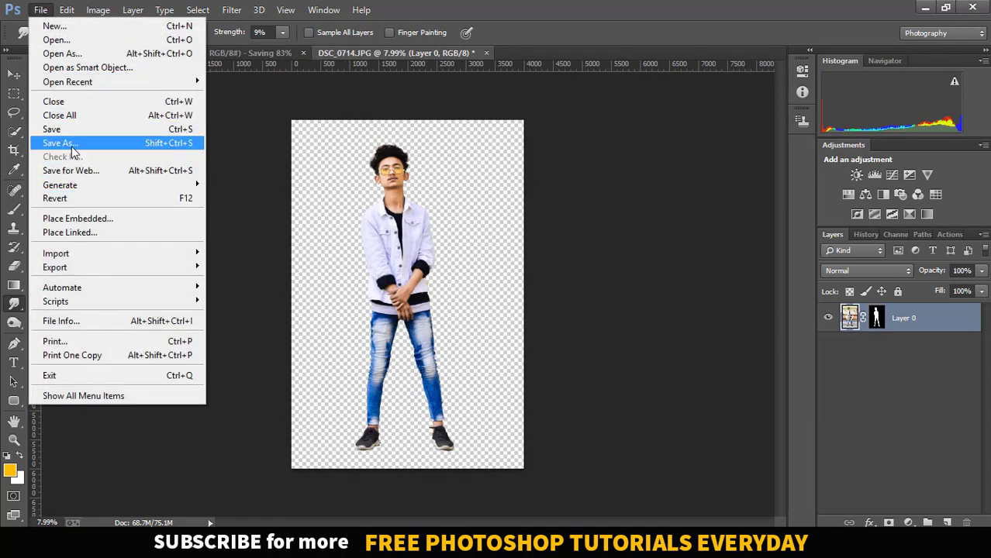
pyautogui.click(72, 144)
pyautogui.press('Escape')
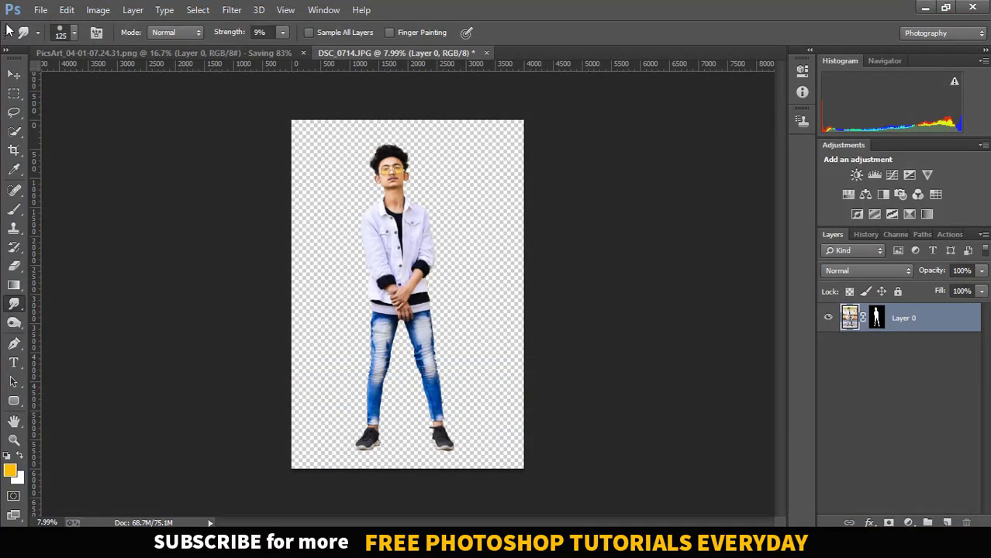
# Place the image PicsArt_04-01-07.24.31 as an embedded layer and move it below the cut-out portrait layer
pyautogui.click(41, 9)
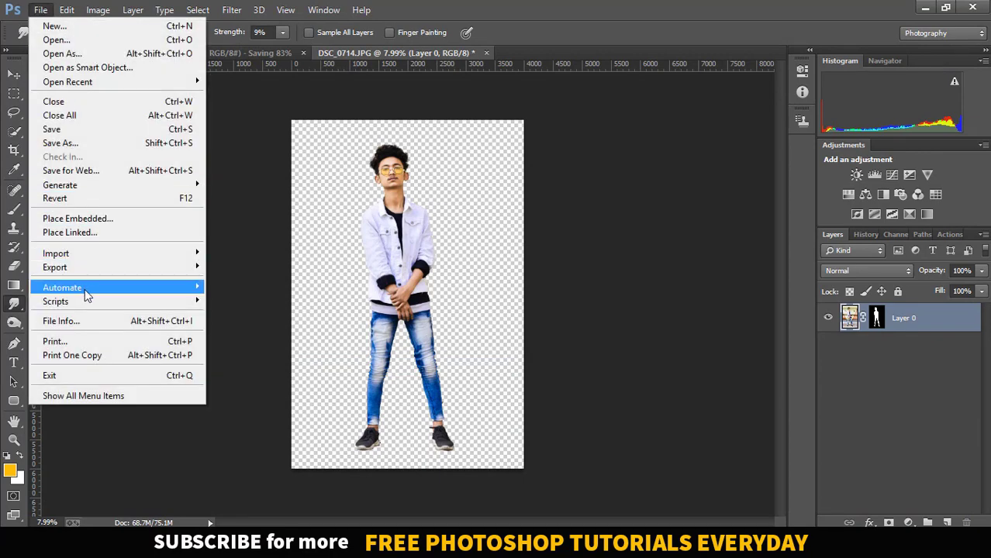
pyautogui.click(77, 219)
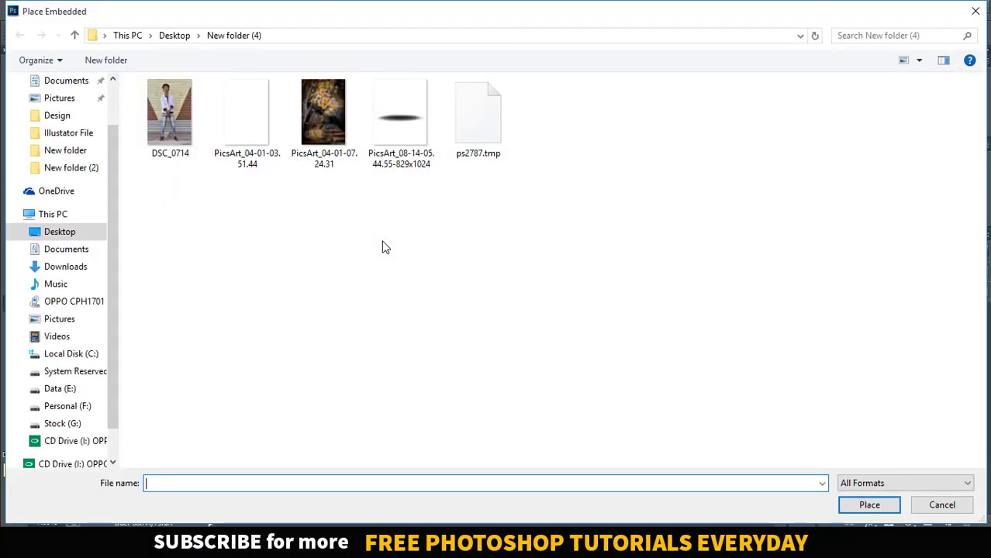
pyautogui.click(329, 155)
pyautogui.click(869, 506)
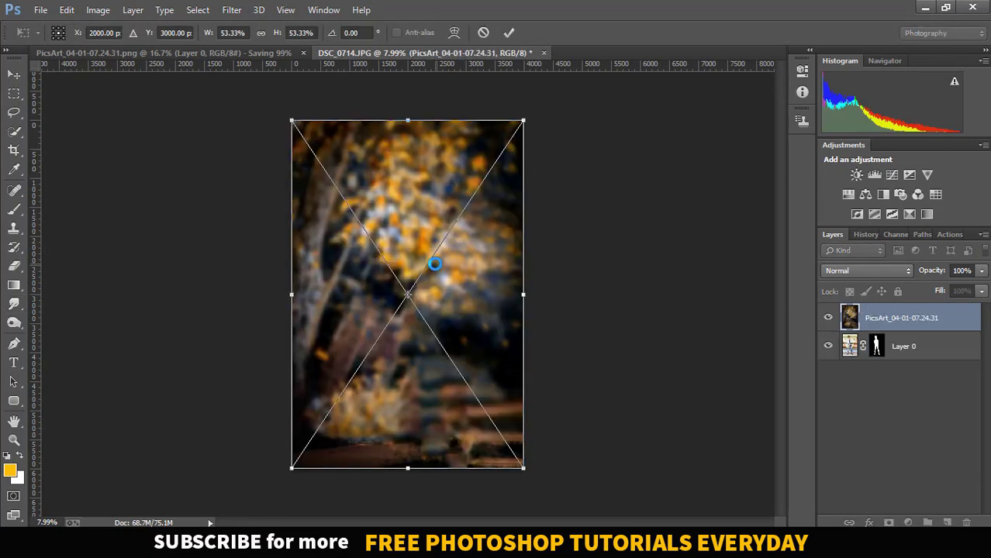
pyautogui.click(509, 38)
pyautogui.hotkey('shift', 'r')
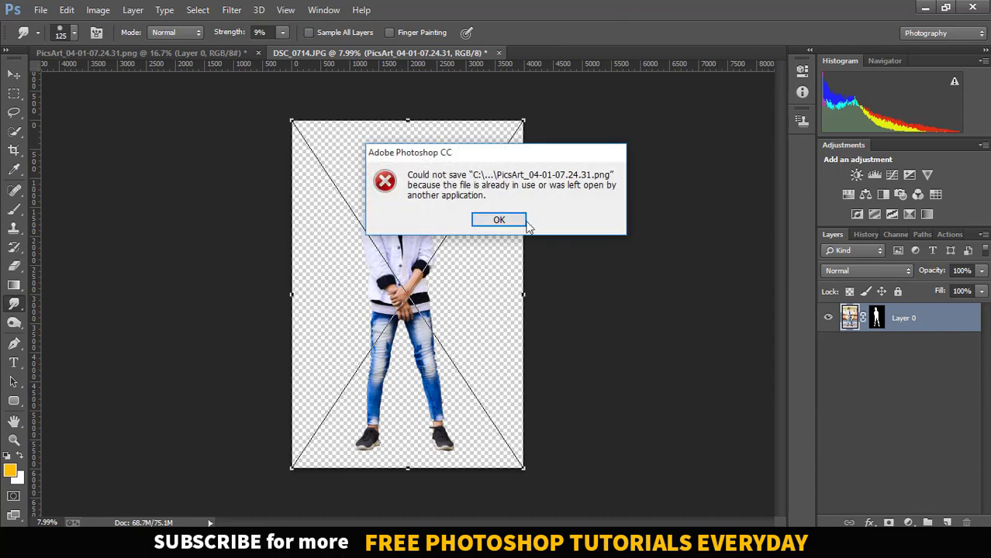
pyautogui.click(498, 220)
pyautogui.moveTo(886, 327); pyautogui.dragTo(885, 358)
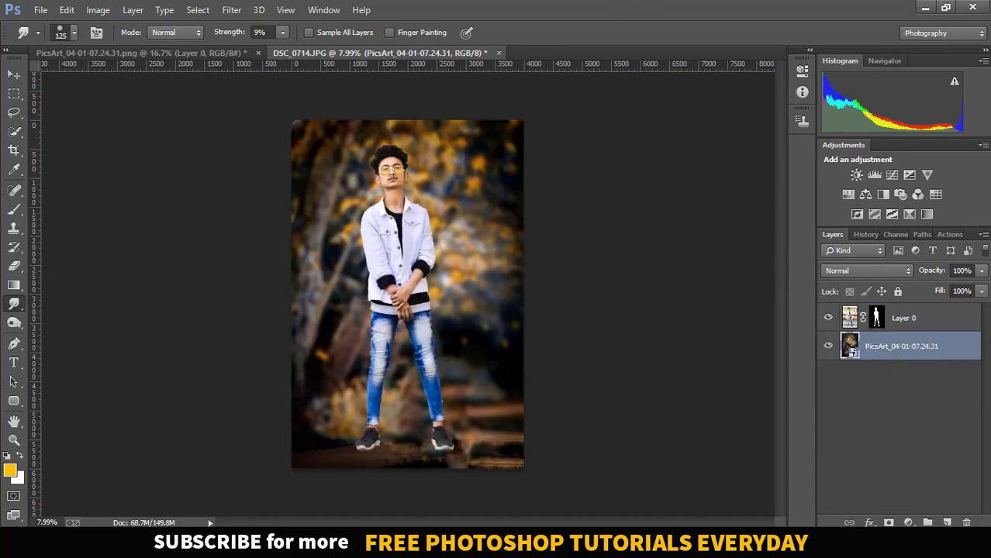
# Scale the portrait layer down proportionally and position the person lower on the autumn background
pyautogui.press('v')
pyautogui.hotkey('ctrl', '+')
pyautogui.click(854, 321)
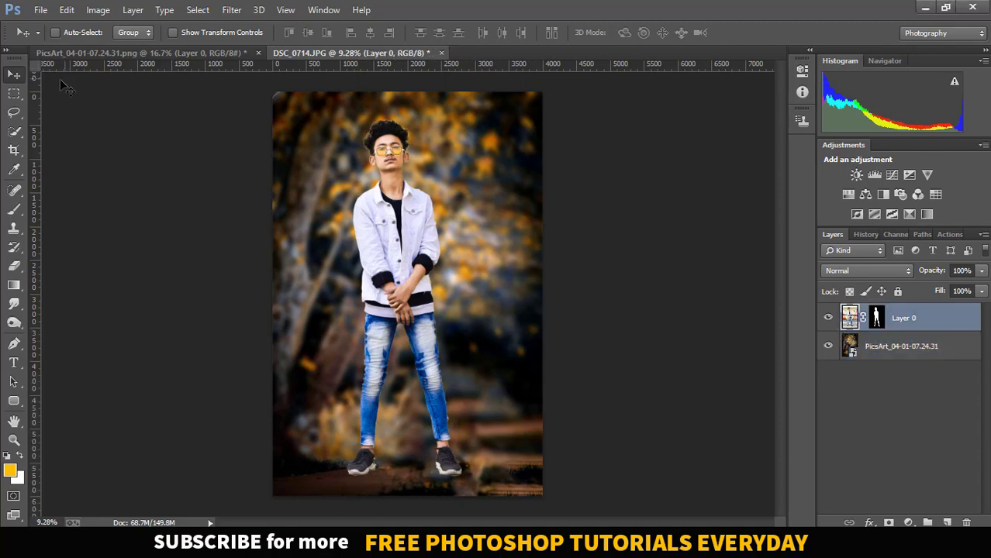
pyautogui.click(194, 34)
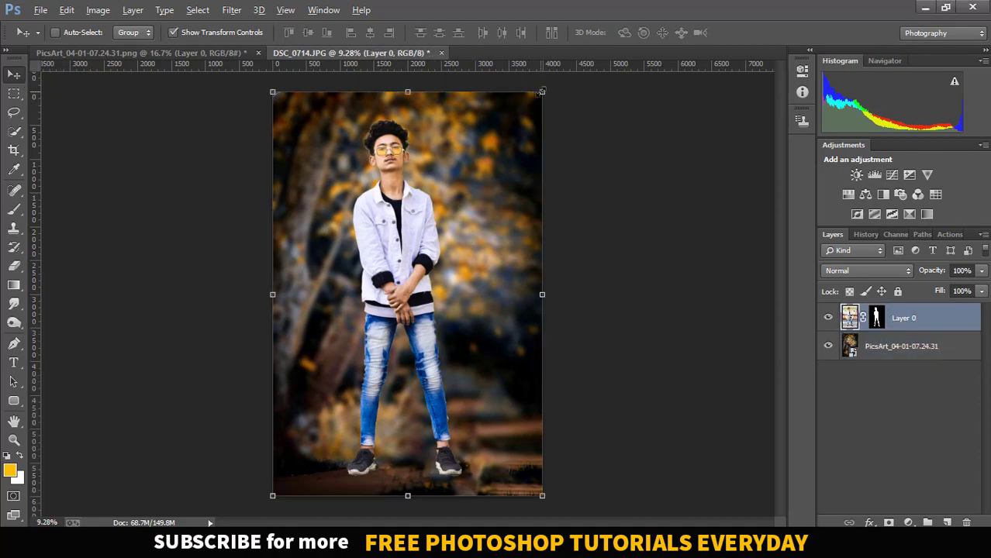
pyautogui.moveTo(541, 91); pyautogui.dragTo(519, 124)
pyautogui.moveTo(397, 237); pyautogui.dragTo(411, 271)
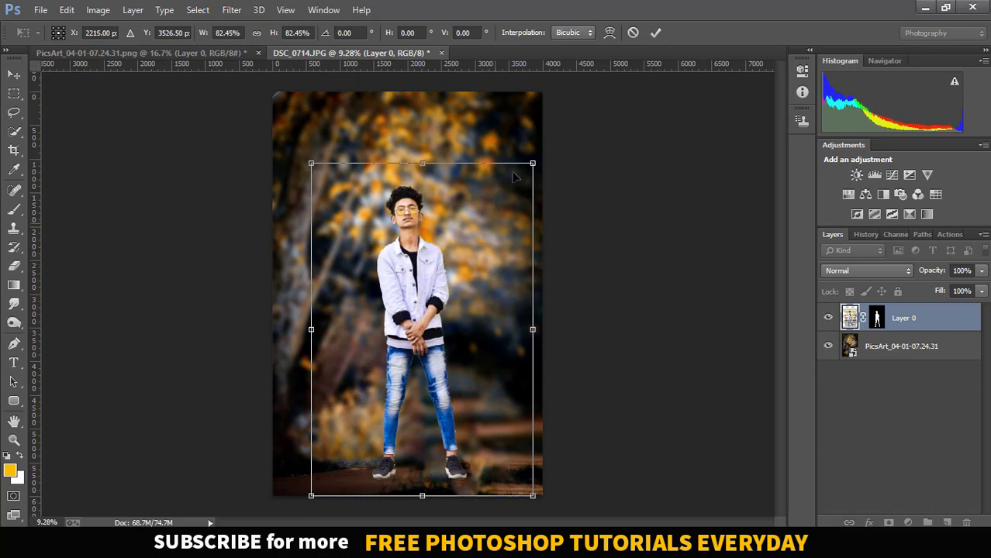
pyautogui.moveTo(533, 163); pyautogui.dragTo(543, 149)
pyautogui.moveTo(396, 256)
pyautogui.mouseDown()
pyautogui.moveTo(407, 233)
pyautogui.moveTo(396, 241)
pyautogui.mouseUp()
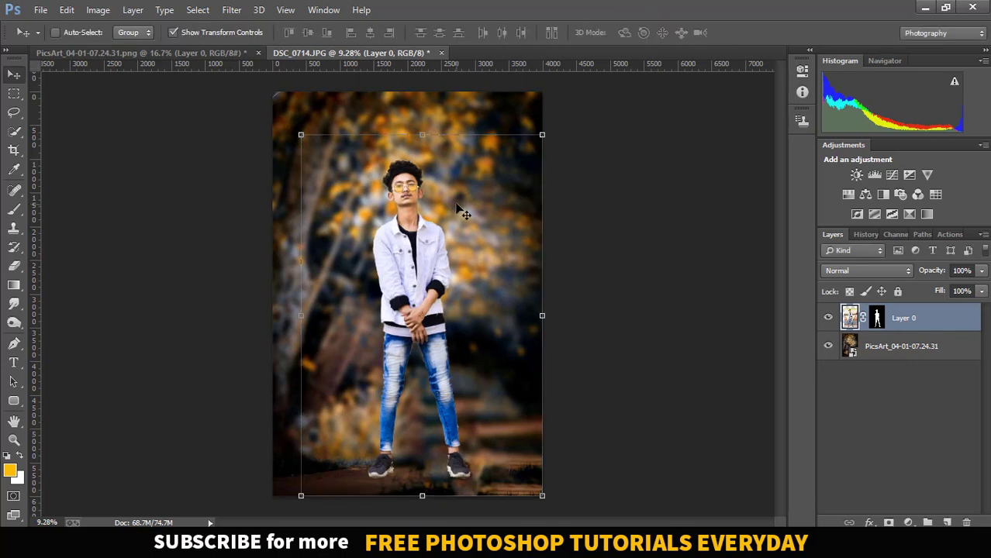
# Move the person slightly up and left, and enlarge the portrait layer a little so the shoes rest on the ground
pyautogui.click(174, 33)
pyautogui.moveTo(429, 292); pyautogui.dragTo(421, 285)
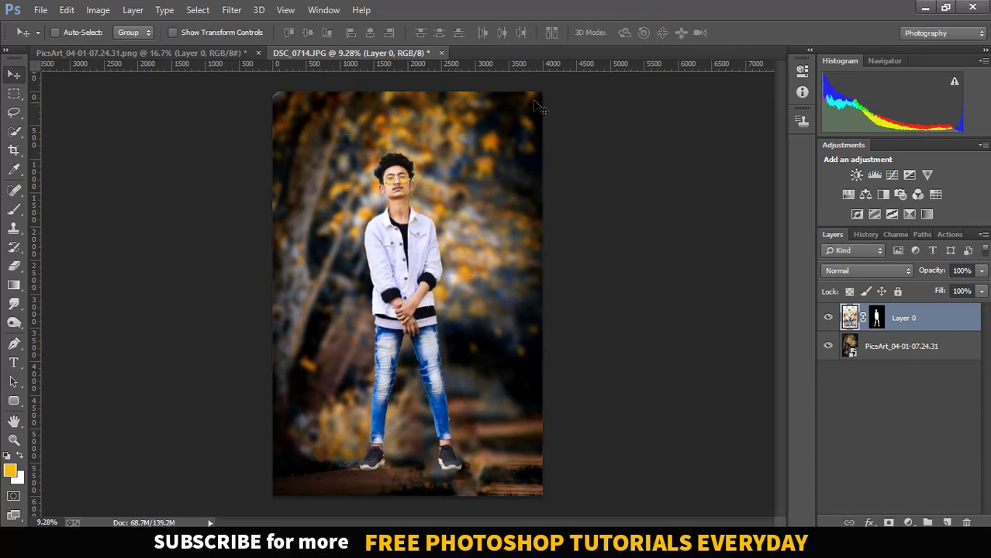
pyautogui.click(256, 31)
pyautogui.moveTo(528, 138); pyautogui.dragTo(541, 116)
pyautogui.moveTo(415, 243); pyautogui.dragTo(415, 239)
pyautogui.click(659, 35)
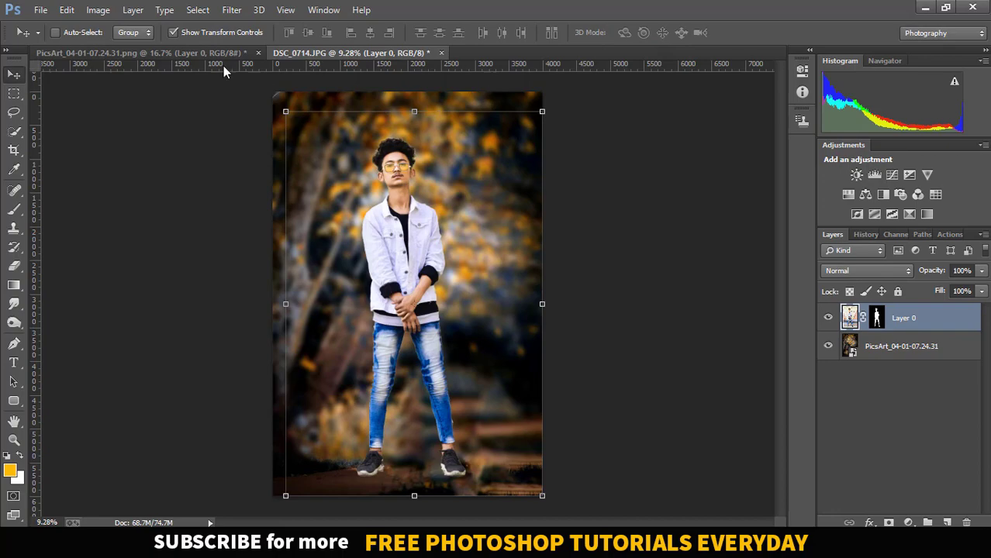
pyautogui.click(173, 31)
# Place the shadow image PicsArt_08-14-05.44.55-829x1024 as an embedded layer above the portrait
pyautogui.click(39, 11)
pyautogui.click(66, 214)
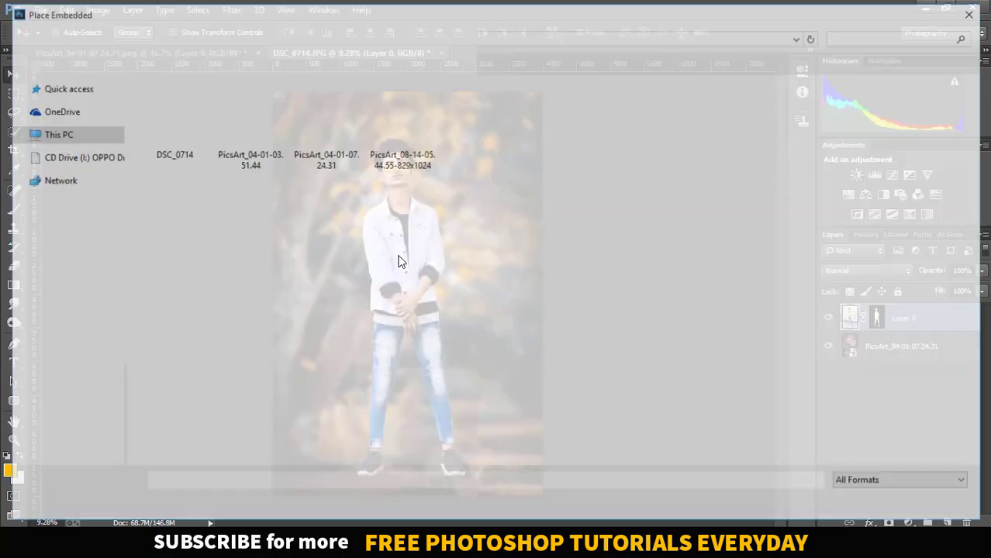
pyautogui.click(401, 120)
pyautogui.click(869, 508)
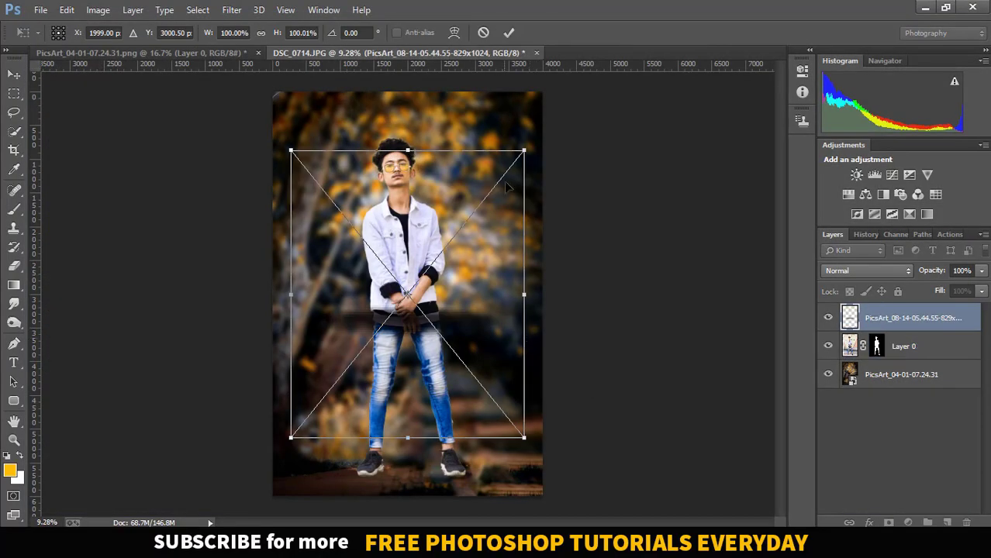
# Shrink the placed shadow image and move it down to the person's shoes
pyautogui.moveTo(524, 151); pyautogui.dragTo(458, 190)
pyautogui.click(508, 32)
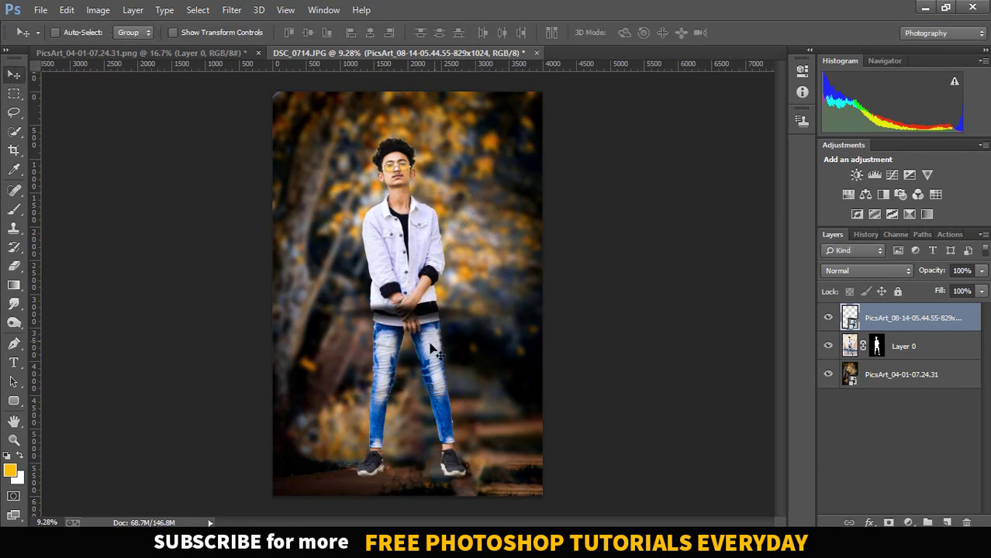
pyautogui.moveTo(436, 362); pyautogui.dragTo(466, 480)
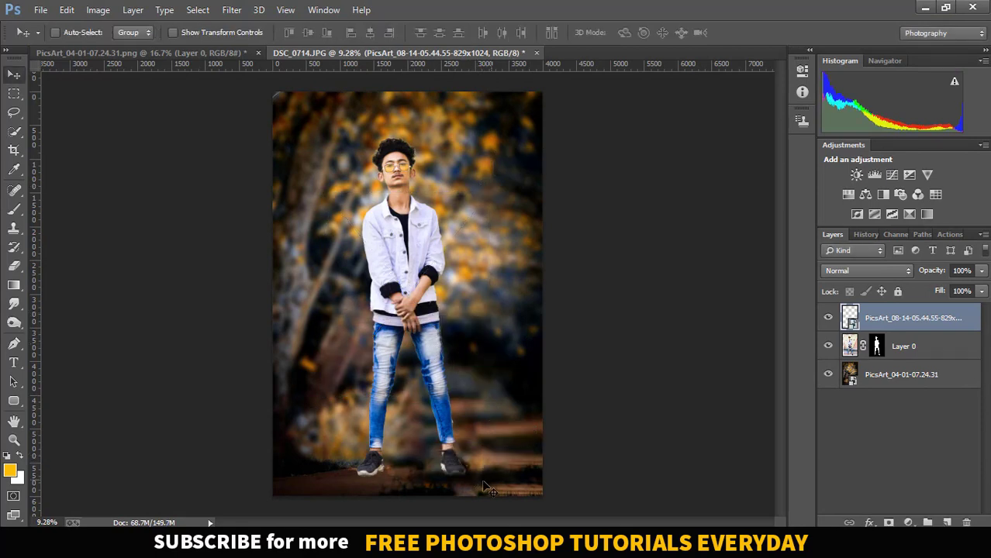
# Shrink the shadow layer slightly and nudge it into place under the shoe on the image's right side
pyautogui.click(173, 32)
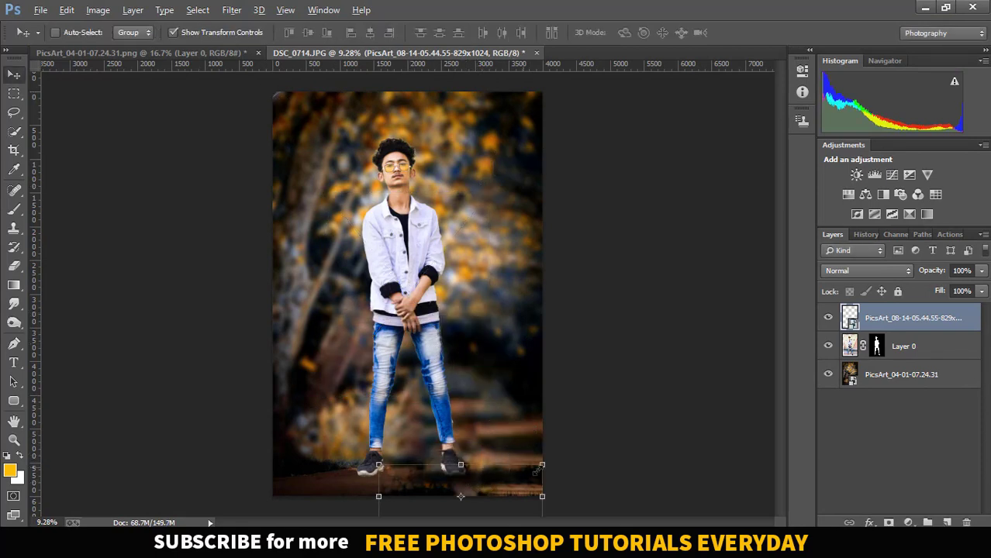
pyautogui.moveTo(538, 470); pyautogui.dragTo(542, 361)
pyautogui.click(483, 31)
pyautogui.scroll(1, 535, 241)
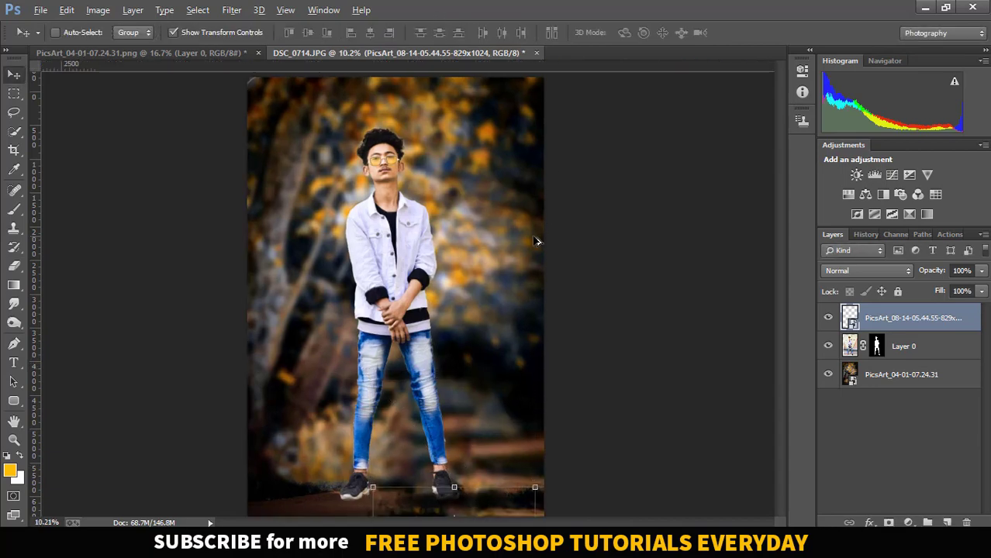
pyautogui.scroll(1, 535, 241)
pyautogui.scroll(-5, 446, 345)
pyautogui.moveTo(446, 345); pyautogui.dragTo(443, 338)
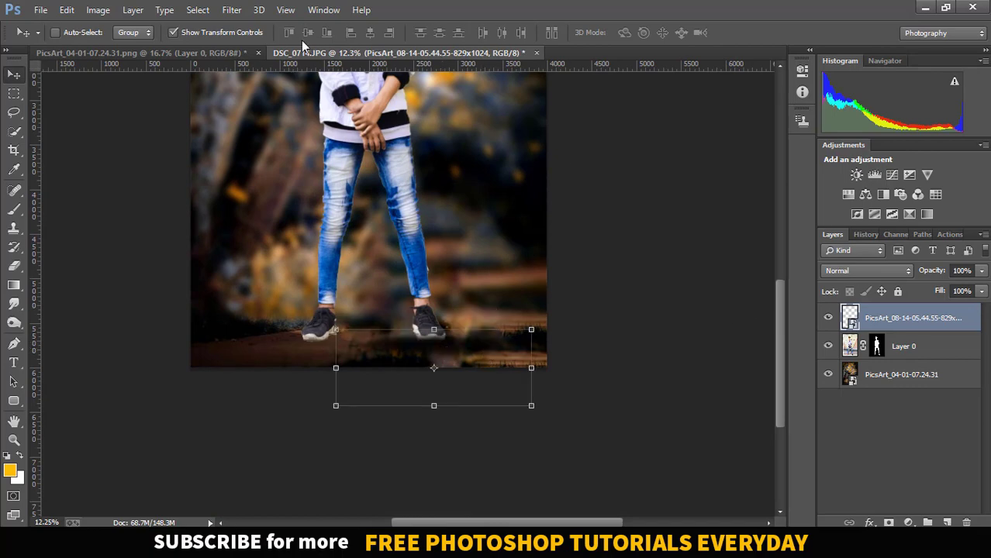
pyautogui.click(189, 35)
# Duplicate the shadow layer within DSC_0714.JPG and move the copy under the person's other shoe
pyautogui.rightClick(944, 324)
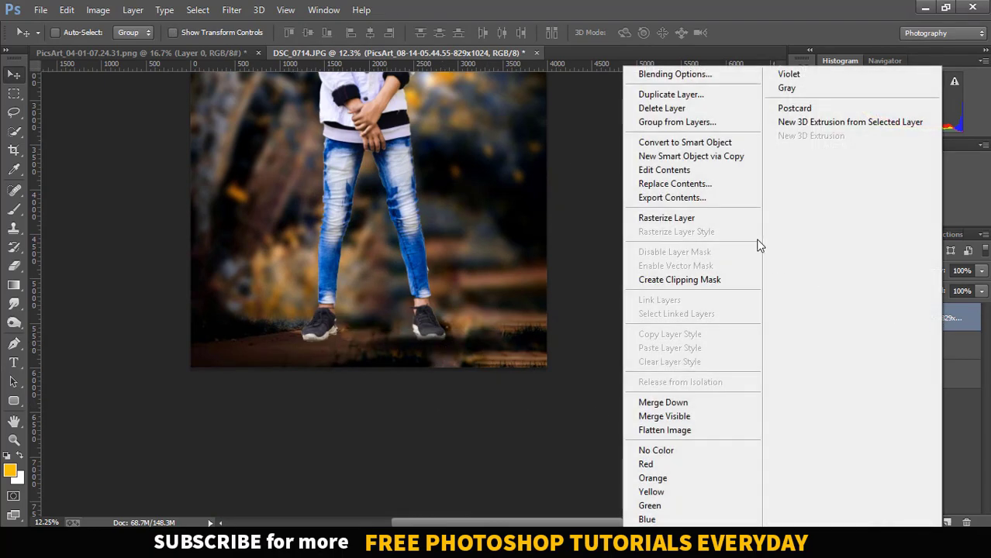
pyautogui.click(673, 95)
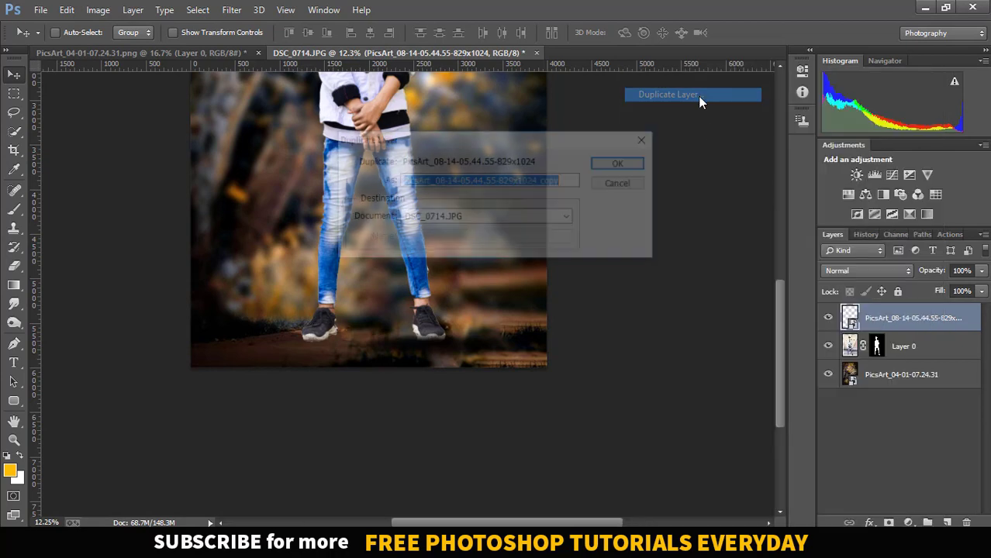
pyautogui.click(629, 168)
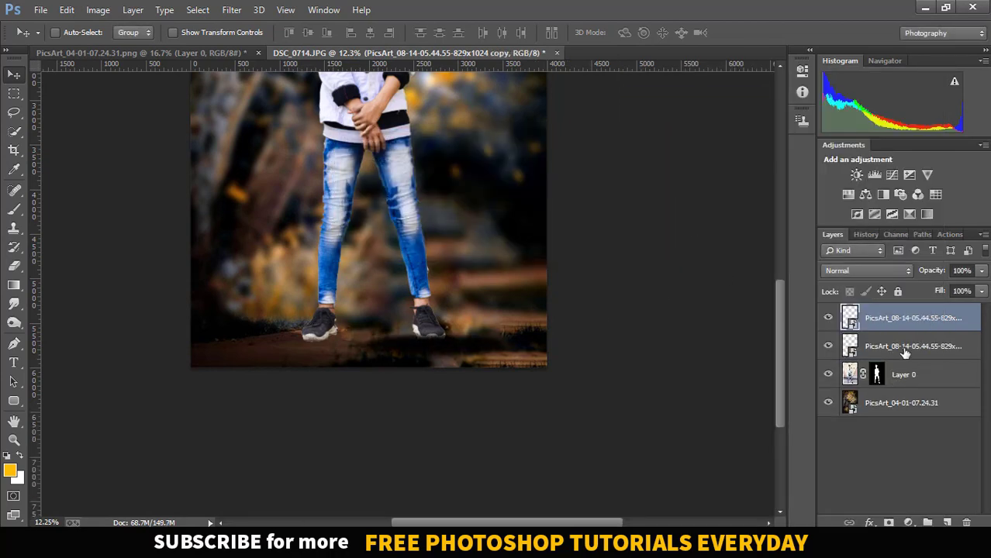
pyautogui.moveTo(446, 351)
pyautogui.mouseDown()
pyautogui.moveTo(330, 344)
pyautogui.moveTo(438, 353)
pyautogui.mouseUp()
# Move both shadow layers below the portrait Layer 0 in the layer order
pyautogui.moveTo(906, 333); pyautogui.dragTo(909, 388)
pyautogui.moveTo(884, 328); pyautogui.dragTo(896, 351)
pyautogui.hotkey('ctrl', '0')
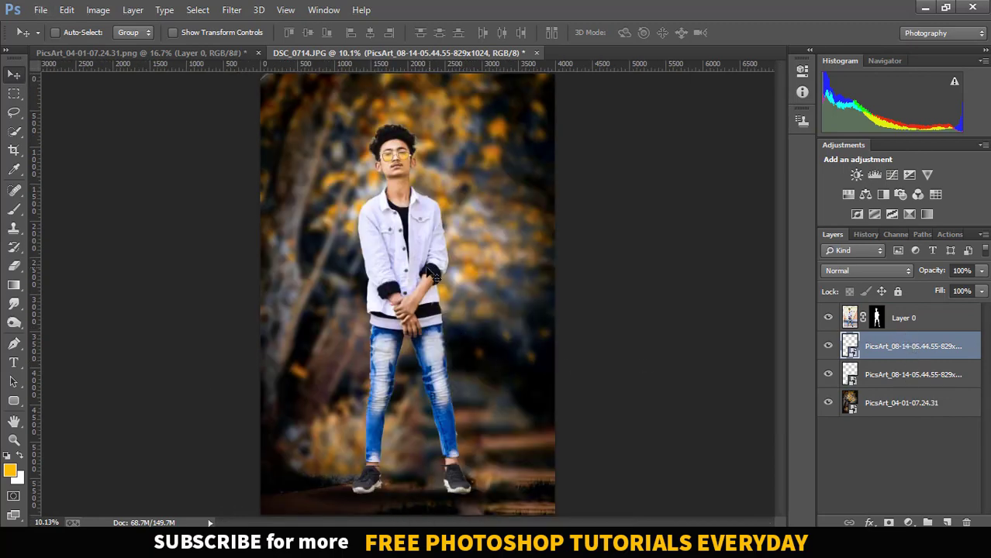
# Resize the copied shadow under the left-side shoe to about 52% width and 55% height
pyautogui.click(235, 36)
pyautogui.click(883, 375)
pyautogui.moveTo(446, 484); pyautogui.dragTo(436, 390)
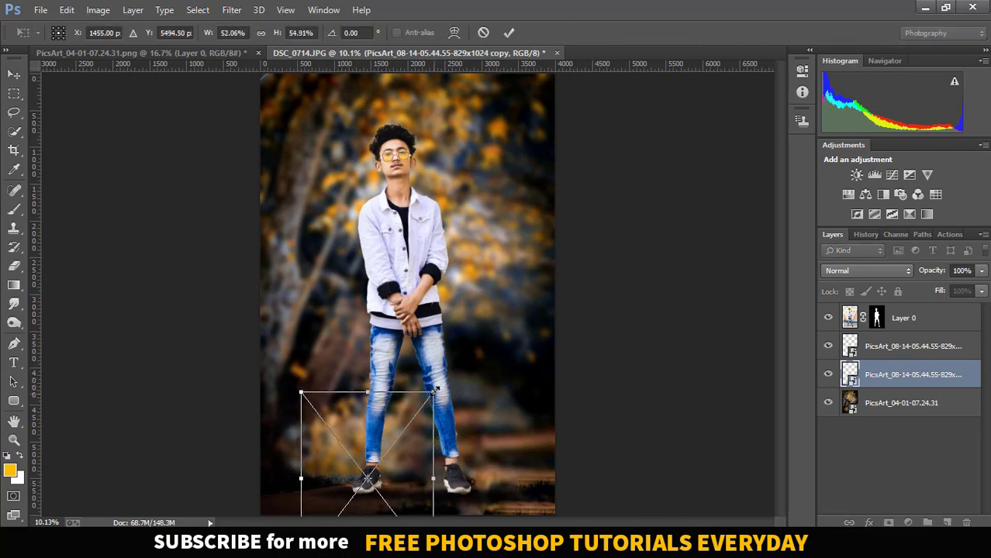
pyautogui.click(505, 34)
# Resize the original shadow under the right-side shoe to about 42% width and 58% height
pyautogui.click(896, 349)
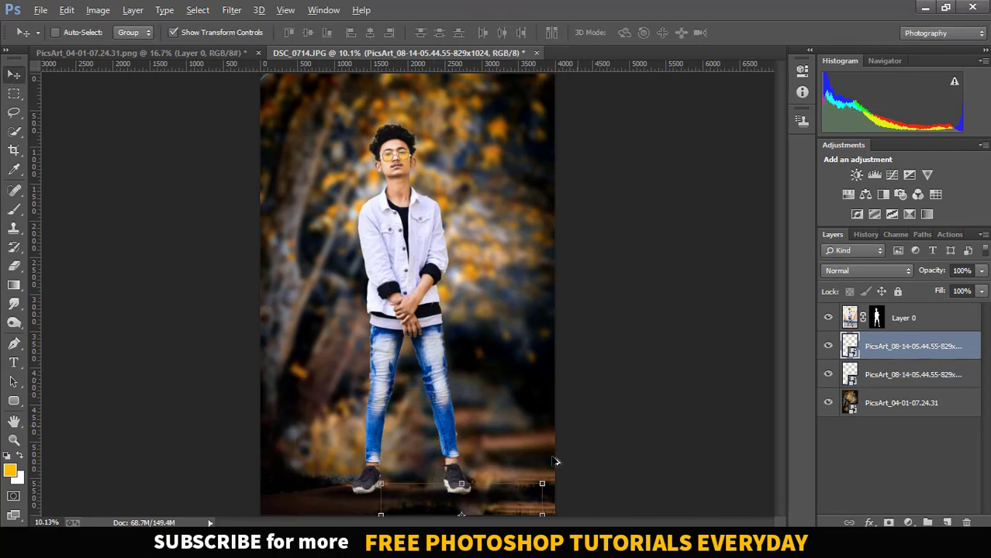
pyautogui.moveTo(546, 482); pyautogui.dragTo(523, 485)
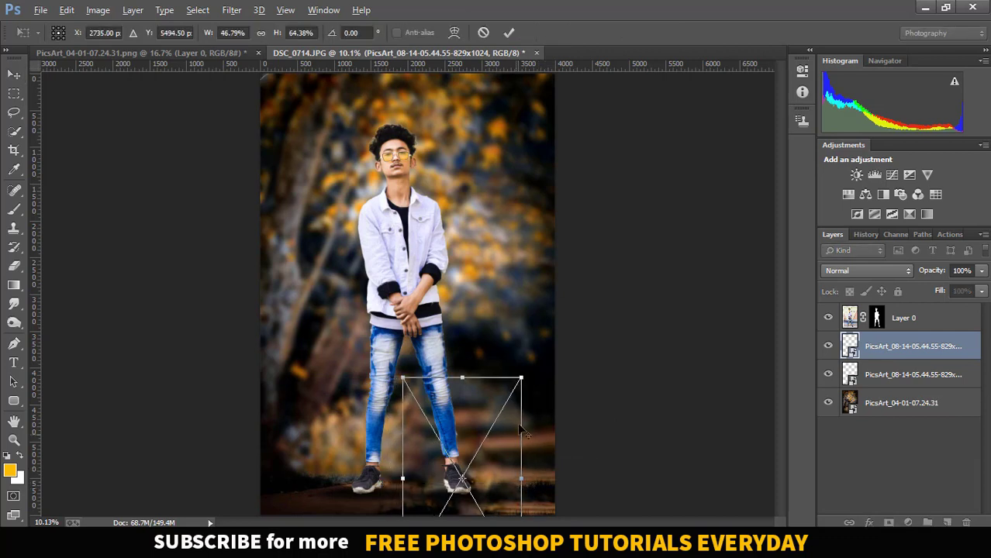
pyautogui.moveTo(523, 376); pyautogui.dragTo(517, 383)
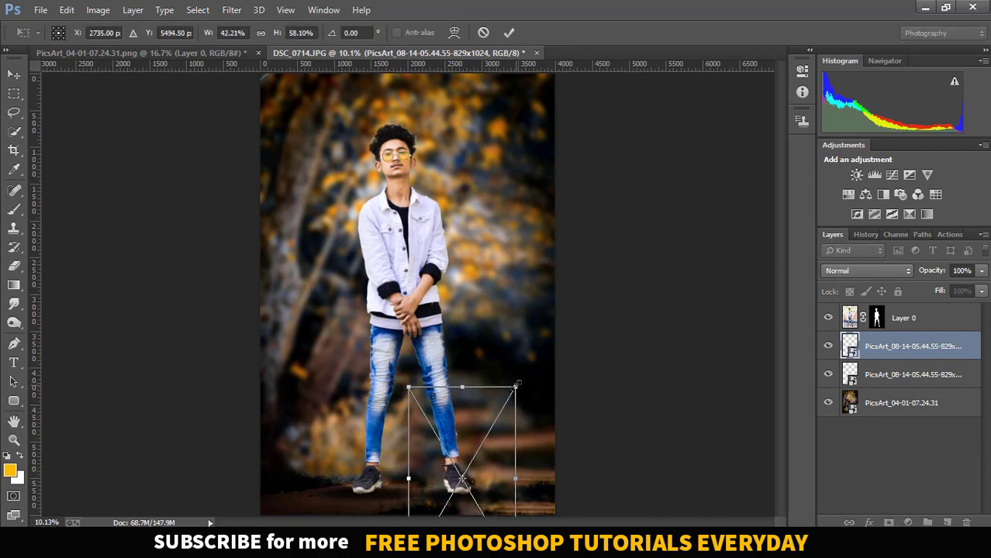
pyautogui.click(509, 33)
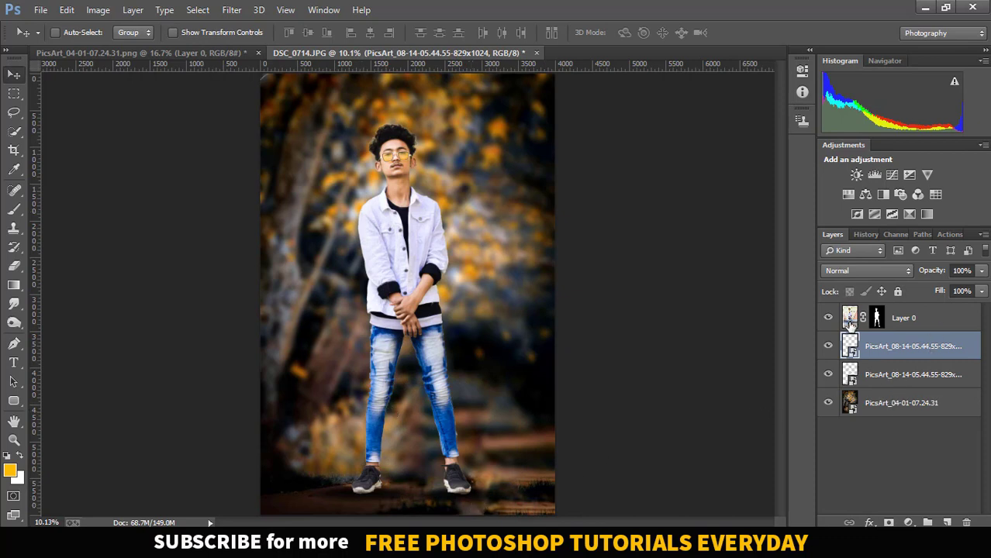
# Set up the Smudge tool on Layer 0's head area with a 76 px brush and 75% strength
pyautogui.click(851, 325)
pyautogui.scroll(3, 387, 341)
pyautogui.moveTo(486, 280); pyautogui.dragTo(411, 388)
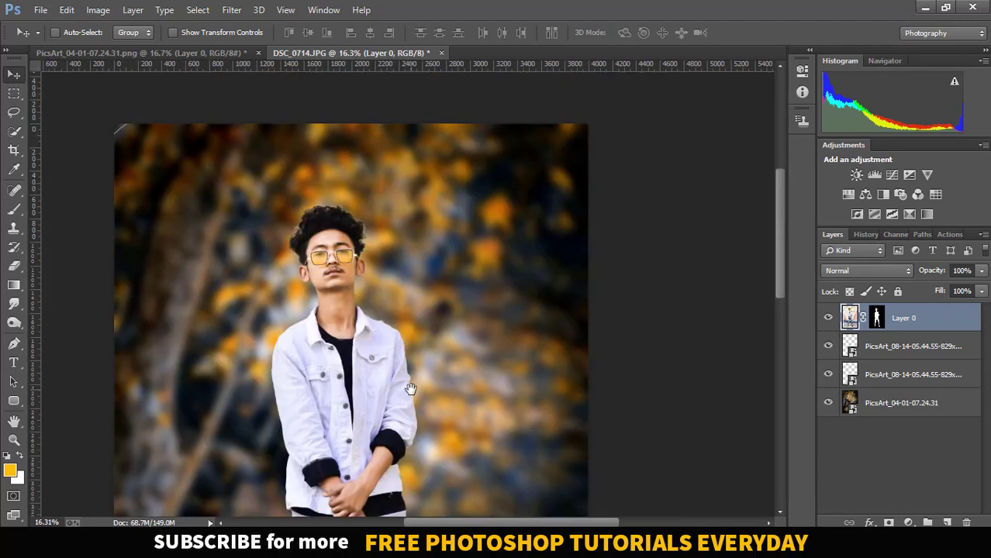
pyautogui.scroll(4, 412, 388)
pyautogui.scroll(2, 414, 258)
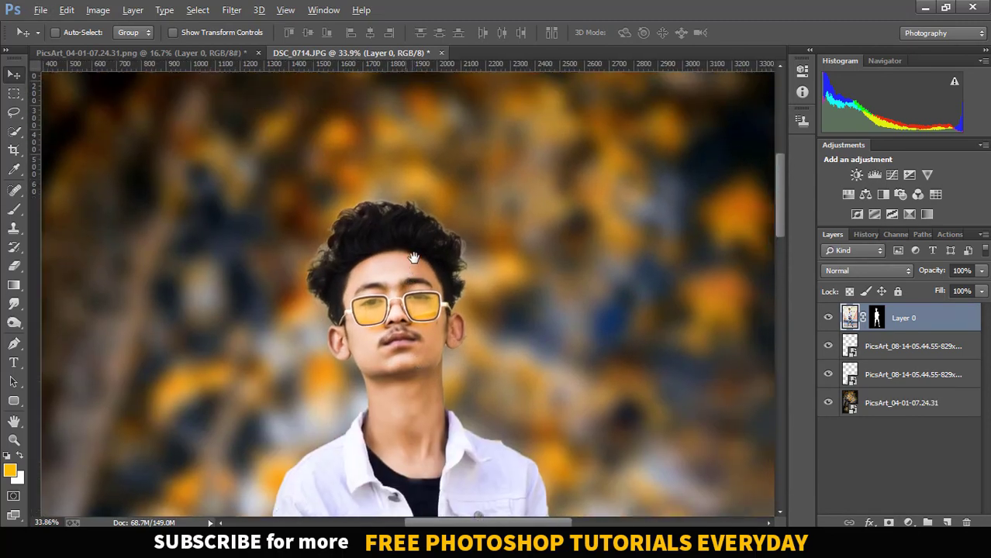
pyautogui.click(13, 304)
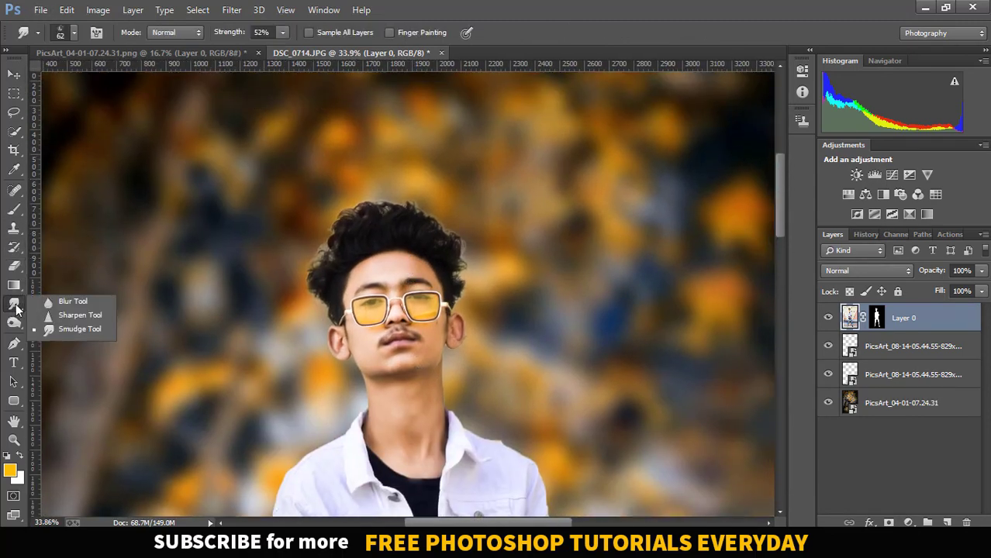
pyautogui.click(62, 329)
pyautogui.rightClick(434, 216)
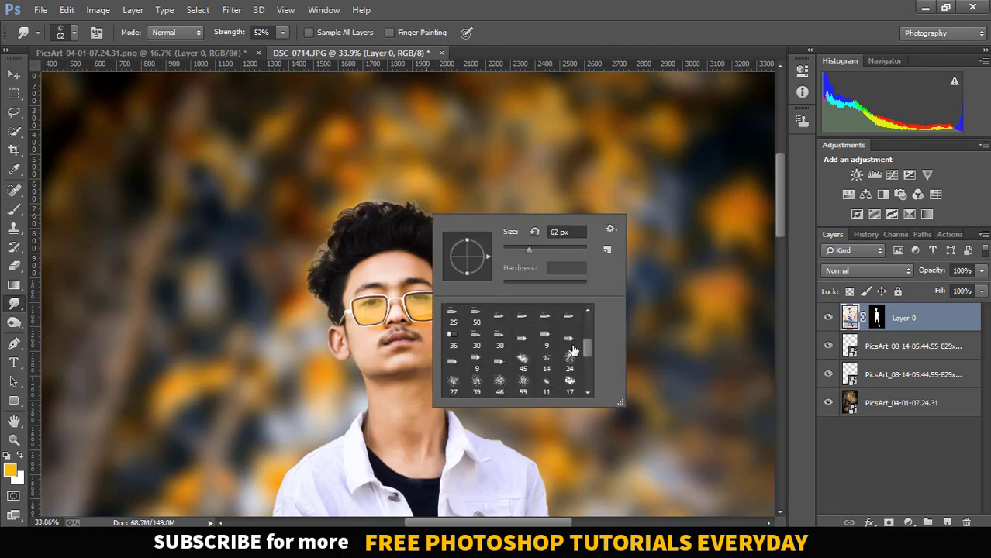
pyautogui.moveTo(536, 249); pyautogui.dragTo(534, 249)
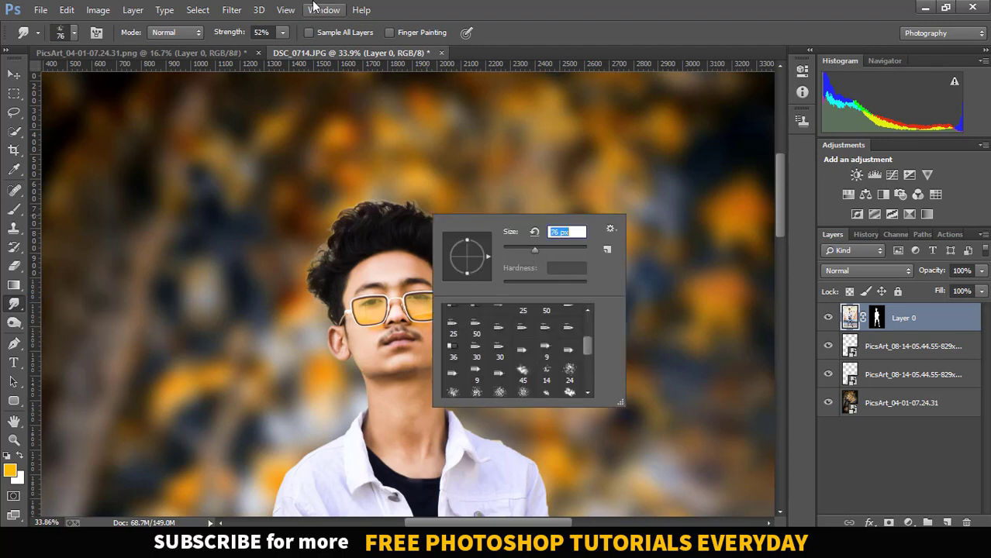
pyautogui.click(283, 33)
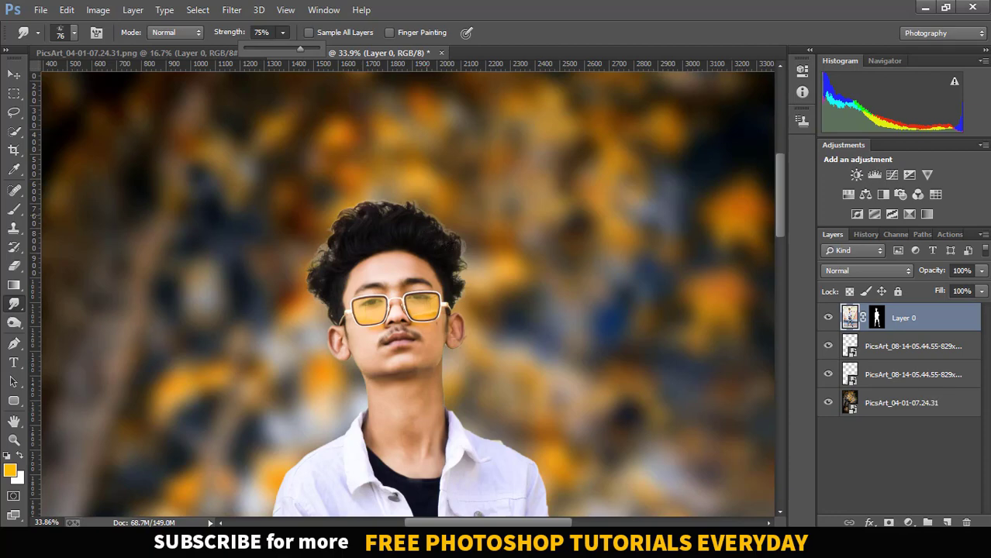
pyautogui.press('Return')
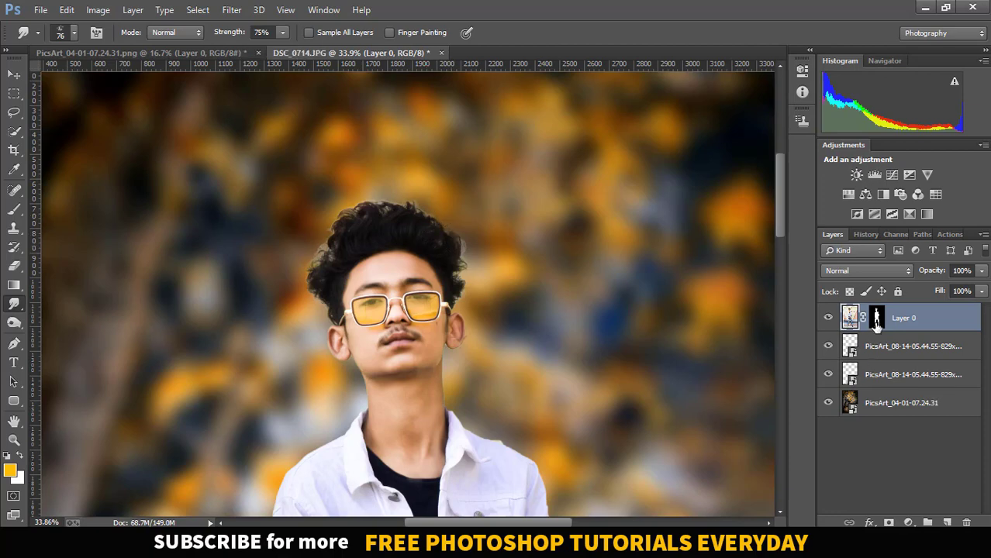
# Accept Refine Mask with its default settings on Layer 0's mask and apply the layer mask permanently
pyautogui.rightClick(850, 318)
pyautogui.press('Escape')
pyautogui.click(877, 318)
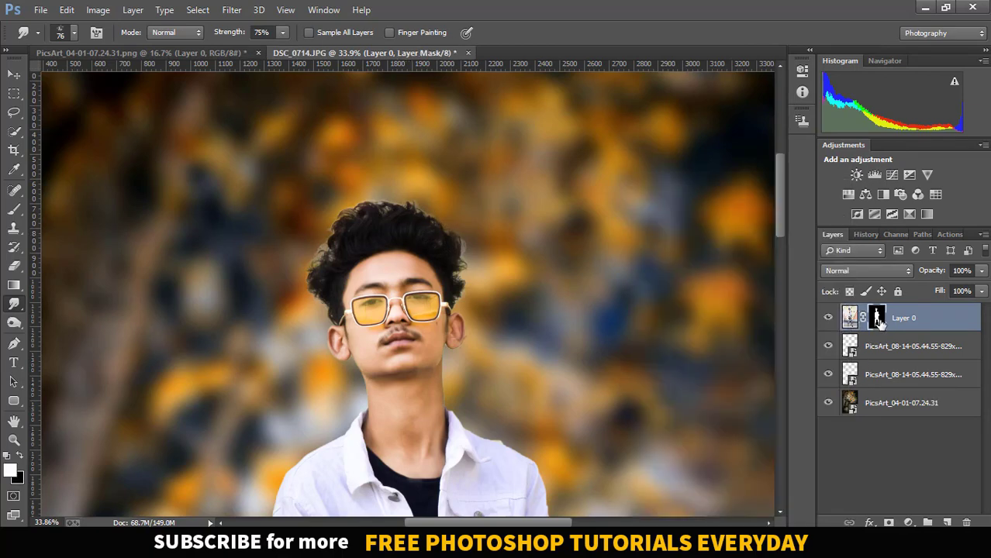
pyautogui.rightClick(877, 318)
pyautogui.click(853, 441)
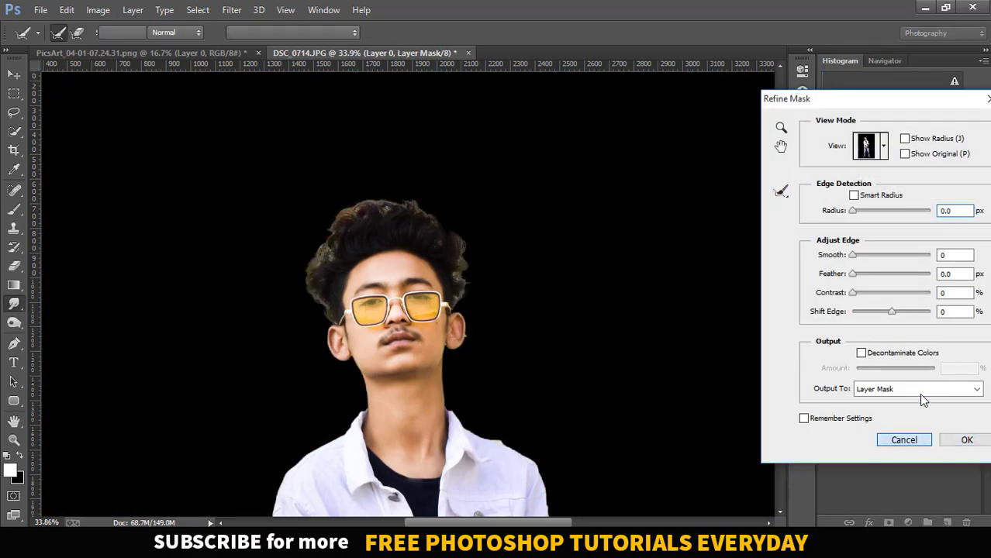
pyautogui.click(965, 439)
pyautogui.rightClick(877, 321)
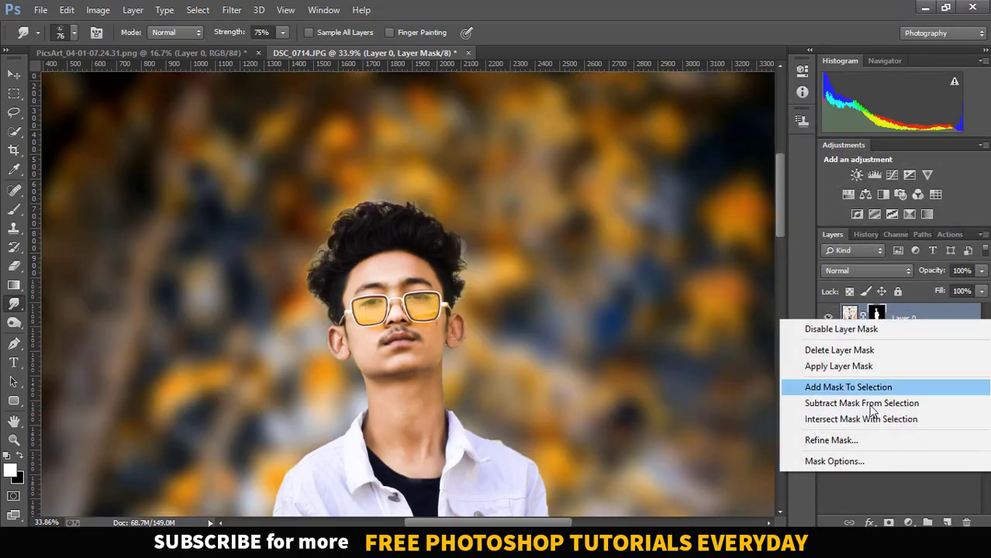
pyautogui.click(868, 364)
# Smudge the hair outward along its outline on Layer 0, using 81% and 60% strength
pyautogui.moveTo(283, 32); pyautogui.dragTo(288, 45)
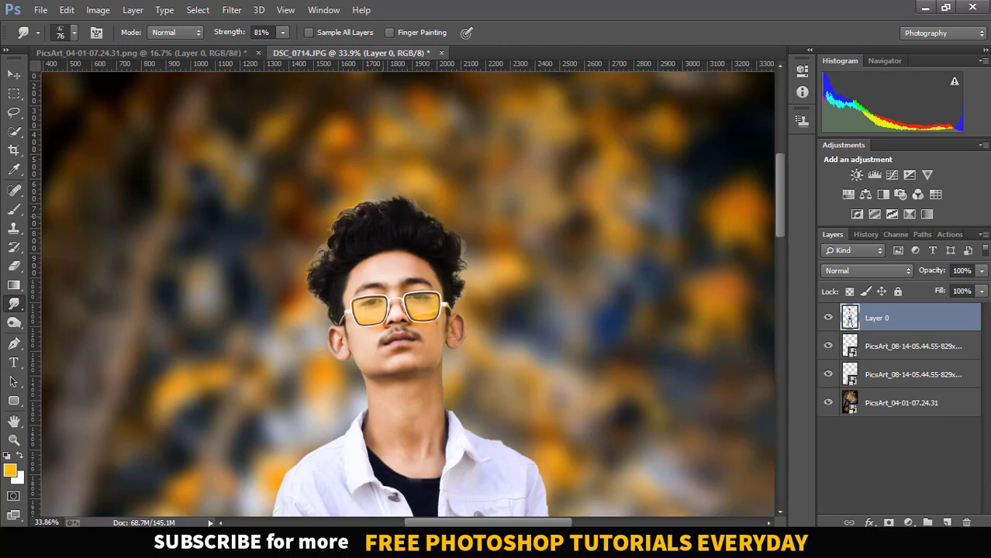
pyautogui.click(283, 32)
pyautogui.moveTo(267, 50); pyautogui.dragTo(266, 50)
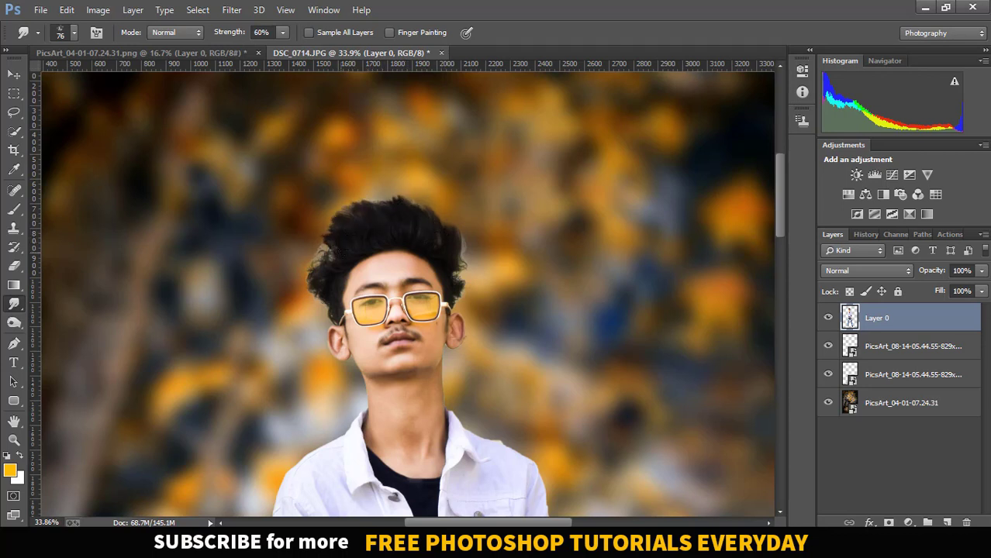
pyautogui.moveTo(327, 256); pyautogui.dragTo(299, 248)
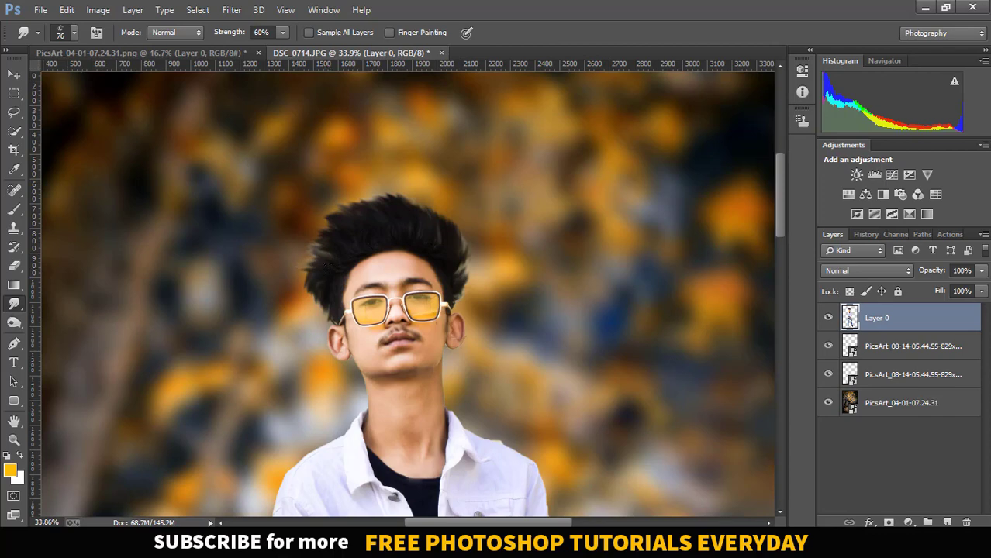
# Adjust the person's orange tones with the Camera Raw filter: luminance +5, hue +3 and a slight saturation change
pyautogui.scroll(-1, 468, 238)
pyautogui.scroll(-1, 468, 237)
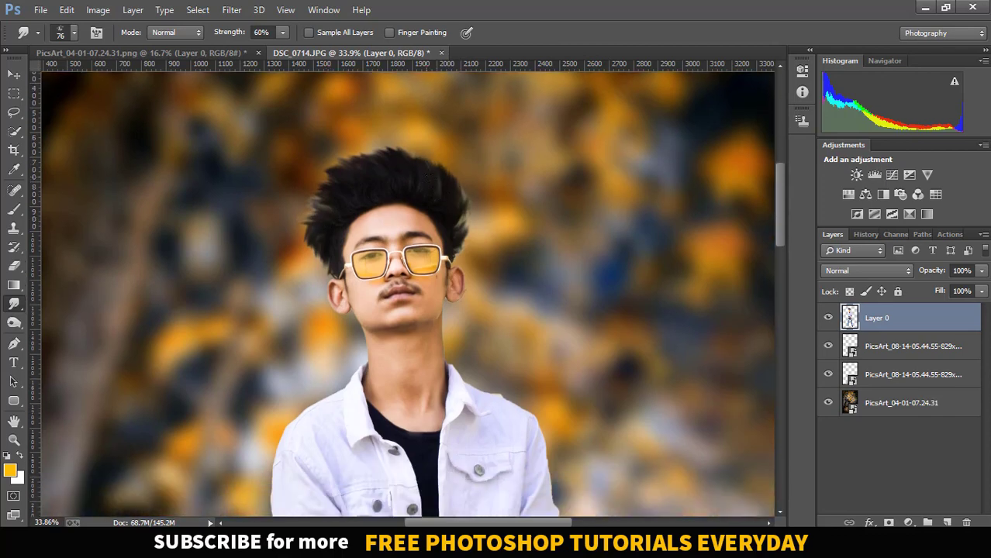
pyautogui.scroll(-5, 376, 276)
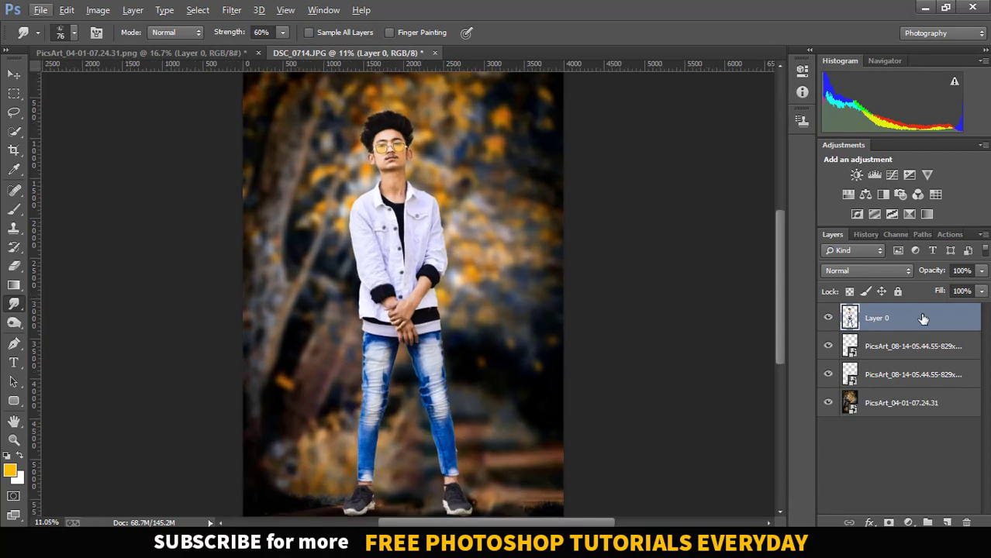
pyautogui.click(231, 10)
pyautogui.click(268, 94)
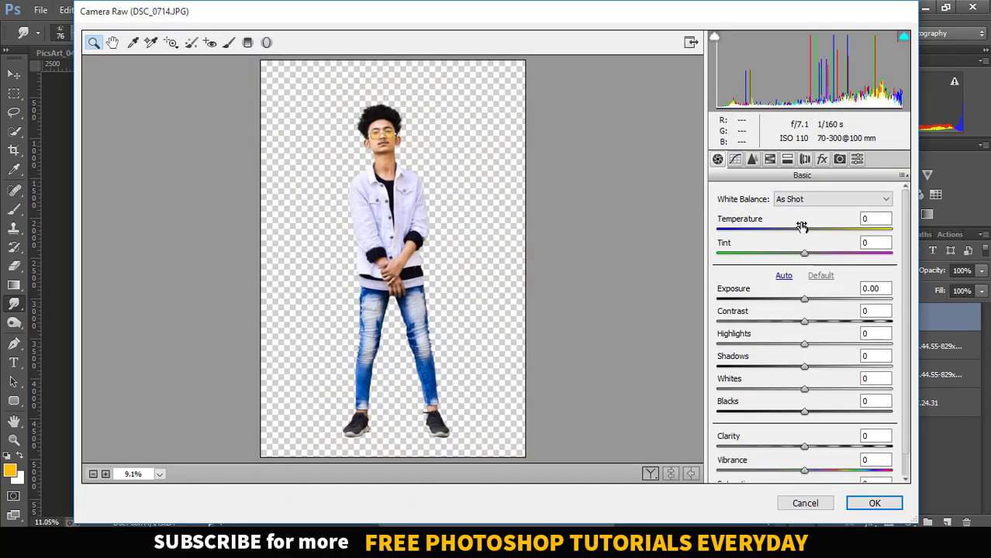
pyautogui.click(770, 159)
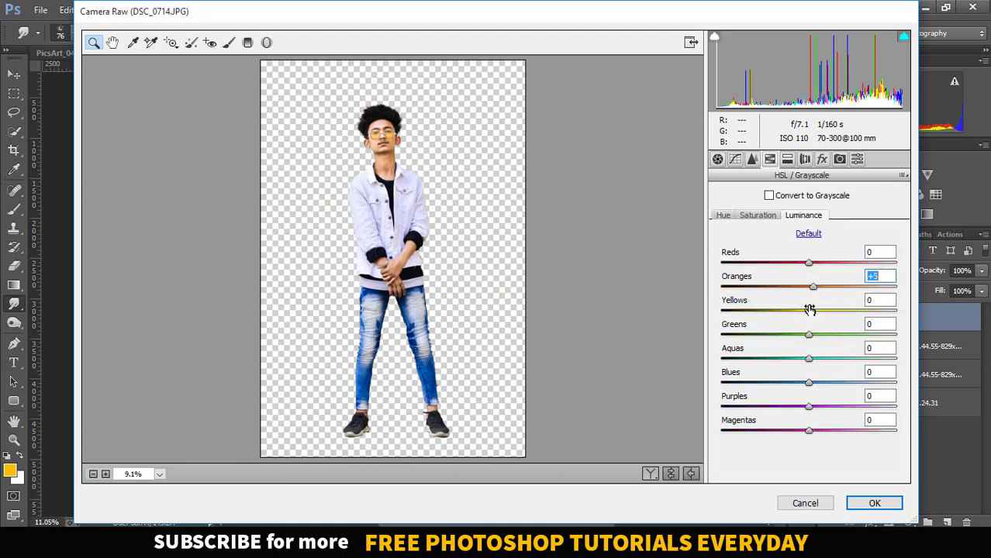
pyautogui.click(758, 215)
pyautogui.moveTo(810, 285); pyautogui.dragTo(812, 291)
pyautogui.click(809, 311)
pyautogui.click(723, 215)
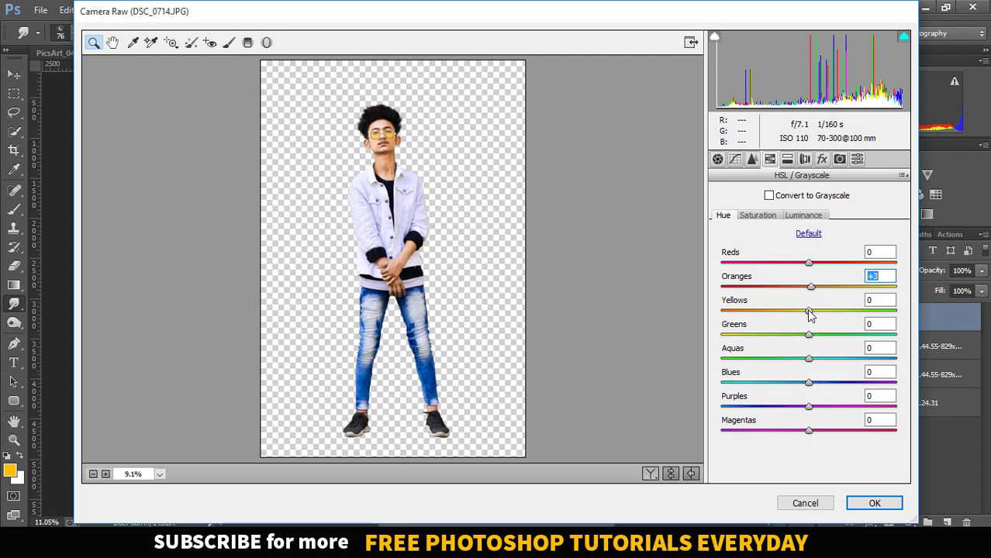
pyautogui.click(809, 311)
pyautogui.click(875, 504)
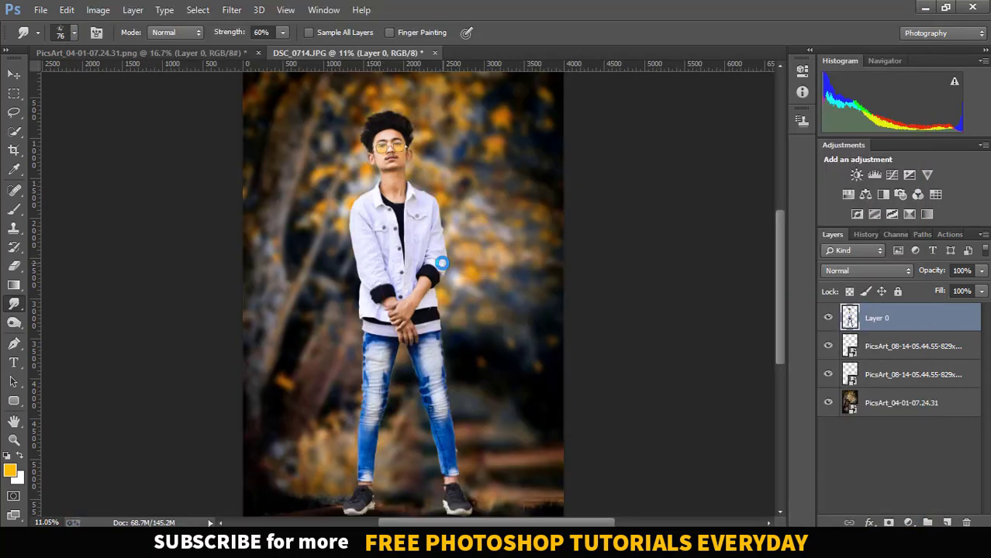
# Place PicsArt_04-01-03.51.44 as an embedded layer above the portrait and shift the white spiral left around the person
pyautogui.scroll(-1, 442, 263)
pyautogui.scroll(-2, 442, 263)
pyautogui.click(40, 9)
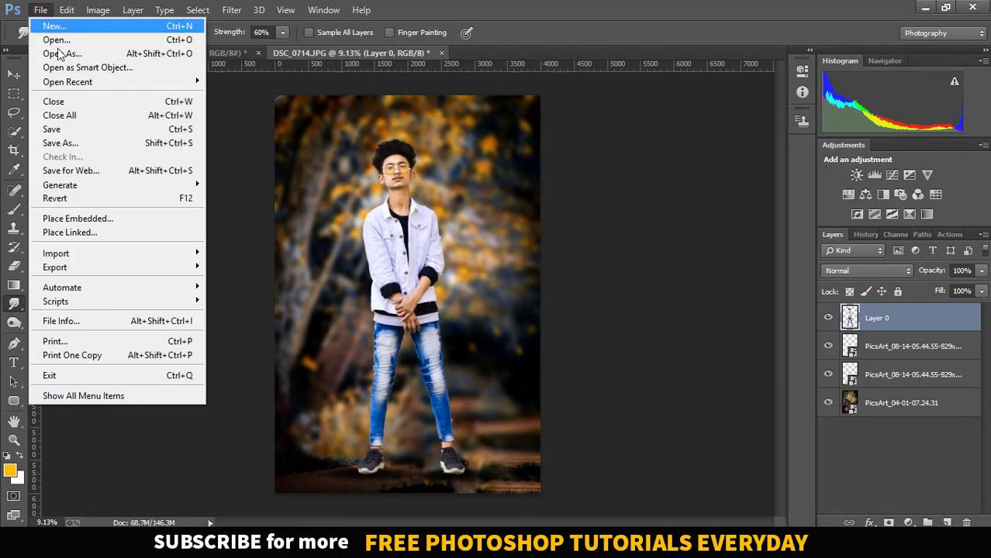
pyautogui.click(114, 220)
pyautogui.click(246, 112)
pyautogui.click(863, 505)
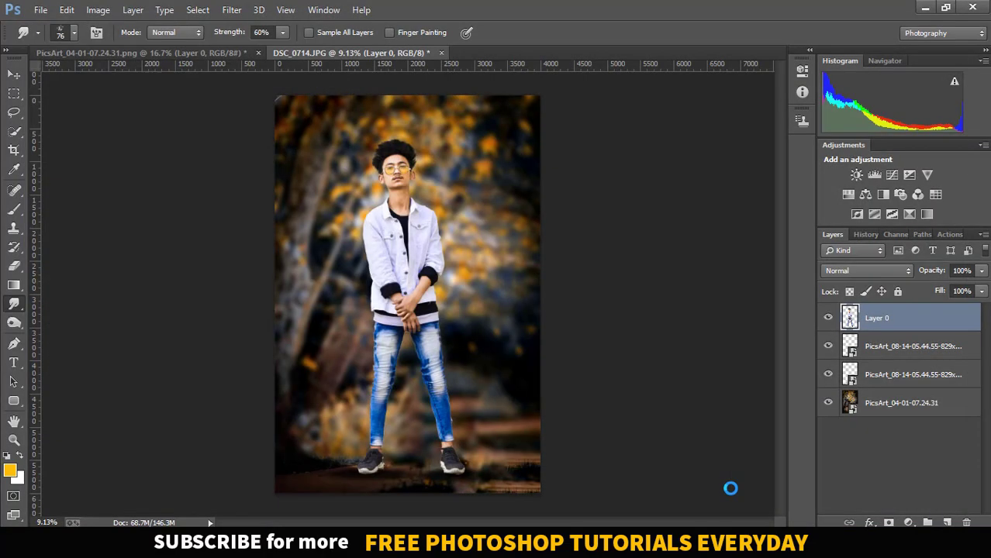
pyautogui.click(509, 33)
pyautogui.press('v')
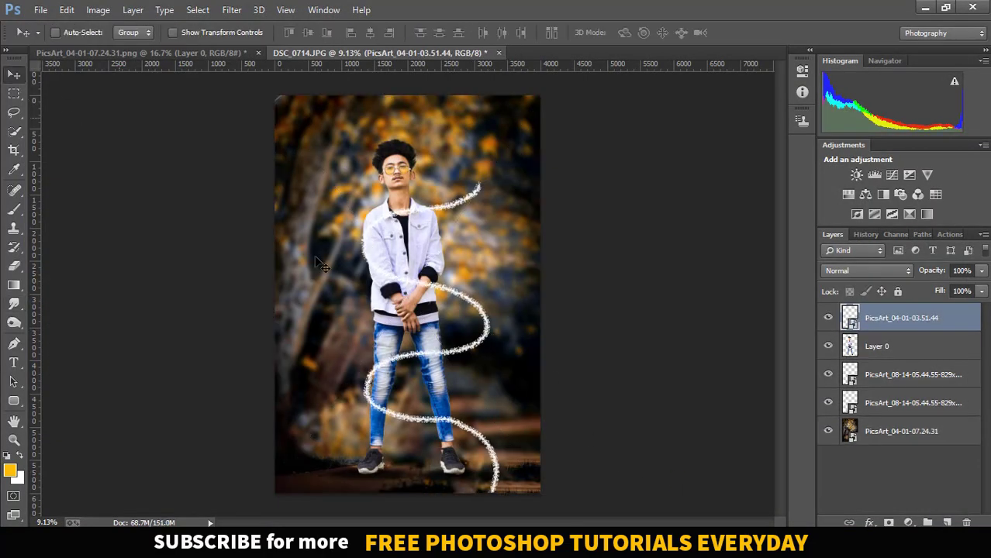
pyautogui.moveTo(490, 332)
pyautogui.mouseDown()
pyautogui.moveTo(486, 312)
pyautogui.moveTo(467, 314)
pyautogui.moveTo(475, 335)
pyautogui.mouseUp()
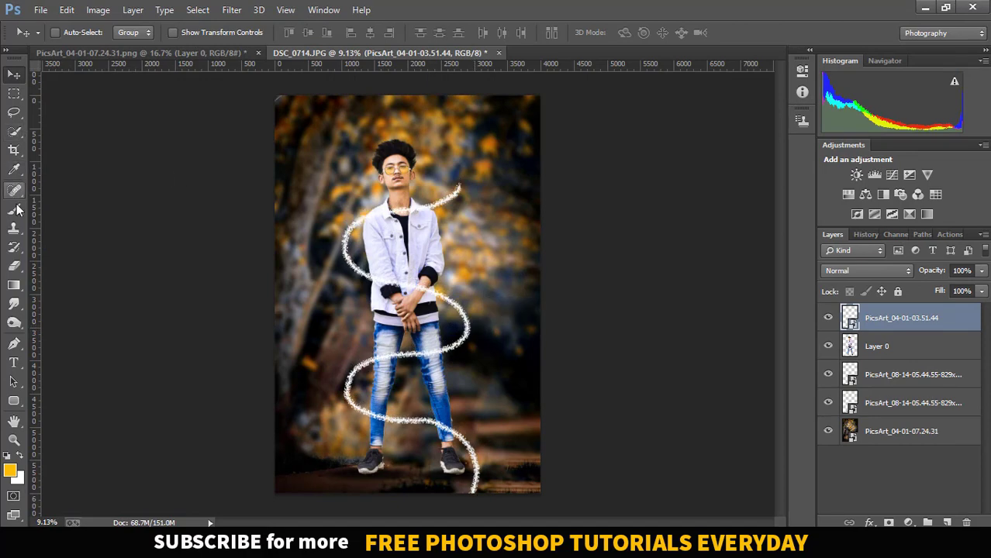
# Set the Eraser to 100% opacity and touch up the trouser edge beside the lower leg on Layer 0
pyautogui.click(14, 266)
pyautogui.scroll(3, 450, 254)
pyautogui.scroll(-4, 424, 304)
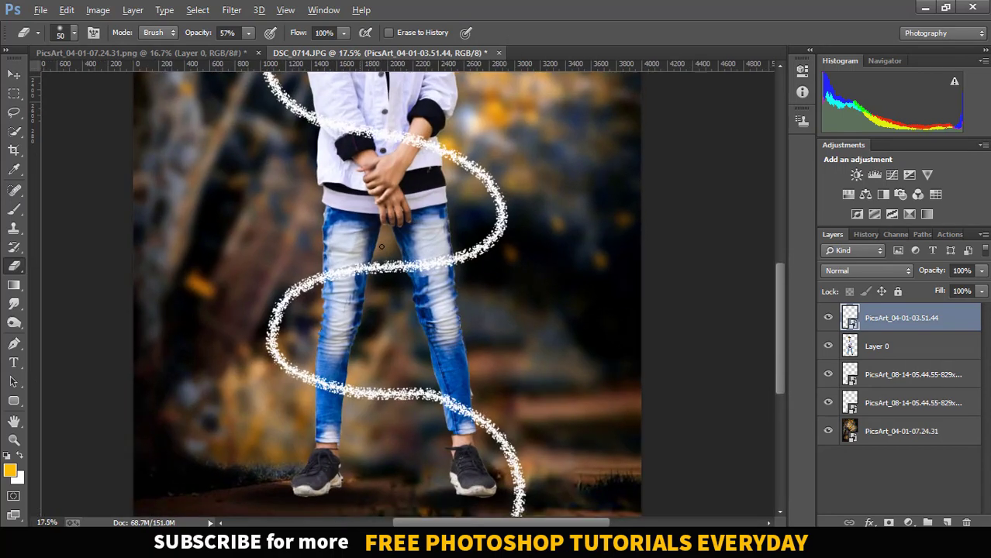
pyautogui.scroll(2, 419, 197)
pyautogui.scroll(2, 396, 204)
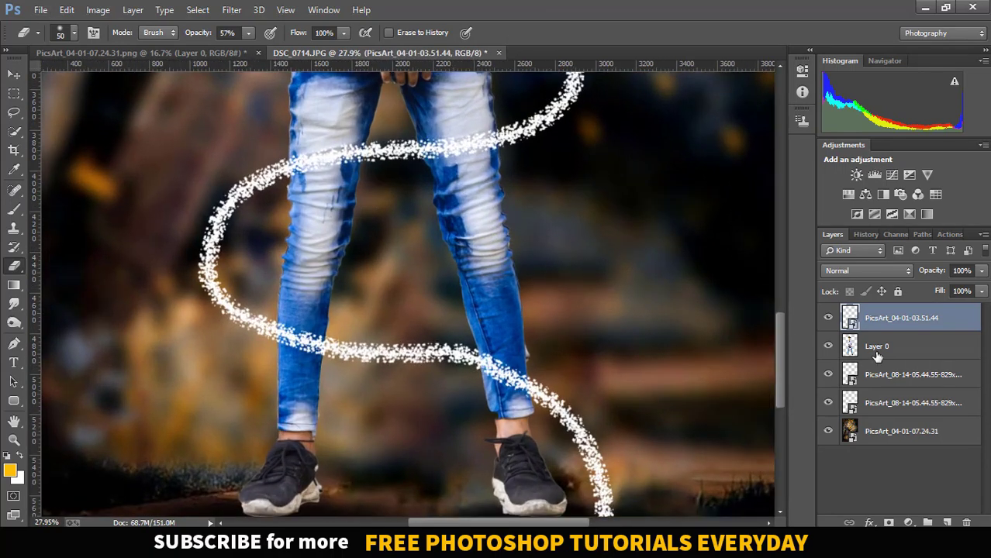
pyautogui.hotkey('alt', '[')
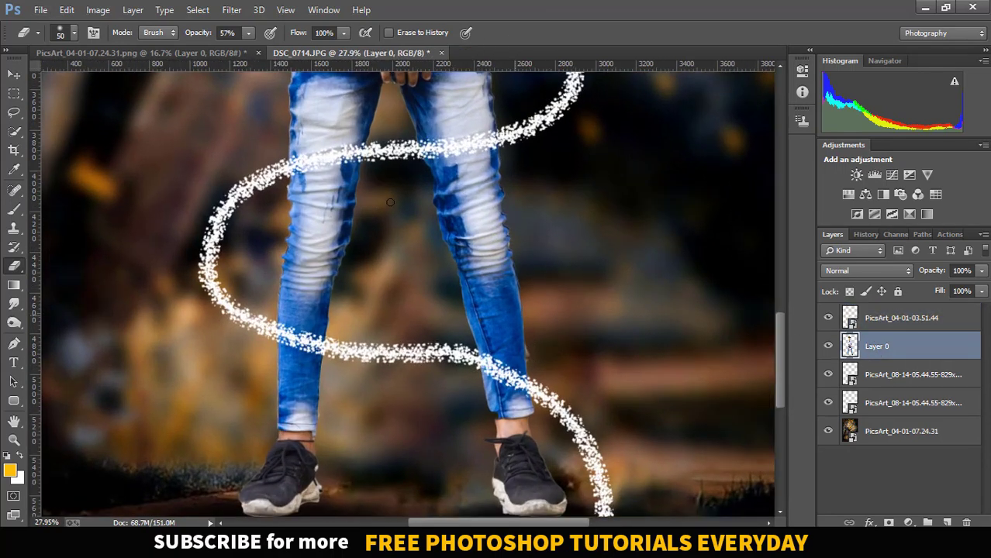
pyautogui.click(248, 33)
pyautogui.click(530, 350)
pyautogui.scroll(-3, 531, 363)
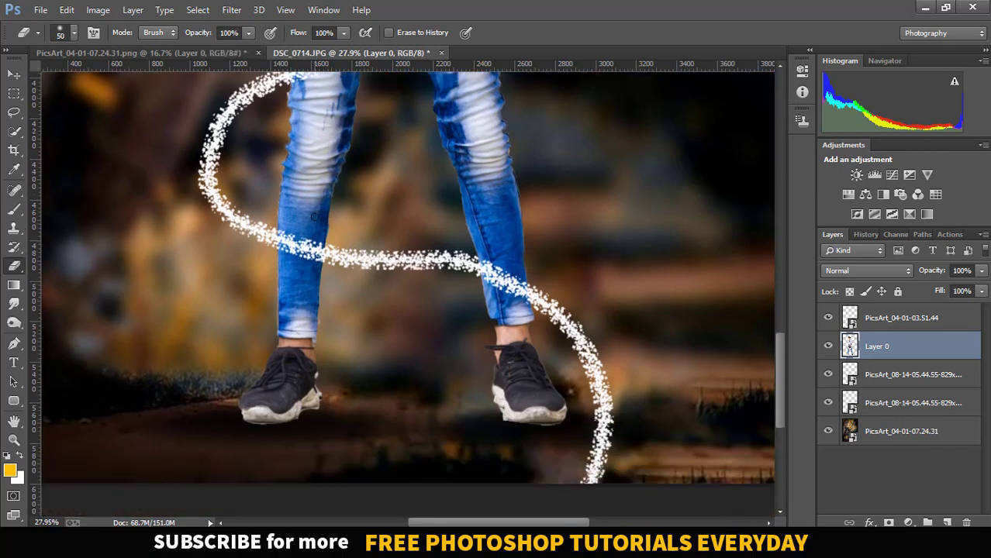
pyautogui.scroll(-5, 382, 395)
pyautogui.press(']')
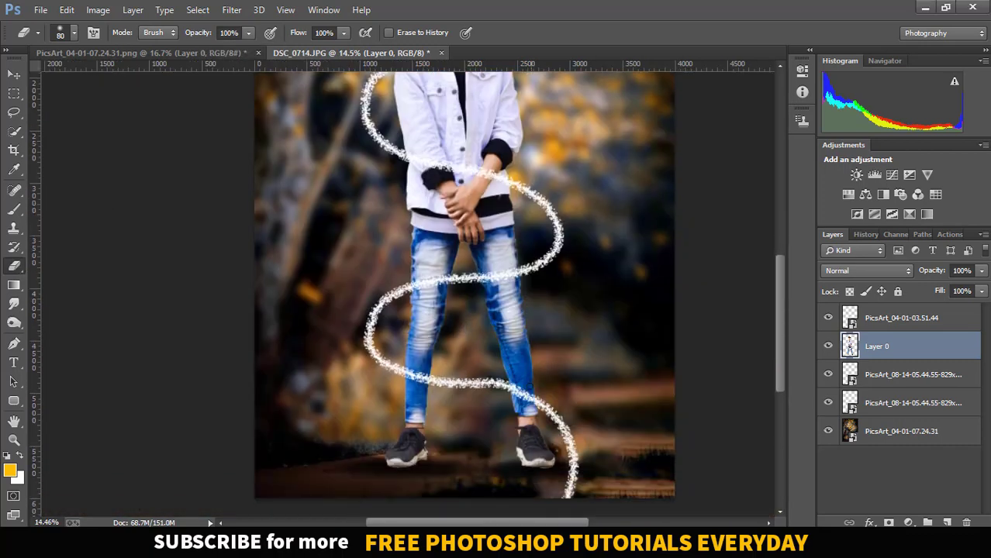
# Enlarge the Eraser brush to 150 px and select the white spiral layer PicsArt_04-01-03.51.44
pyautogui.scroll(3, 502, 295)
pyautogui.scroll(5, 501, 242)
pyautogui.scroll(-8, 502, 242)
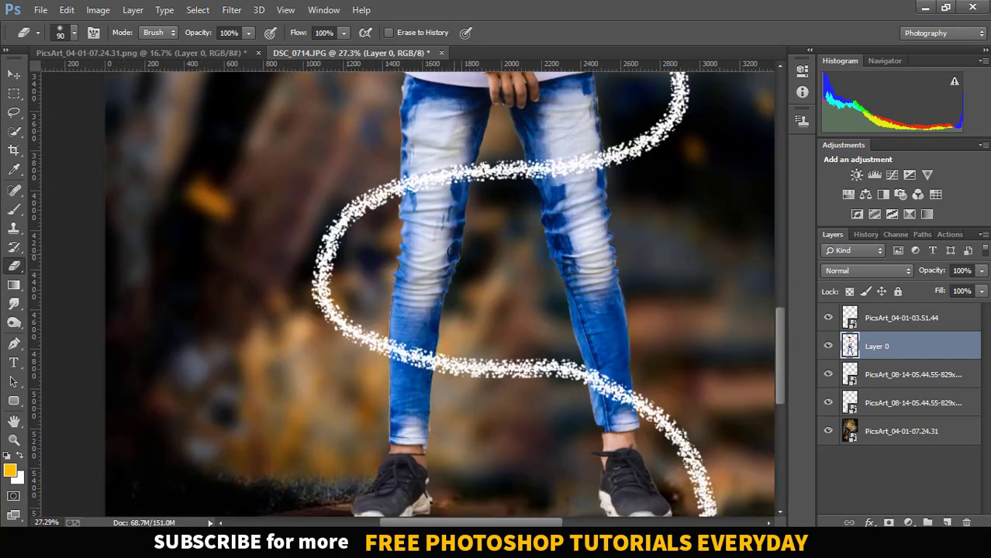
pyautogui.press(']')
pyautogui.press(']')
pyautogui.press(']')
pyautogui.rightClick(14, 266)
pyautogui.click(87, 267)
pyautogui.click(829, 319)
pyautogui.click(829, 319)
pyautogui.click(887, 328)
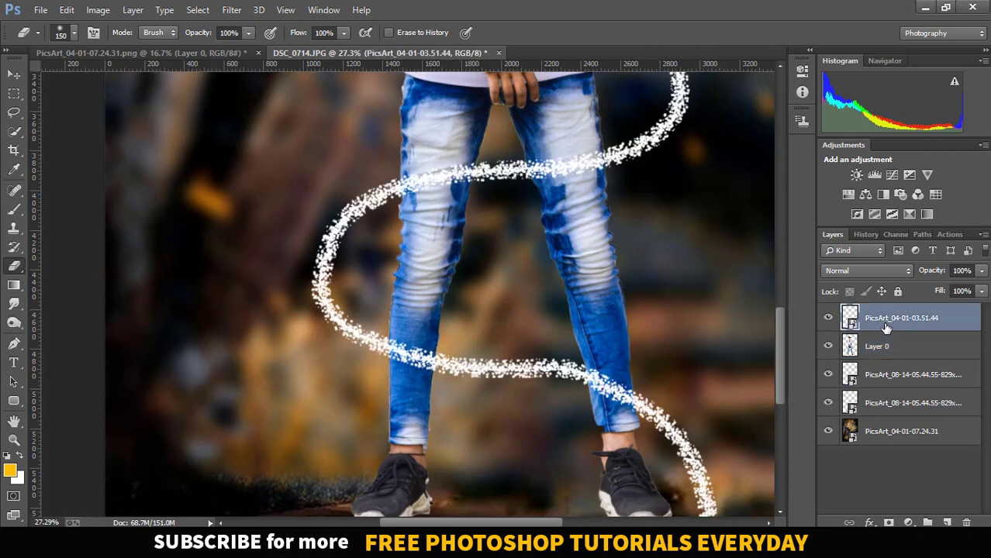
# Rasterize the spiral layer and erase the part of the spiral that crosses the shin on the image's left side
pyautogui.scroll(1, 406, 359)
pyautogui.click(401, 344)
pyautogui.click(476, 224)
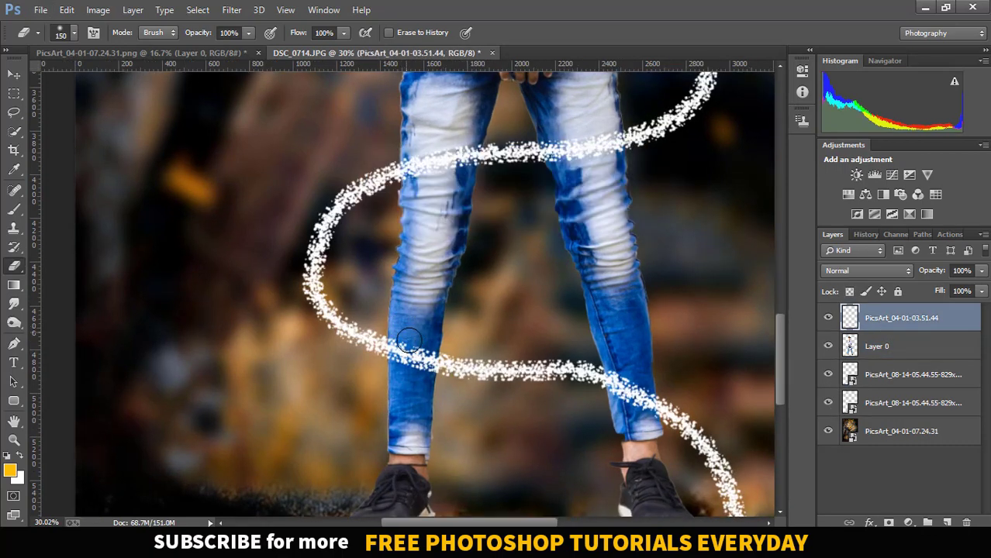
pyautogui.moveTo(400, 342); pyautogui.dragTo(424, 362)
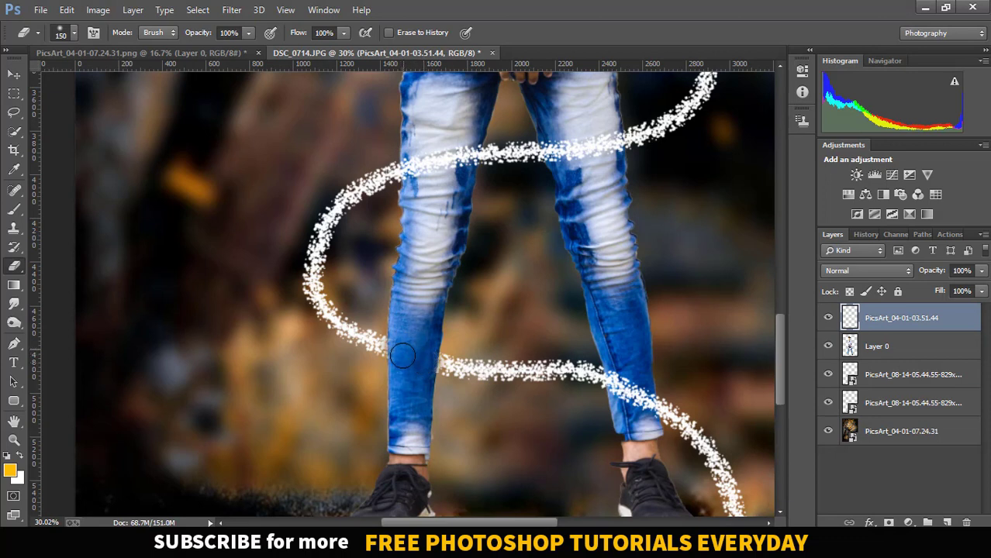
# Erase the spiral where it crosses the thigh on the image's right side and the shoulder and chest of the jacket
pyautogui.scroll(2, 435, 331)
pyautogui.scroll(1, 435, 331)
pyautogui.moveTo(564, 221)
pyautogui.mouseDown()
pyautogui.moveTo(546, 231)
pyautogui.moveTo(571, 210)
pyautogui.moveTo(611, 226)
pyautogui.mouseUp()
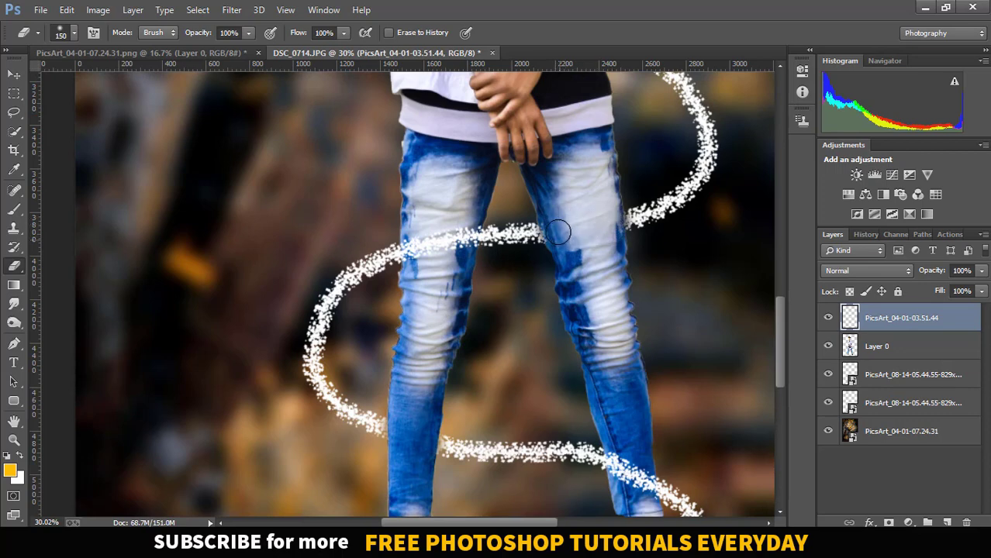
pyautogui.scroll(3, 598, 222)
pyautogui.scroll(6, 582, 223)
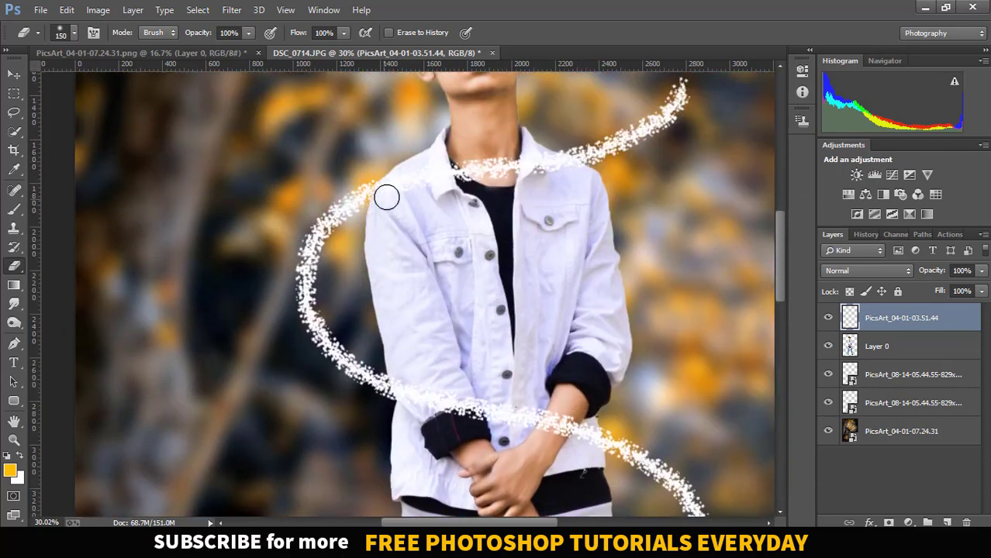
pyautogui.moveTo(386, 198)
pyautogui.mouseDown()
pyautogui.moveTo(401, 184)
pyautogui.moveTo(481, 167)
pyautogui.moveTo(412, 184)
pyautogui.moveTo(548, 164)
pyautogui.moveTo(576, 178)
pyautogui.moveTo(456, 184)
pyautogui.moveTo(533, 168)
pyautogui.moveTo(463, 192)
pyautogui.mouseUp()
pyautogui.scroll(-3, 447, 230)
pyautogui.scroll(-10, 447, 230)
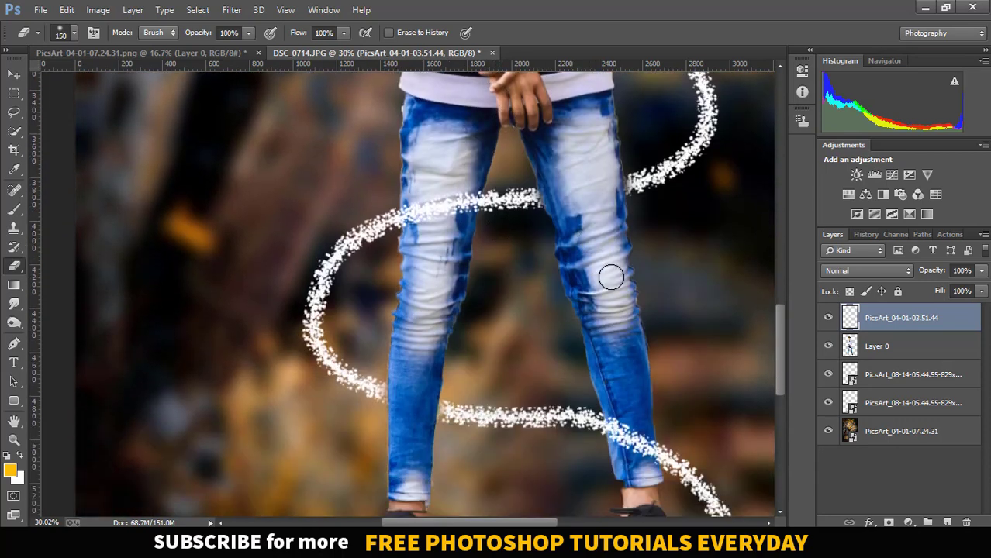
pyautogui.scroll(5, 405, 346)
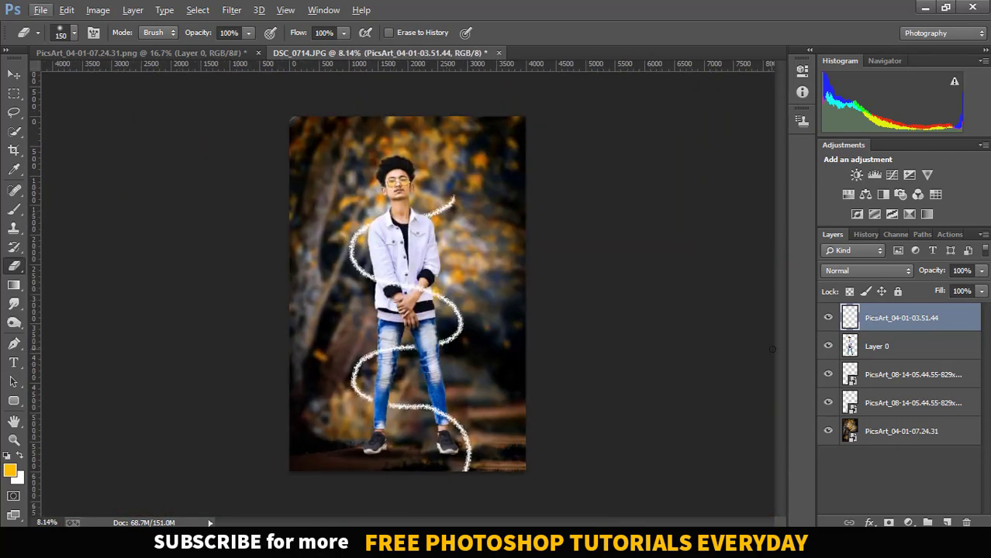
# Merge all visible layers and apply the Camera Raw filter with orange saturation +3 and yellow saturation -8
pyautogui.rightClick(938, 320)
pyautogui.click(709, 433)
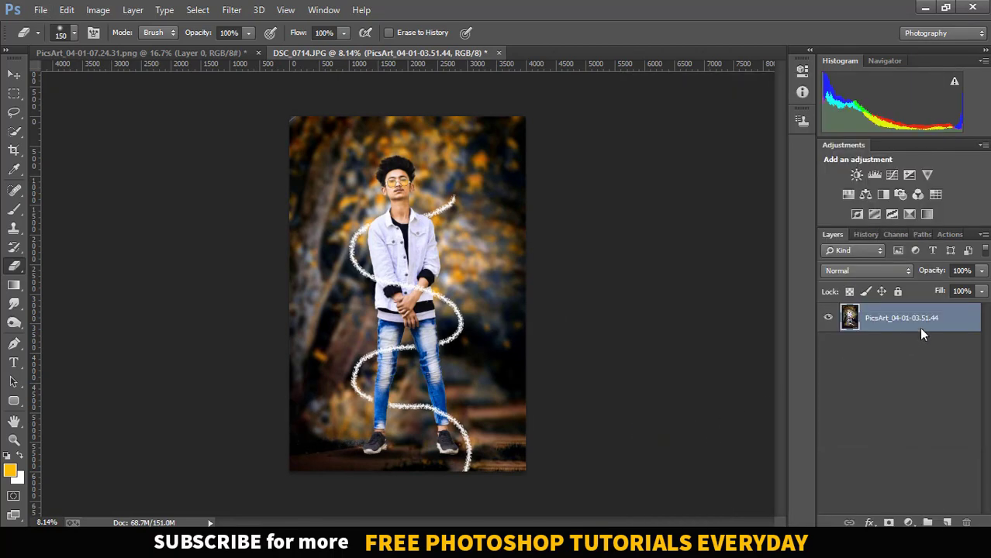
pyautogui.click(231, 9)
pyautogui.click(279, 95)
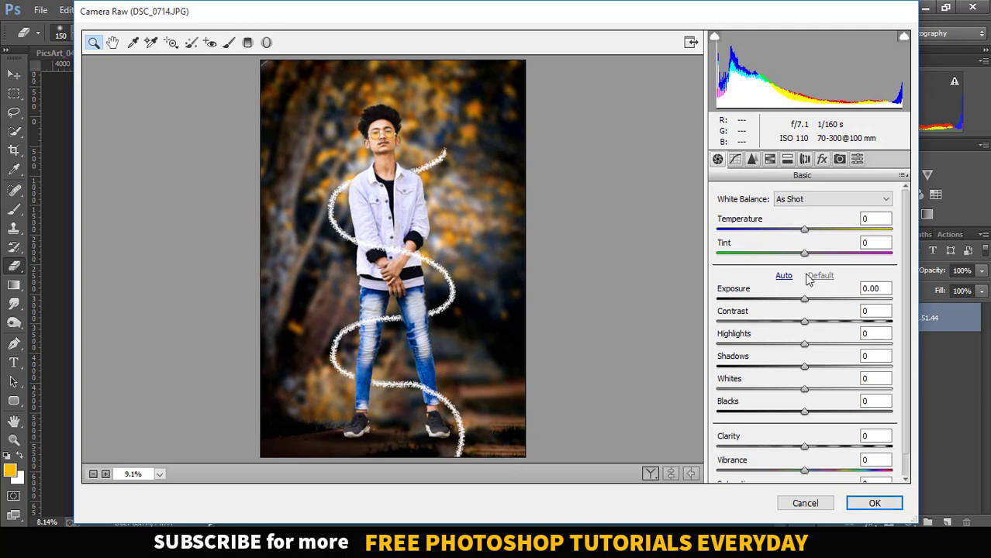
pyautogui.moveTo(806, 307); pyautogui.dragTo(806, 351)
pyautogui.click(770, 160)
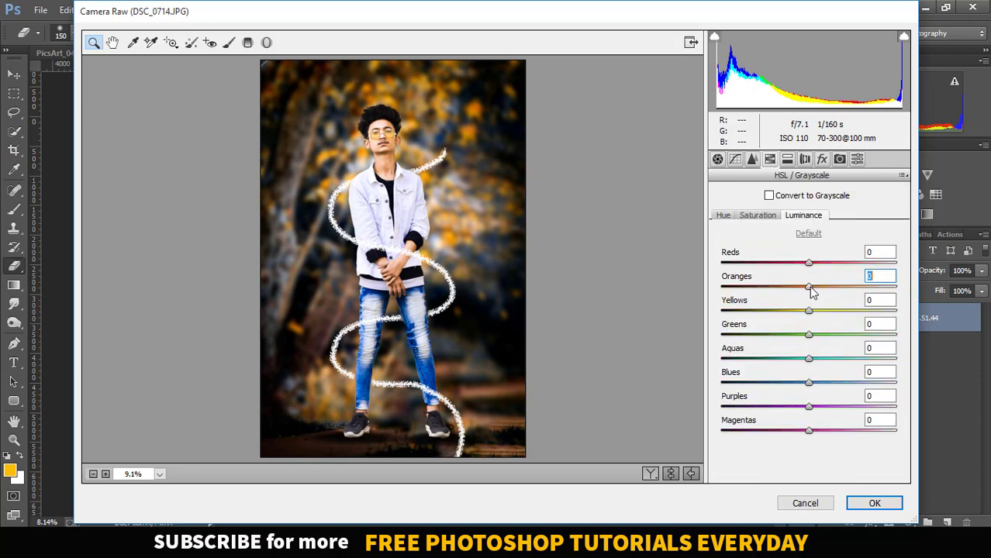
pyautogui.moveTo(811, 288)
pyautogui.mouseDown()
pyautogui.moveTo(806, 312)
pyautogui.moveTo(813, 288)
pyautogui.mouseUp()
pyautogui.click(768, 218)
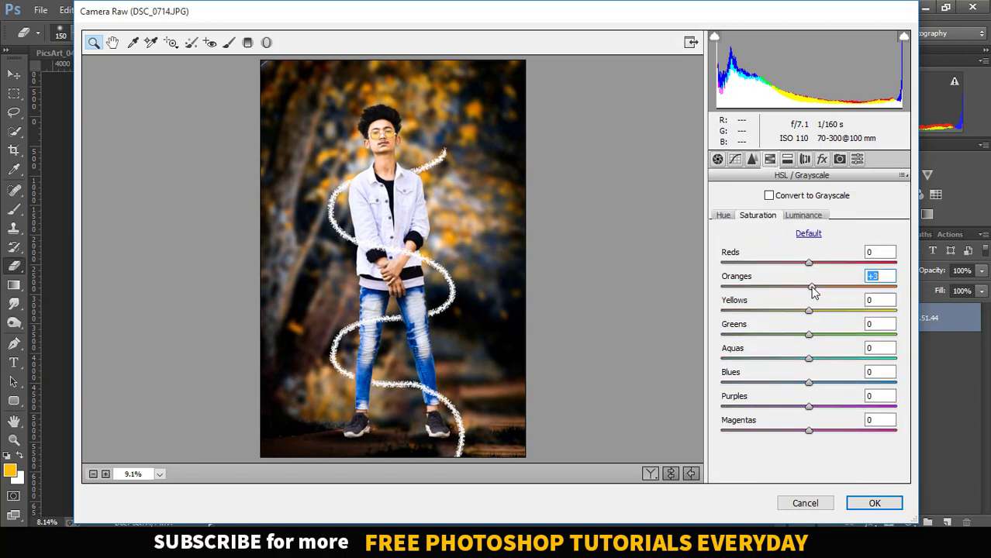
pyautogui.click(810, 311)
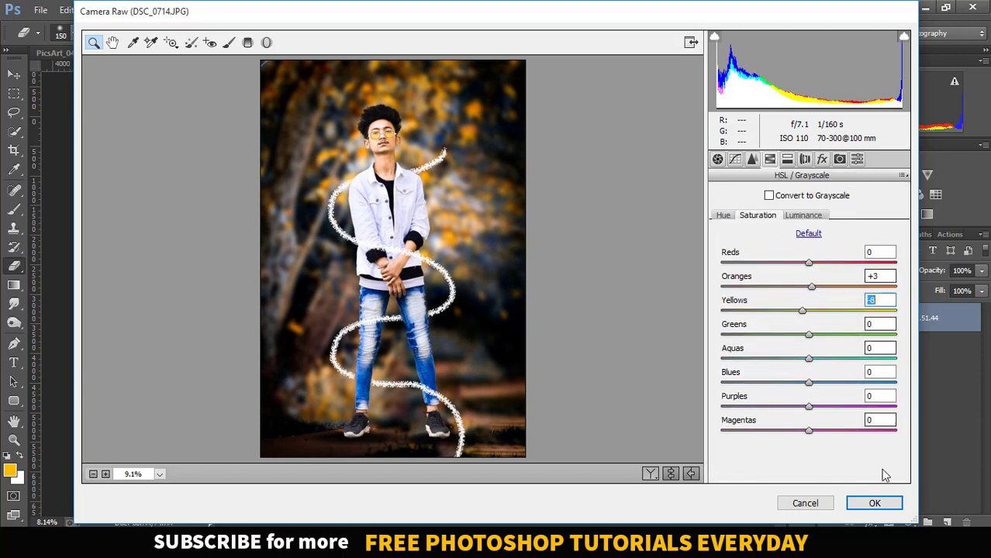
pyautogui.click(874, 503)
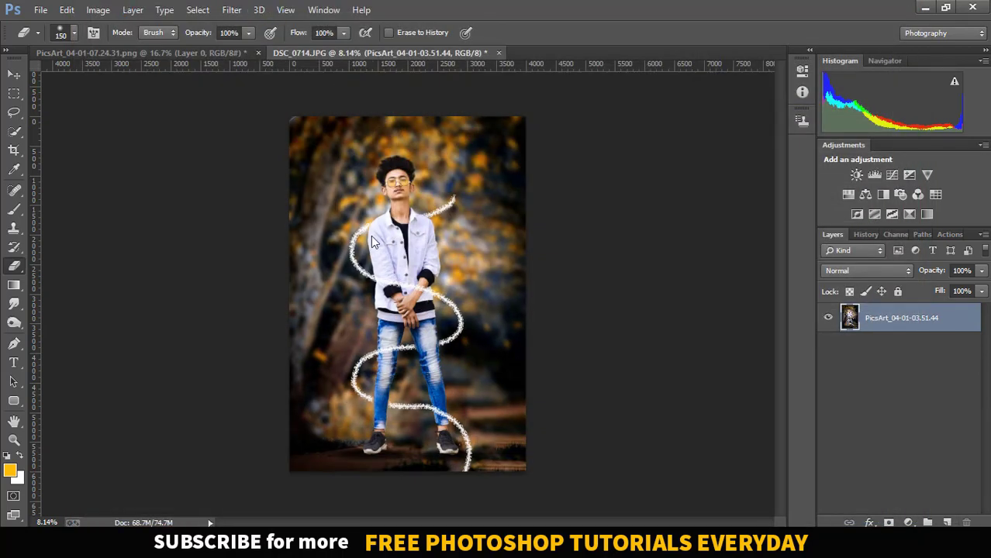
# Add a slight dark vignette to the merged image with the Camera Raw filter's effects
pyautogui.click(231, 9)
pyautogui.click(349, 94)
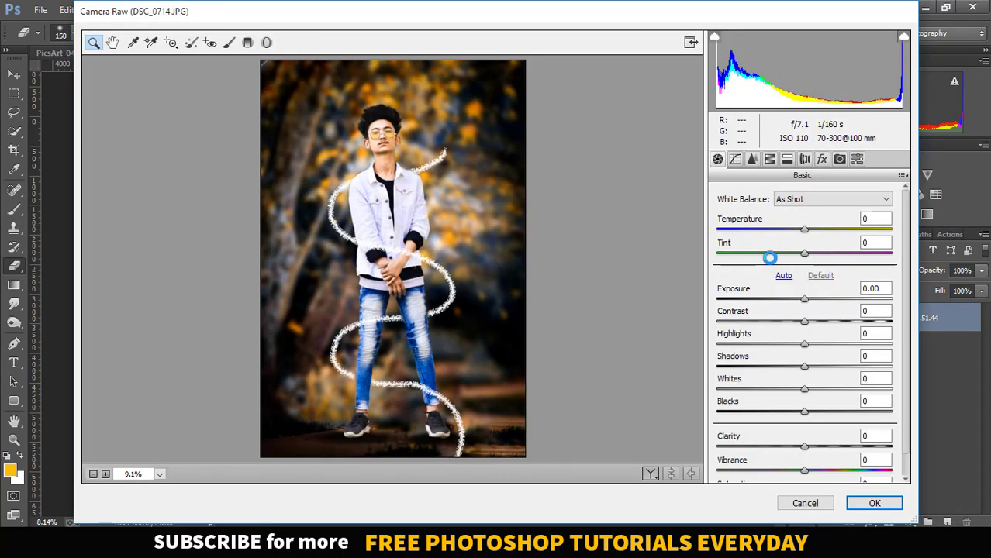
pyautogui.click(822, 159)
pyautogui.moveTo(809, 349); pyautogui.dragTo(793, 353)
pyautogui.click(875, 504)
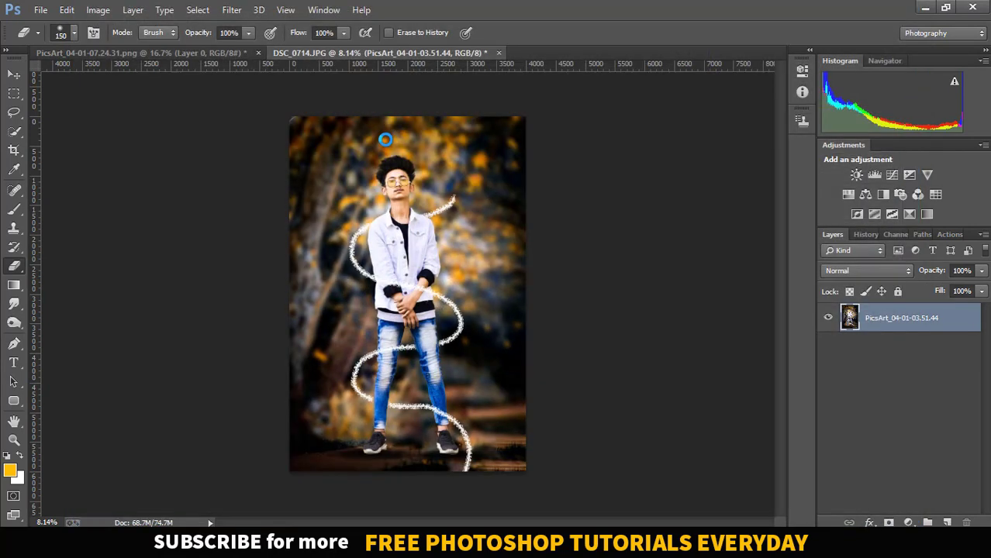
# Smooth the skin of the merged image with the Imagenomic Portraiture filter, using the Default preset
pyautogui.click(232, 9)
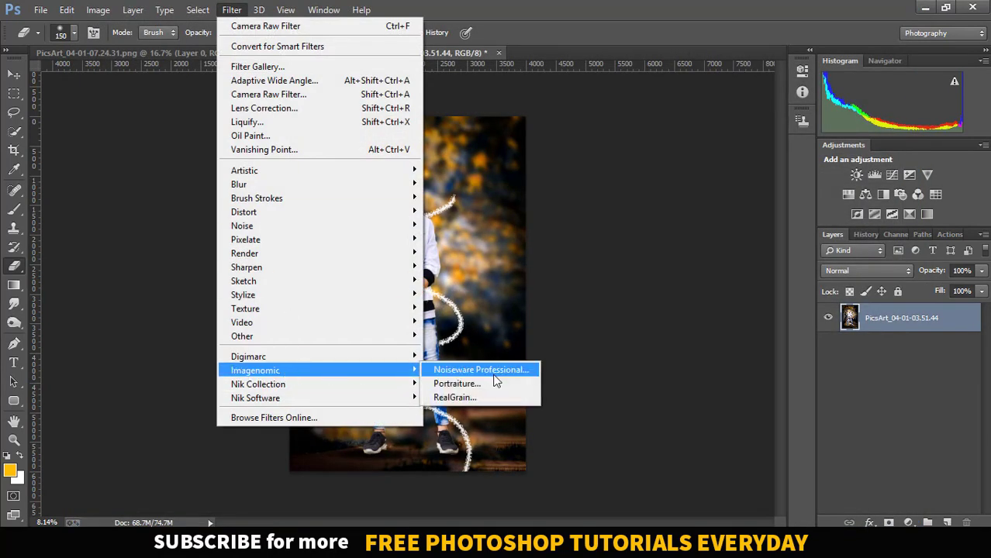
pyautogui.click(496, 380)
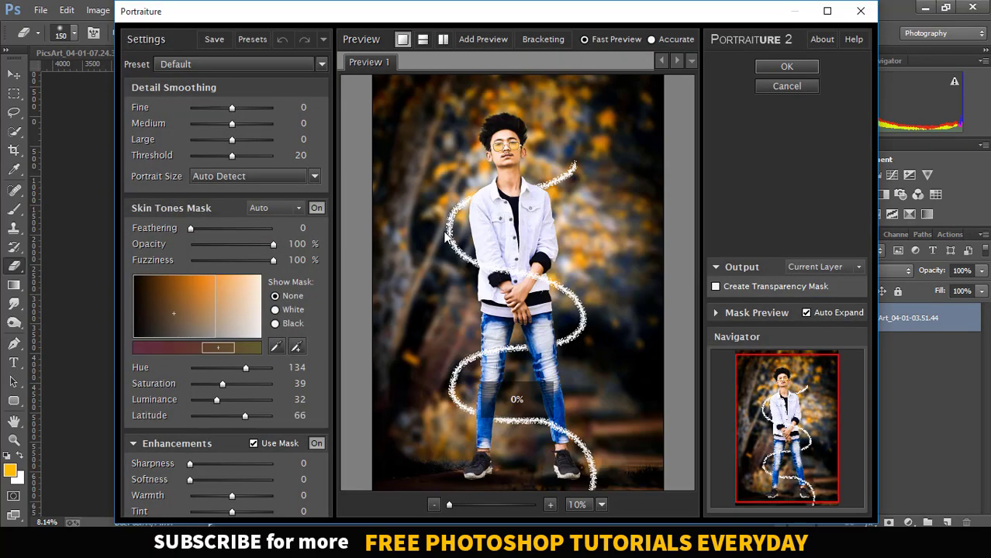
pyautogui.click(787, 67)
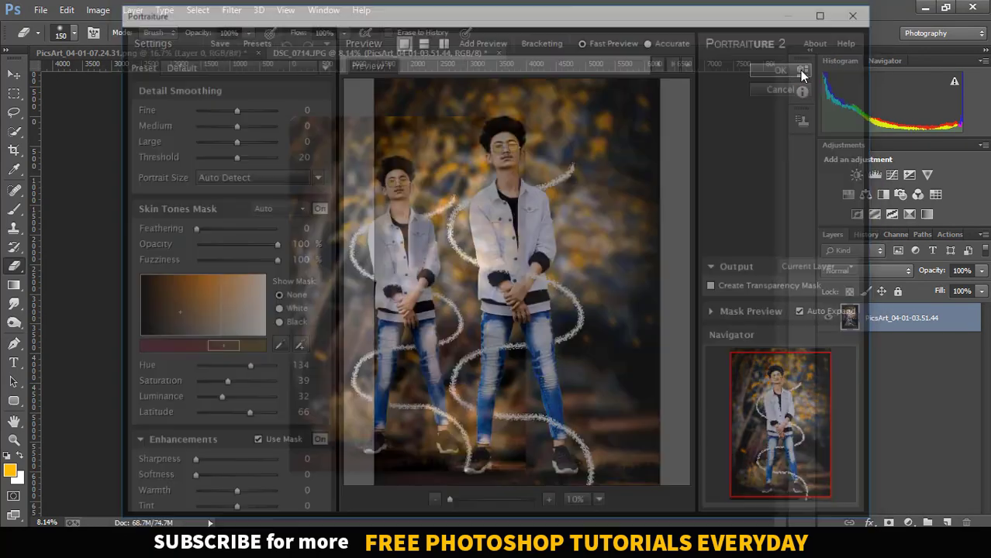